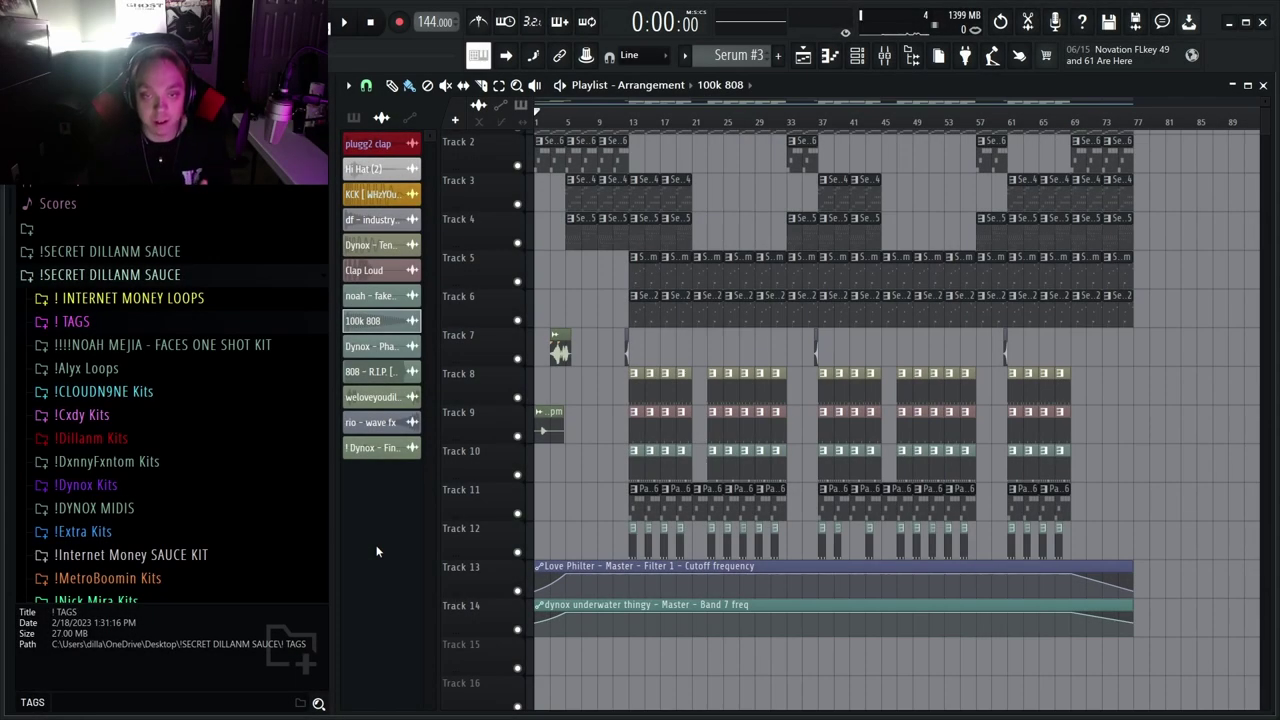
Look through the files in the !DYNOX MIDIS browser folder
scroll(591, 474, up, 1)
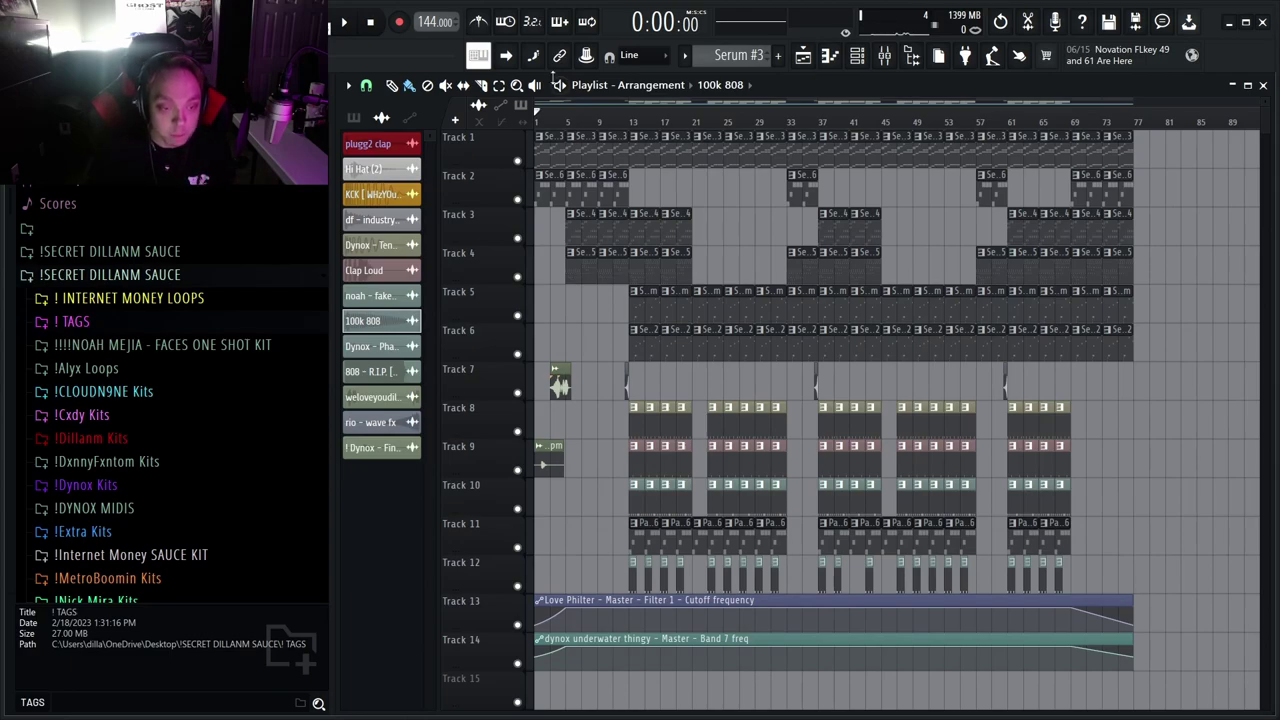
click(119, 511)
scroll(126, 513, down, 8)
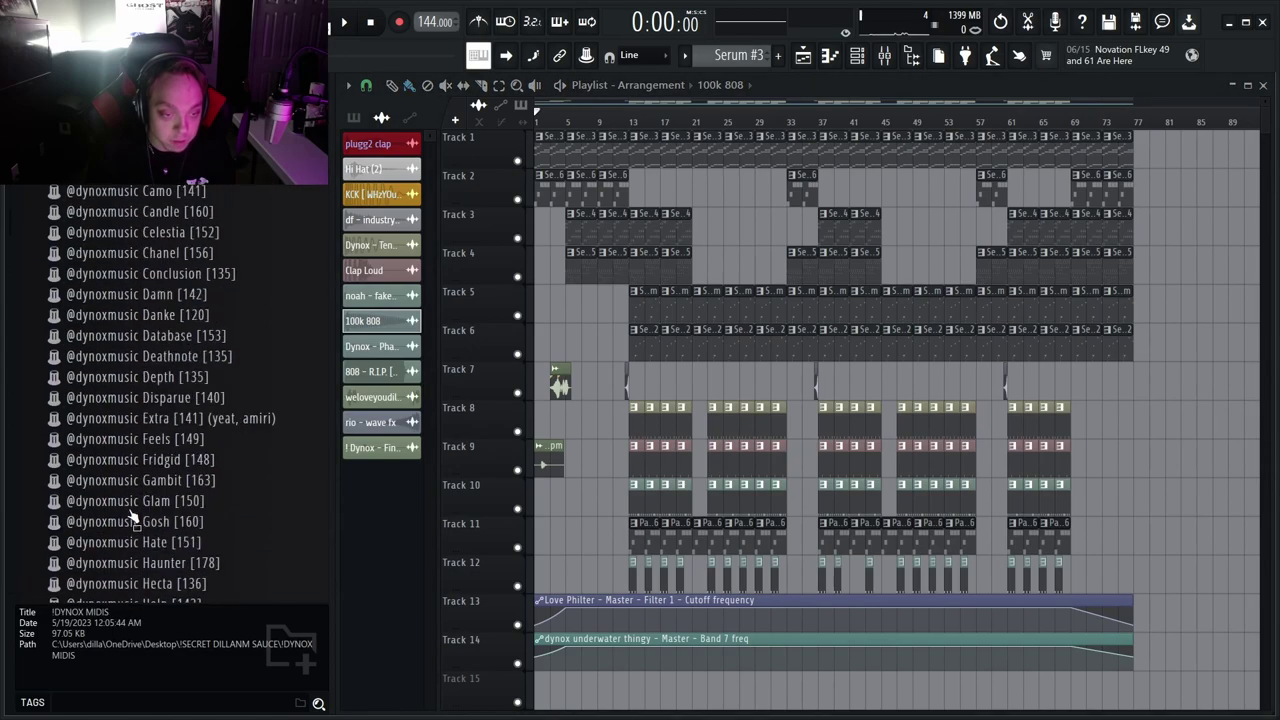
scroll(133, 512, up, 9)
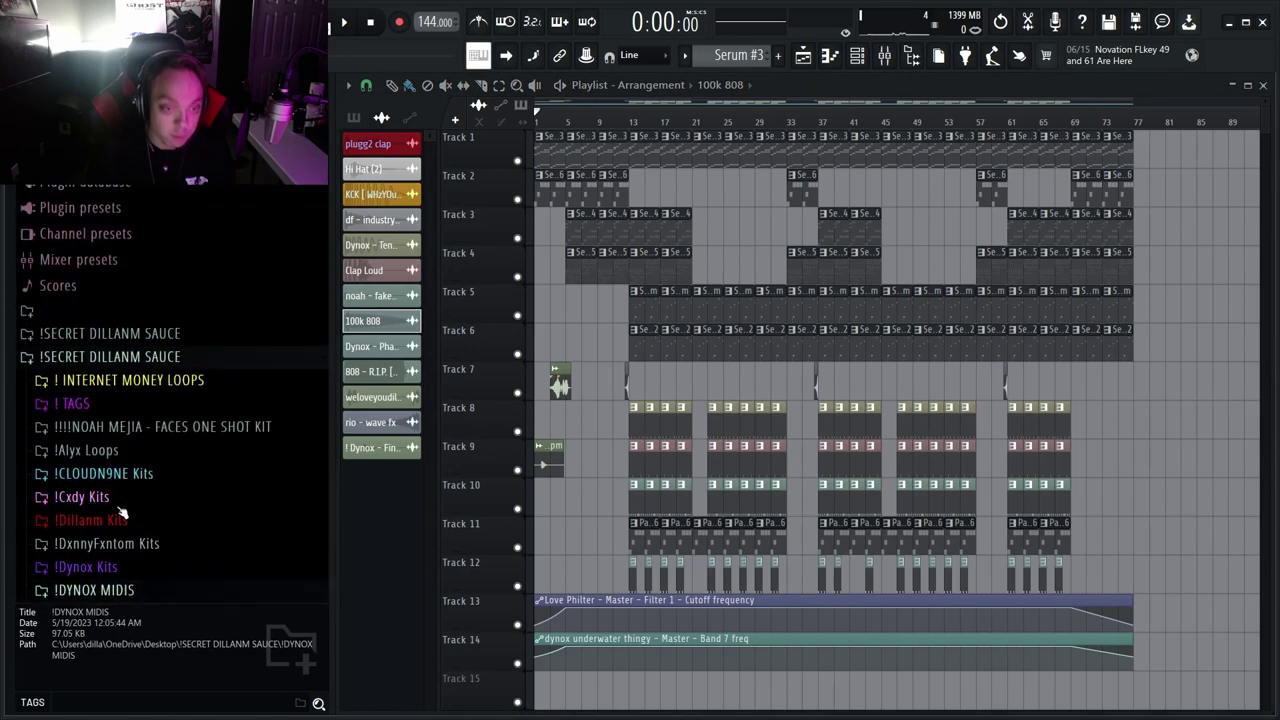
scroll(122, 513, down, 2)
scroll(122, 514, up, 2)
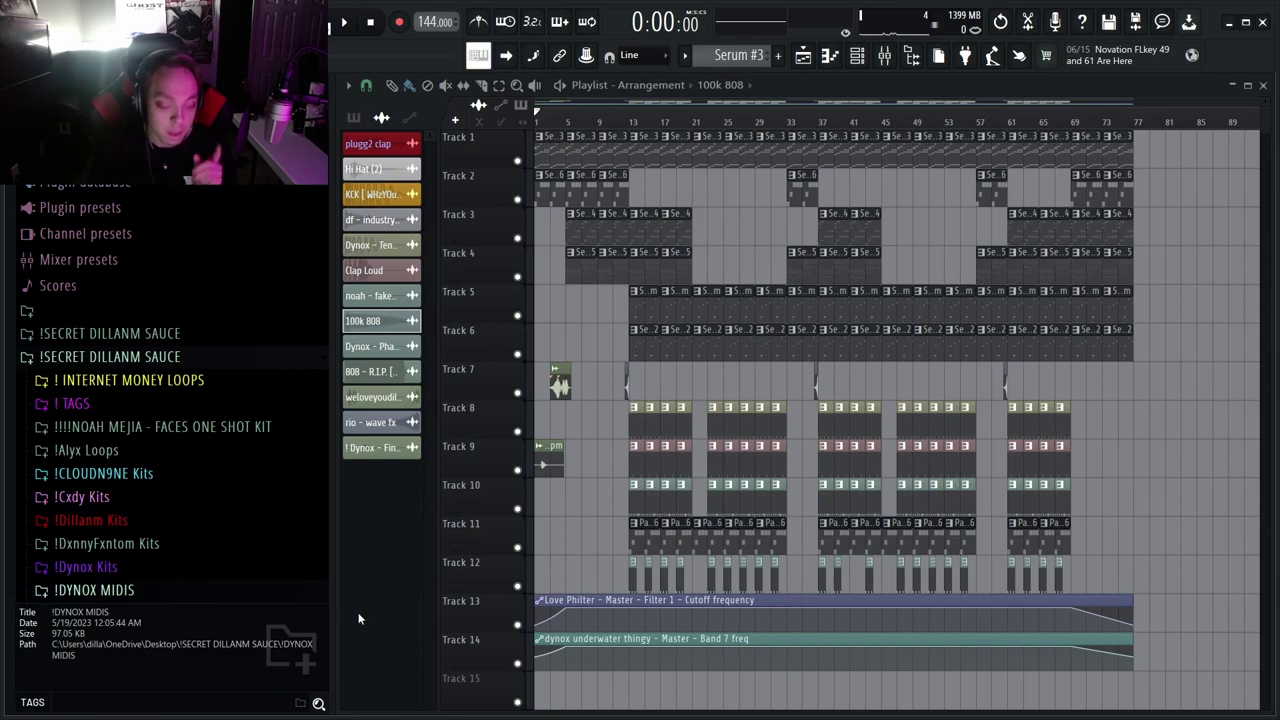
Solo Track 1 and re-enable the Love Philter and dynox underwater thingy automation on Tracks 13 and 14
scroll(508, 310, up, 6)
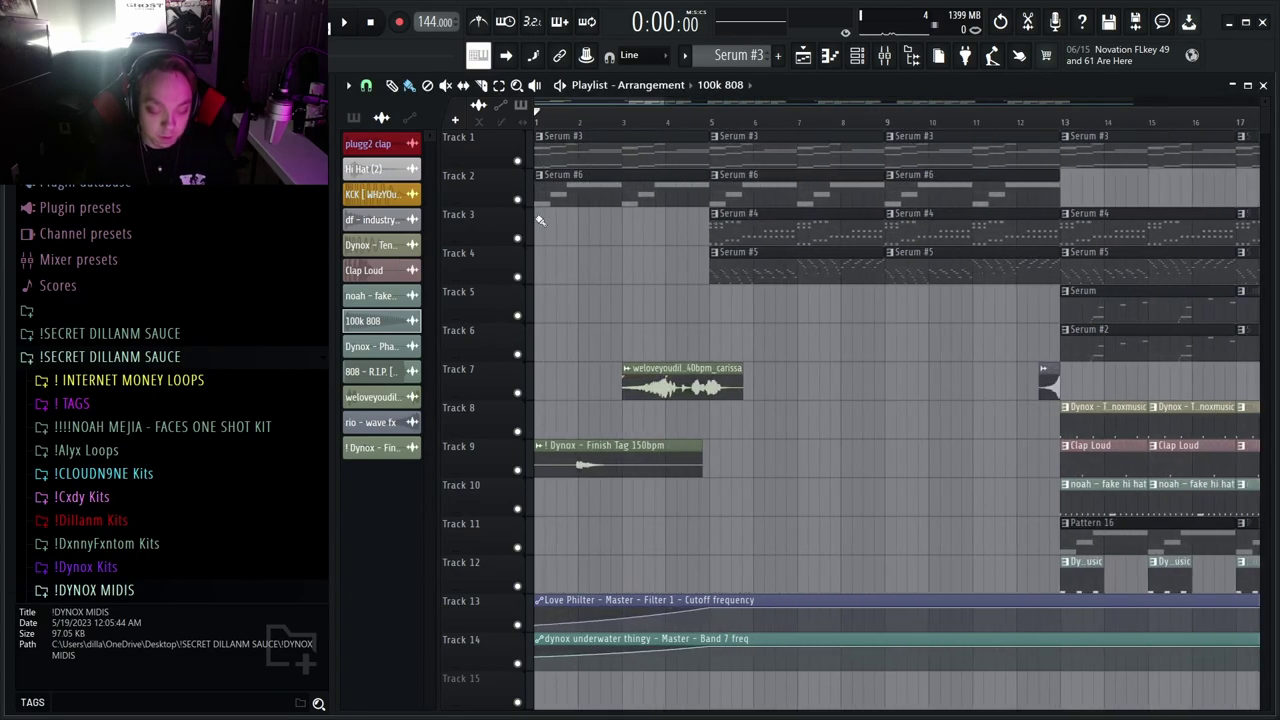
right_click(517, 161)
scroll(610, 418, down, 2)
click(519, 549)
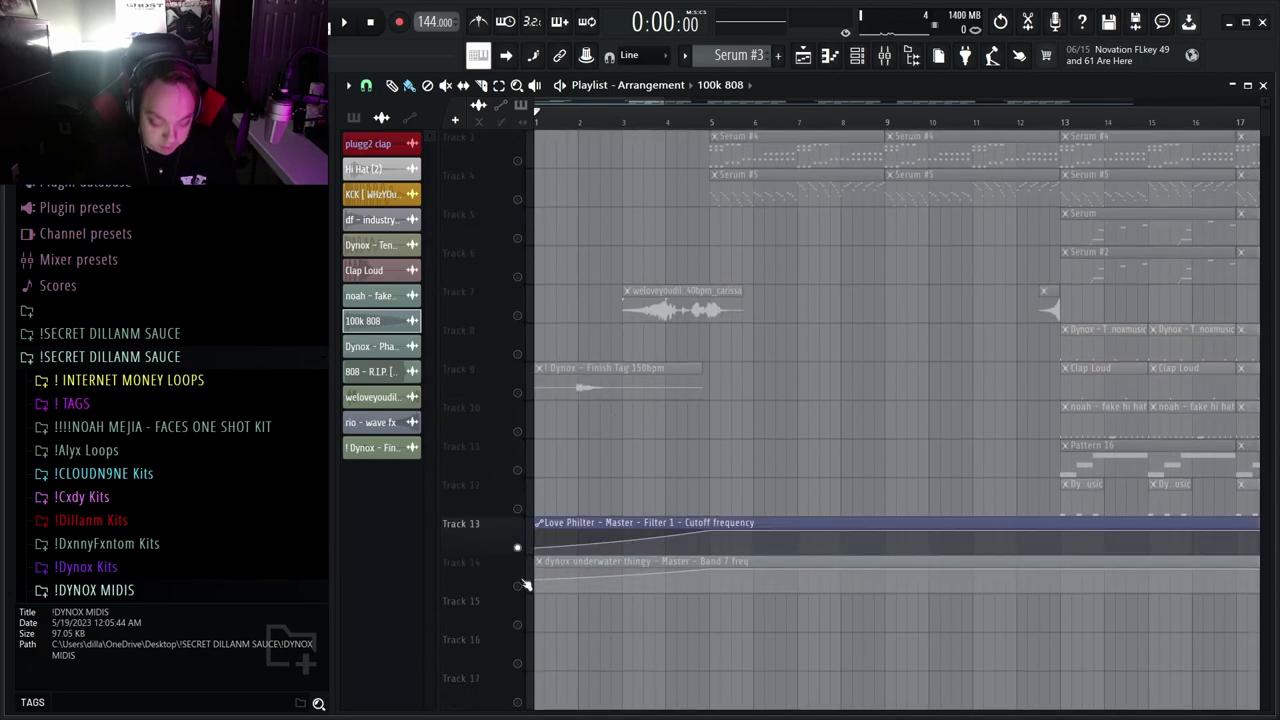
click(520, 586)
scroll(598, 440, up, 2)
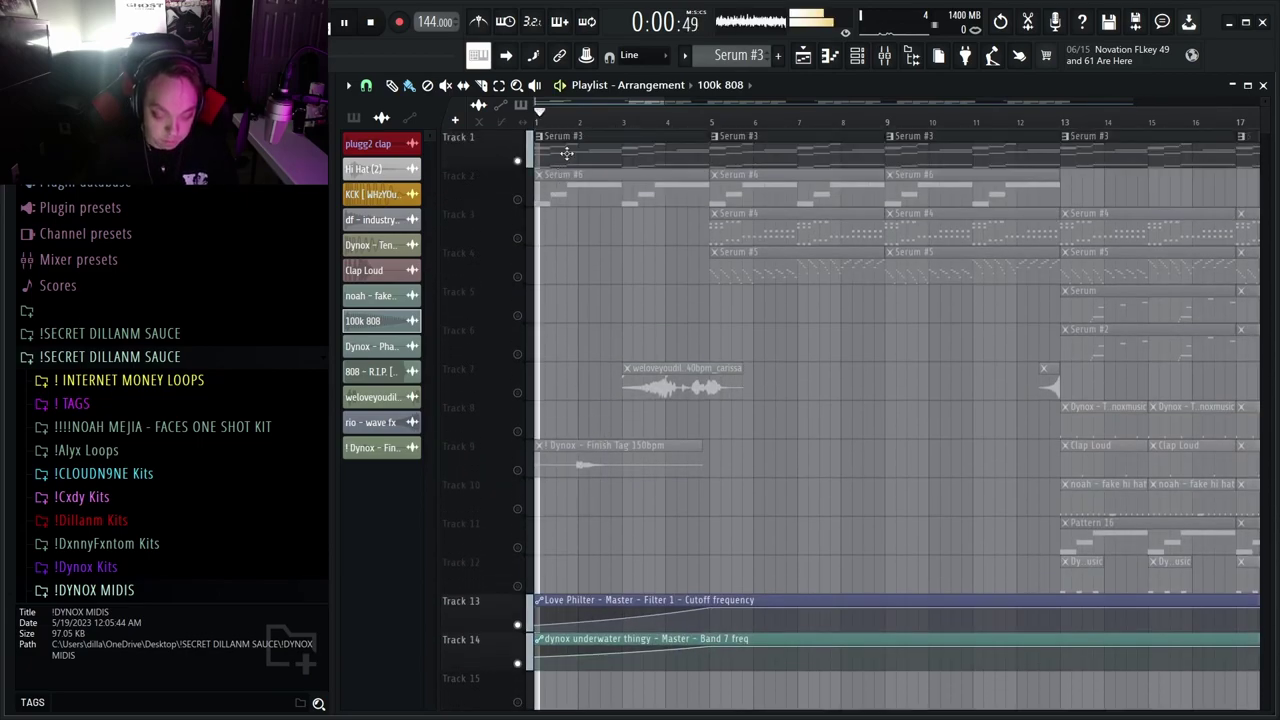
Play the soloed Serum #3 melody from bar 13, briefly showing the mixer during playback
key(space)
click(1064, 120)
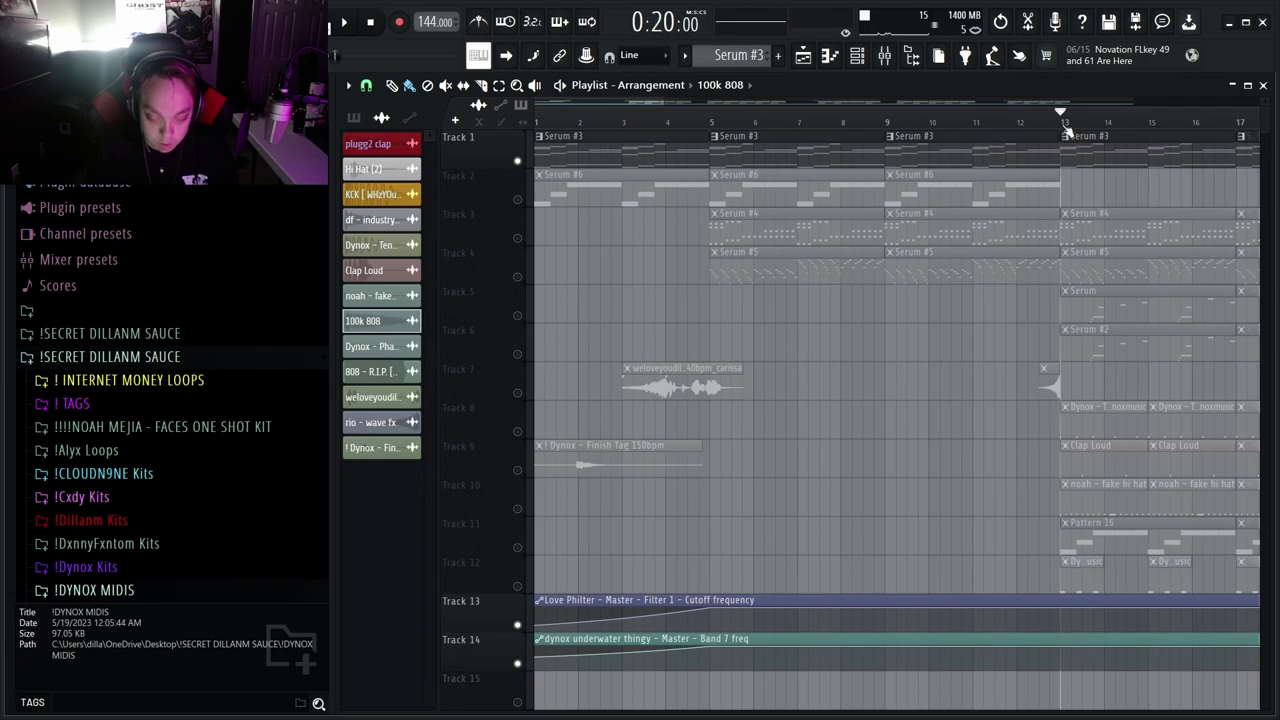
key(space)
key(F9)
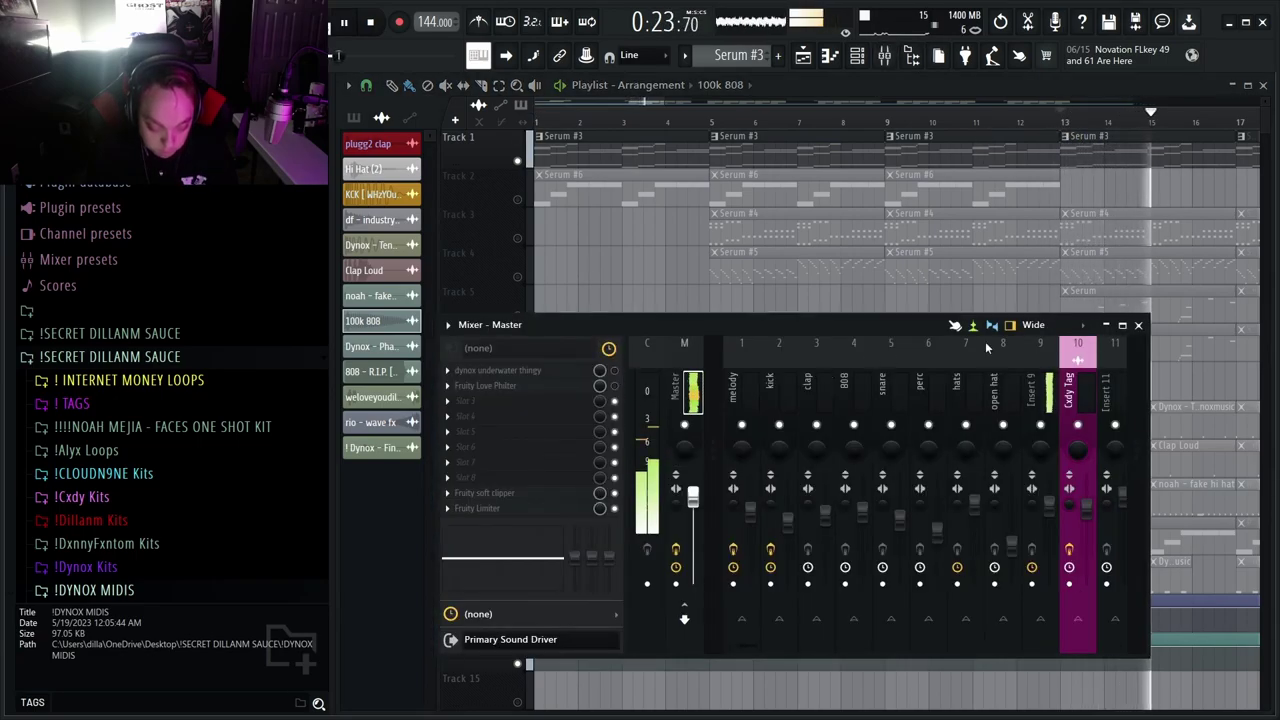
click(1138, 325)
scroll(1038, 389, down, 2)
scroll(1038, 388, down, 2)
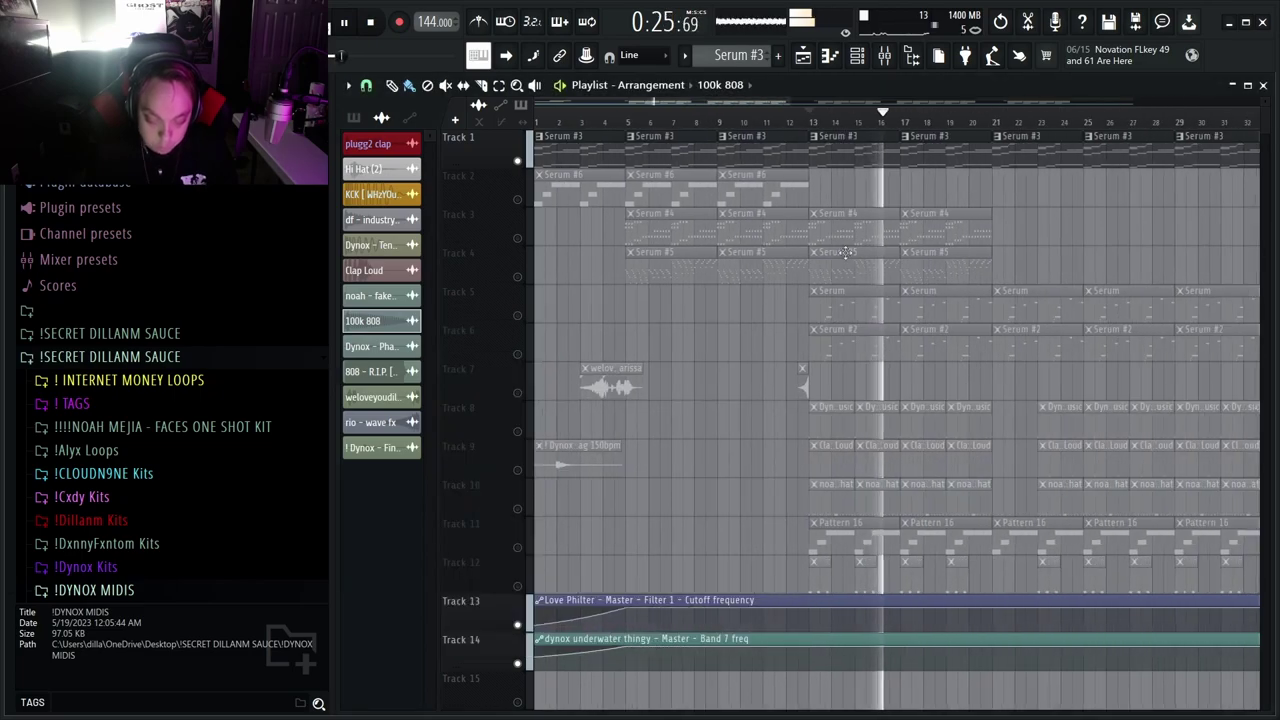
scroll(896, 320, up, 4)
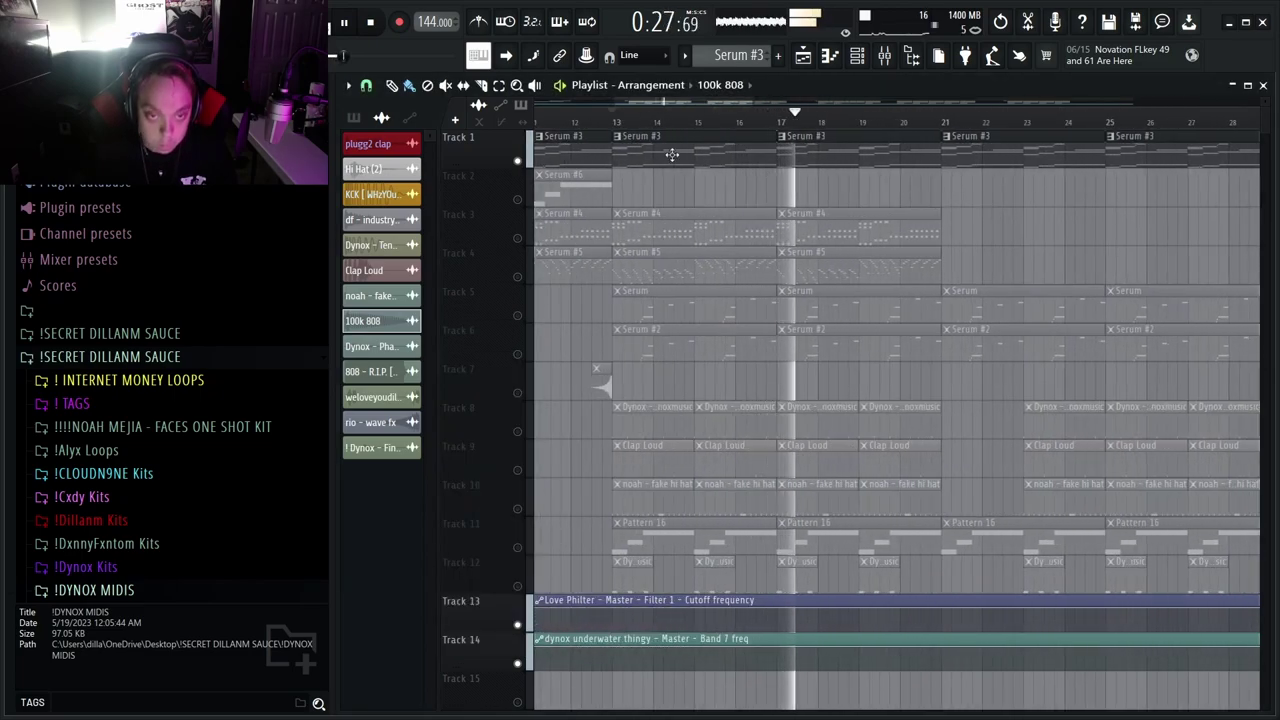
Open the Serum #3 clip in the piano roll with playback stopped and examine its chord notes
double_click(672, 151)
key(space)
scroll(600, 376, up, 5)
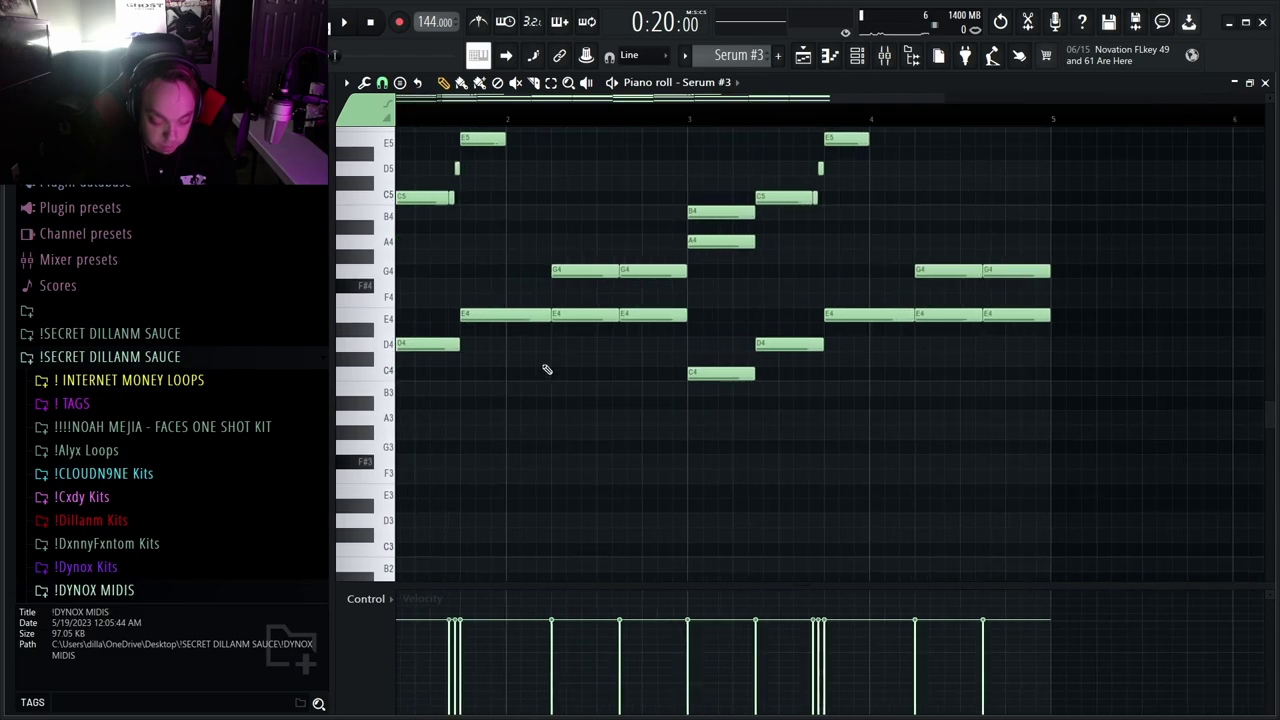
scroll(620, 345, down, 5)
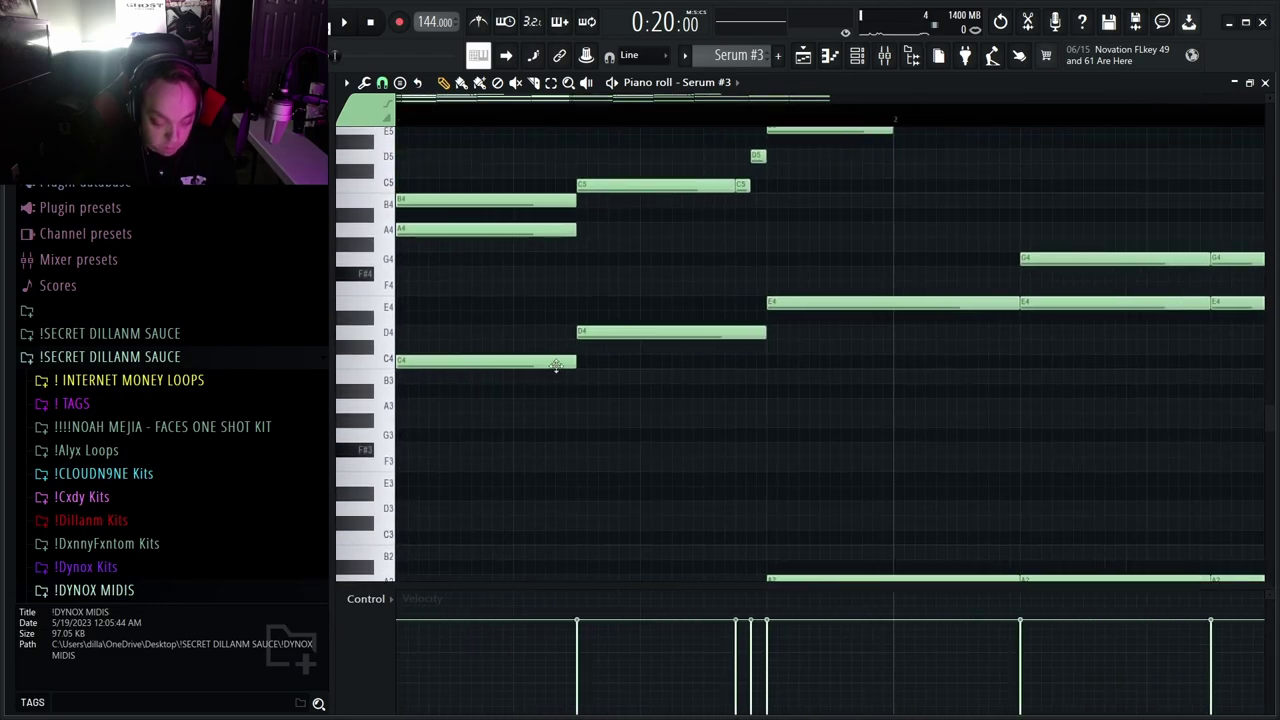
scroll(598, 399, up, 4)
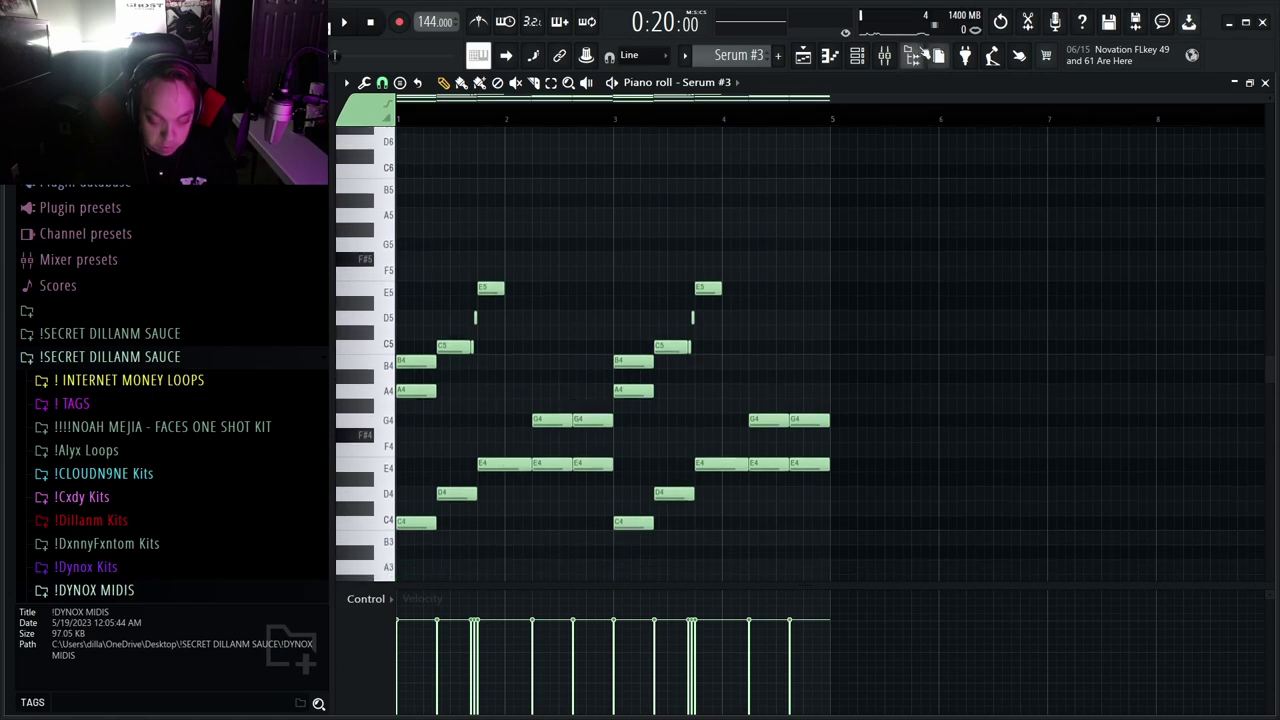
Open the Serum #3 instrument and look up the Andromeda Serum Bank by Dynox among its User presets
click(857, 55)
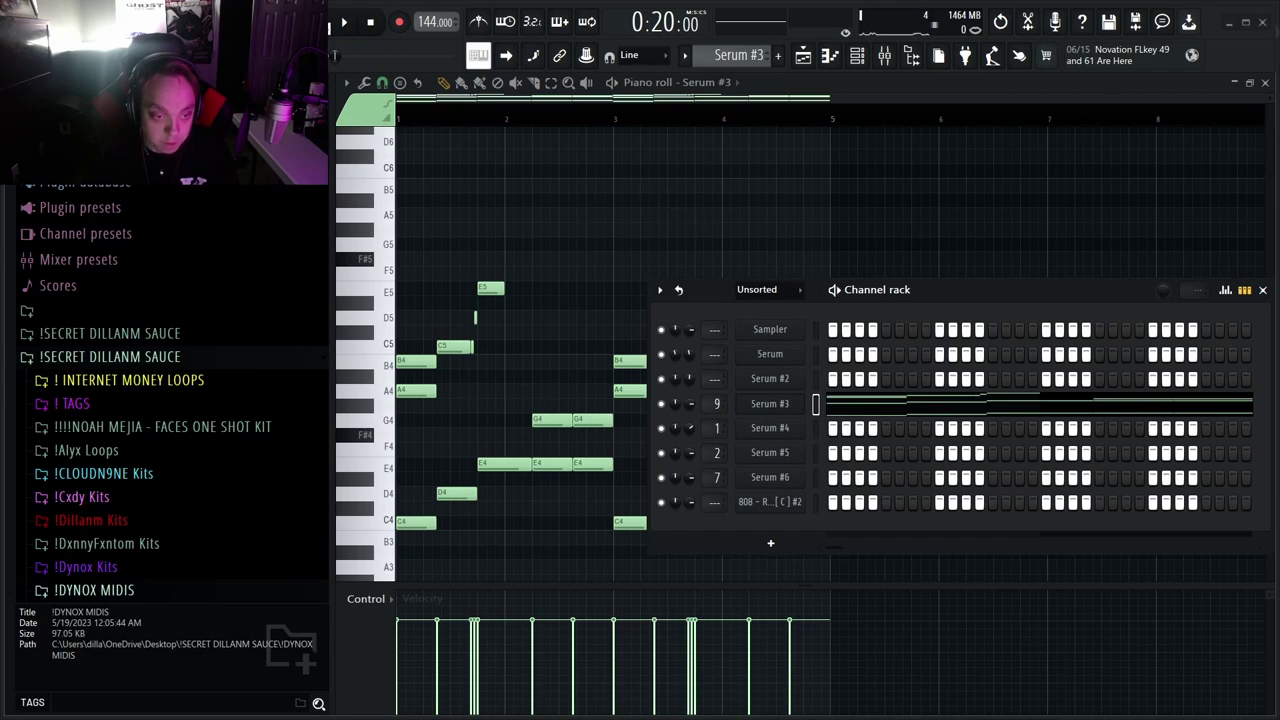
click(770, 404)
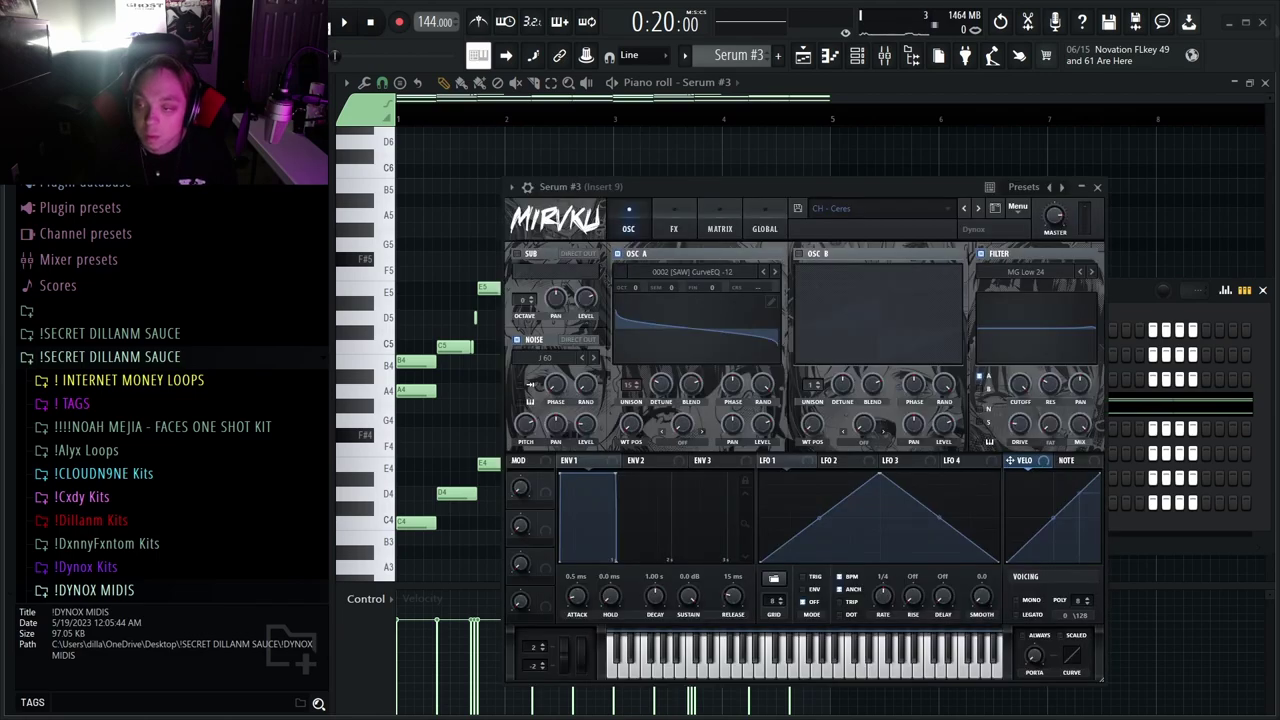
drag(812, 182, 815, 140)
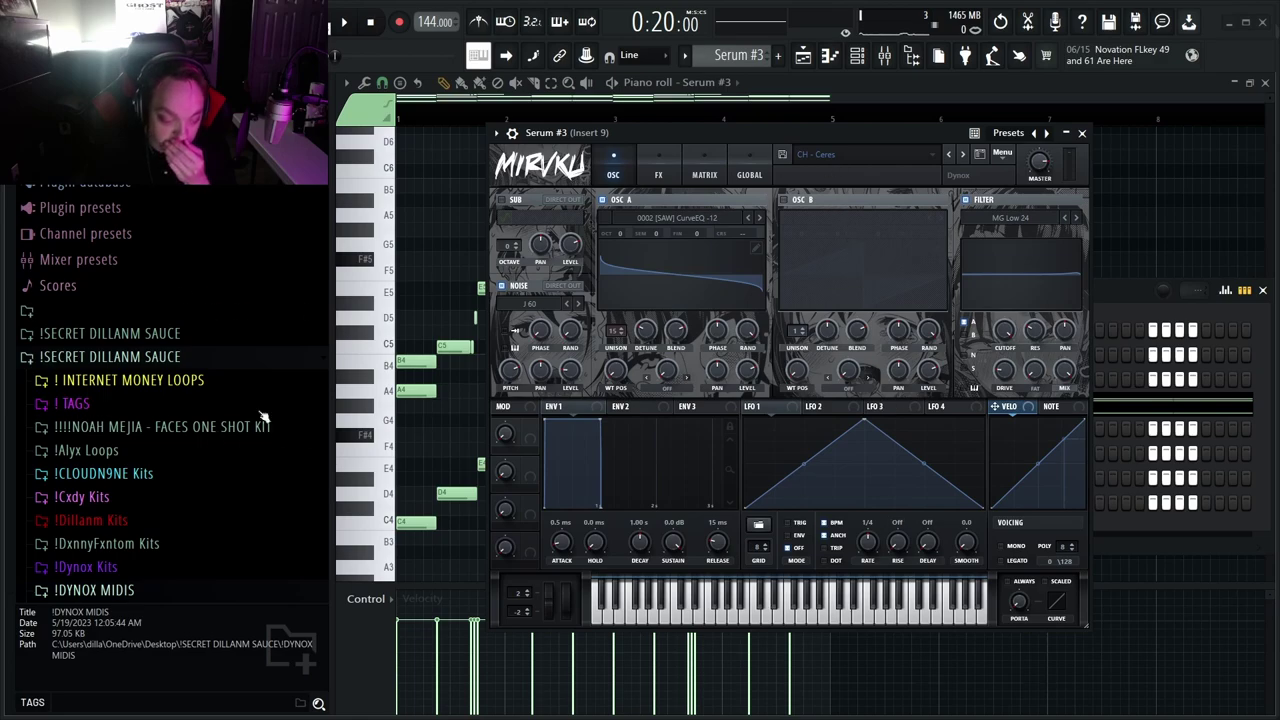
click(860, 154)
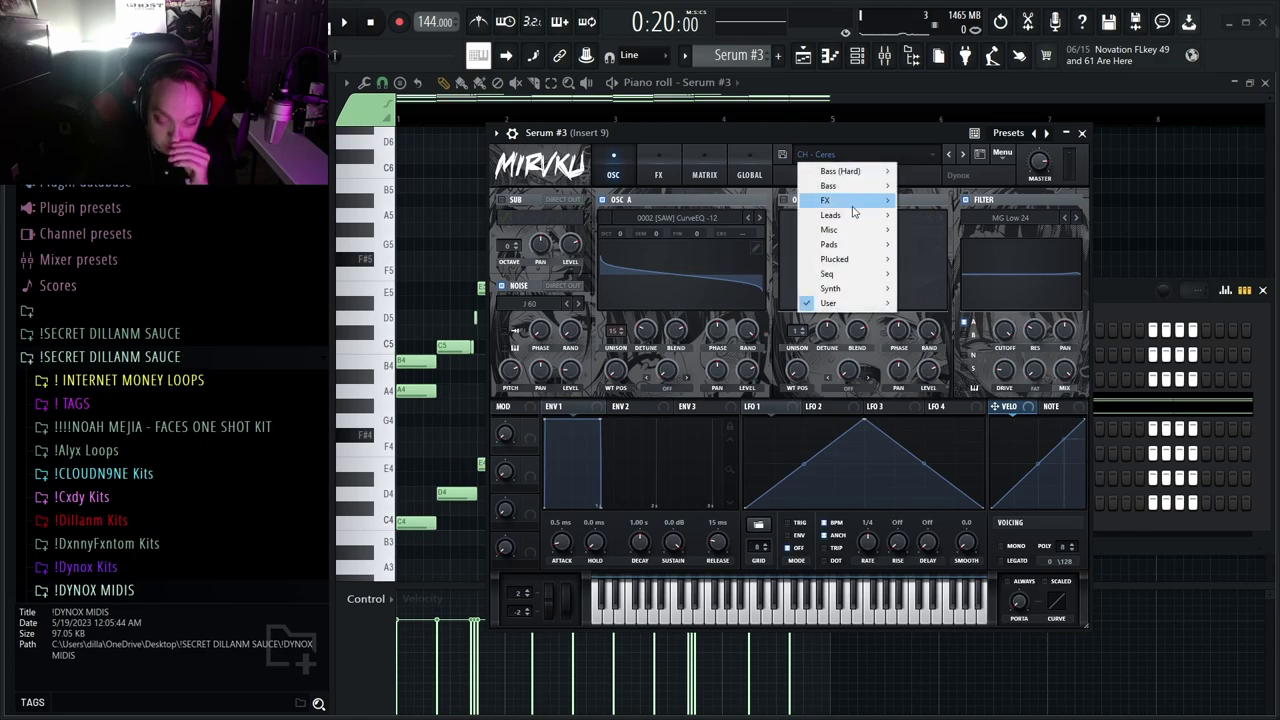
mouse_move(830, 302)
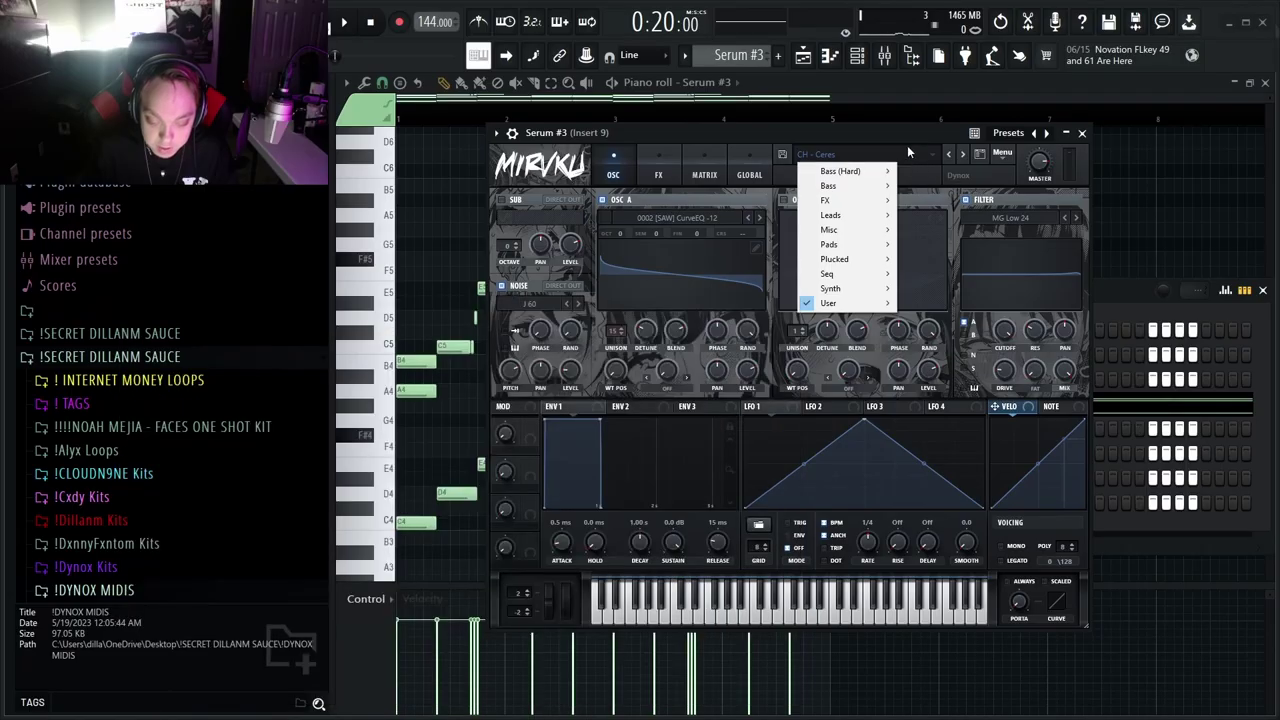
click(900, 131)
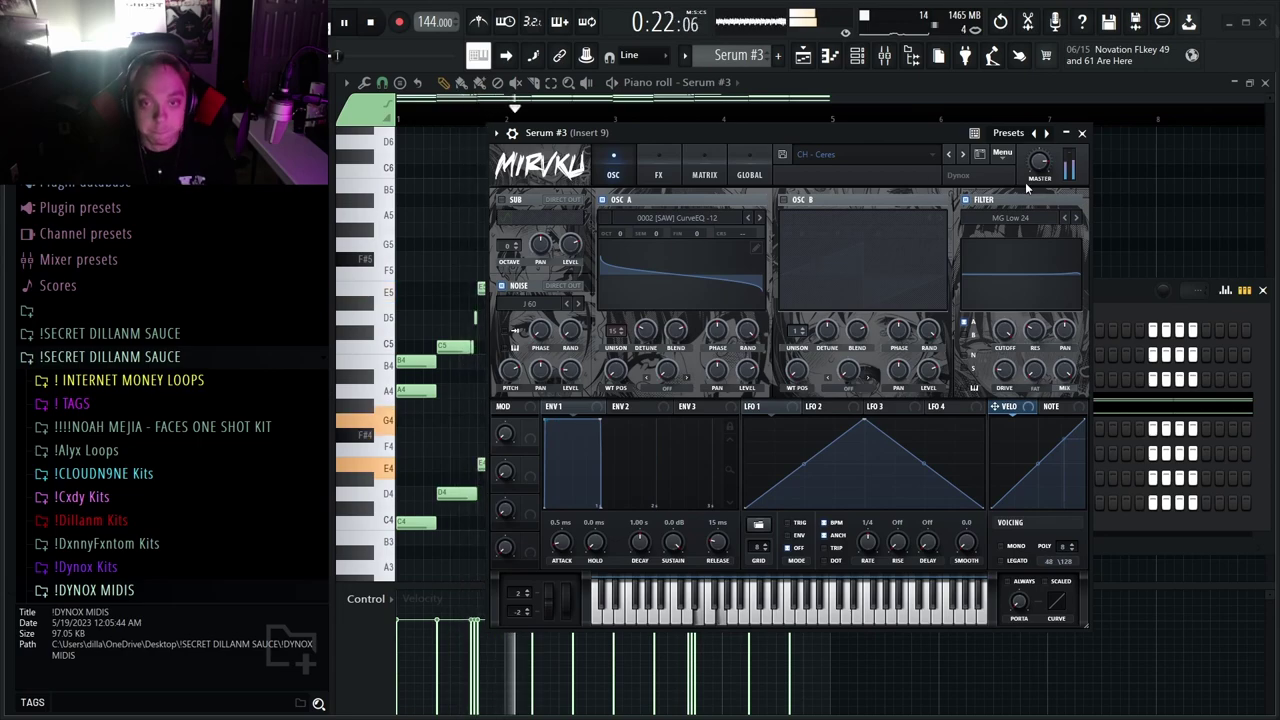
Close the Serum #3 instrument, channel rack and piano roll, and stop playback
click(1081, 133)
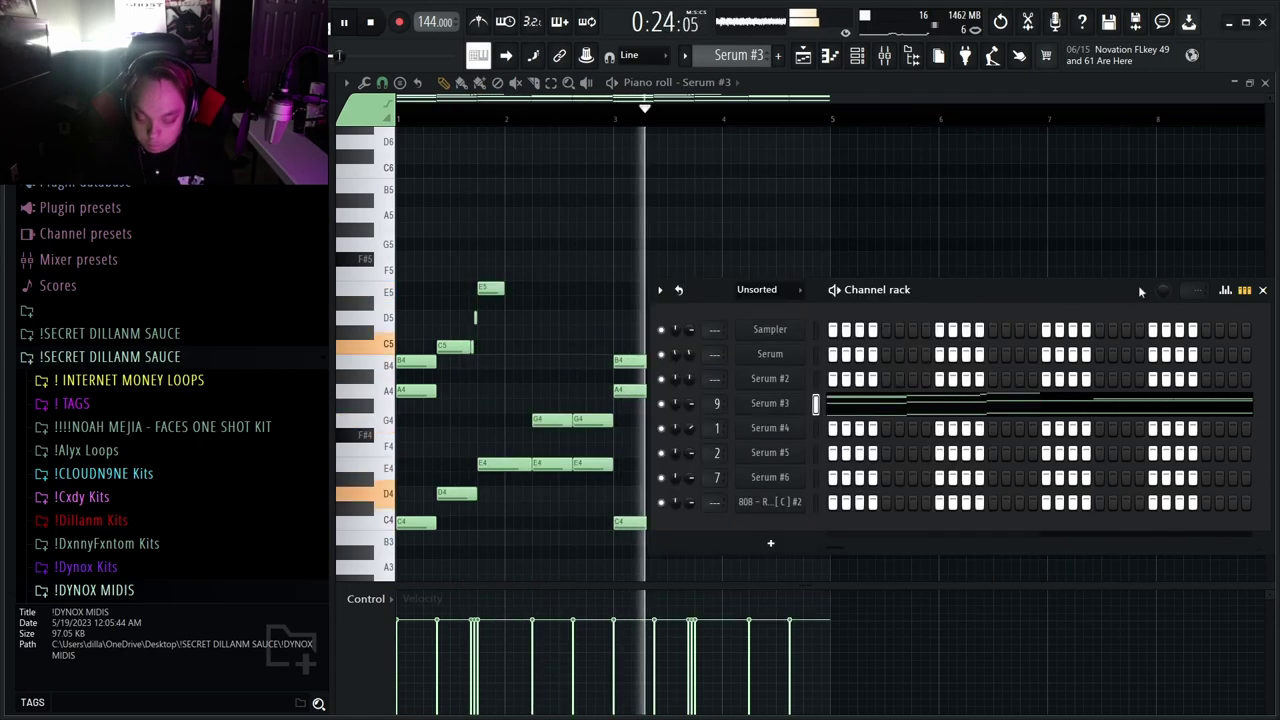
drag(1138, 290, 931, 288)
click(1055, 289)
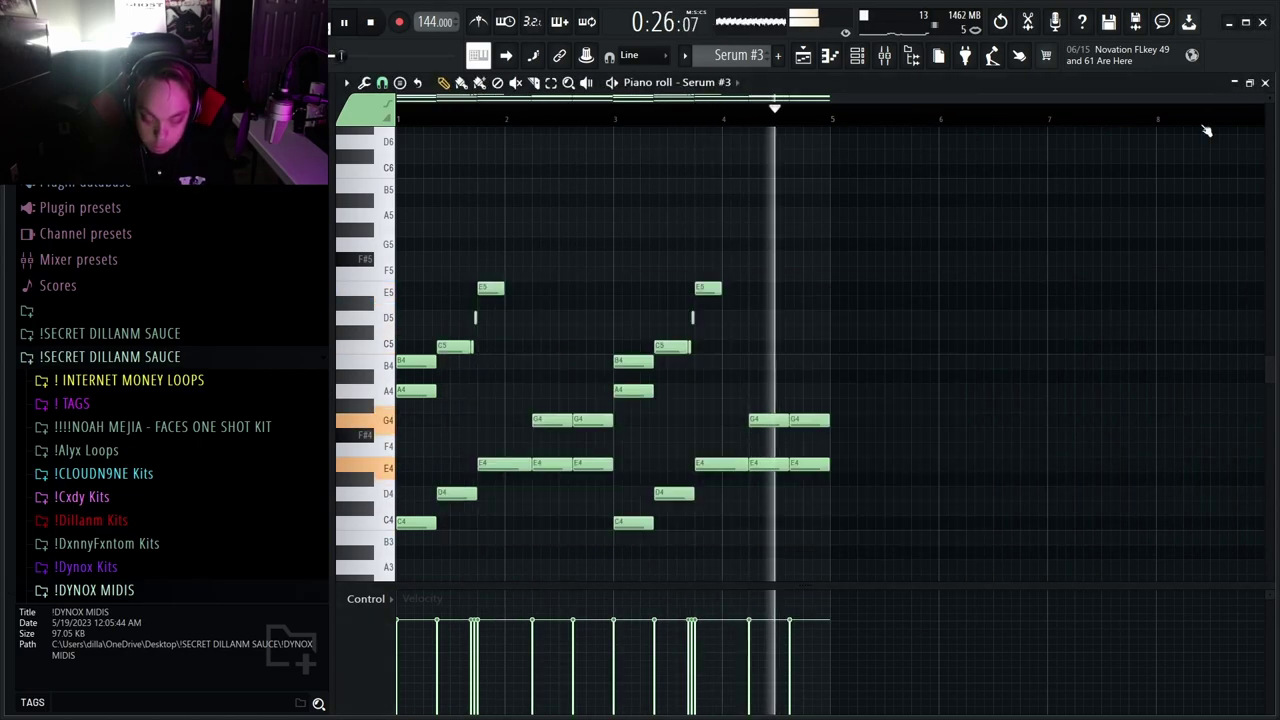
click(1265, 83)
key(space)
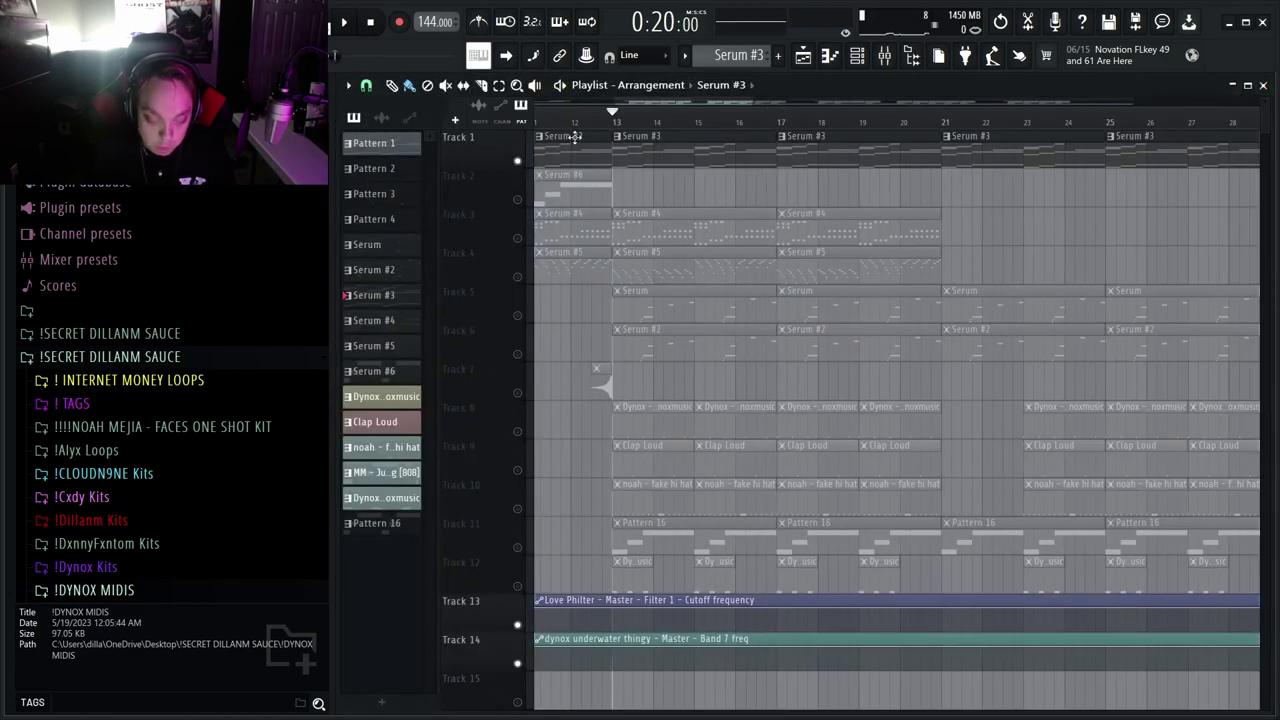
Solo Track 2 and play its Serum #6 pattern from the start of the song while viewing its notes in the piano roll
drag(633, 194, 1077, 360)
drag(689, 118, 381, 182)
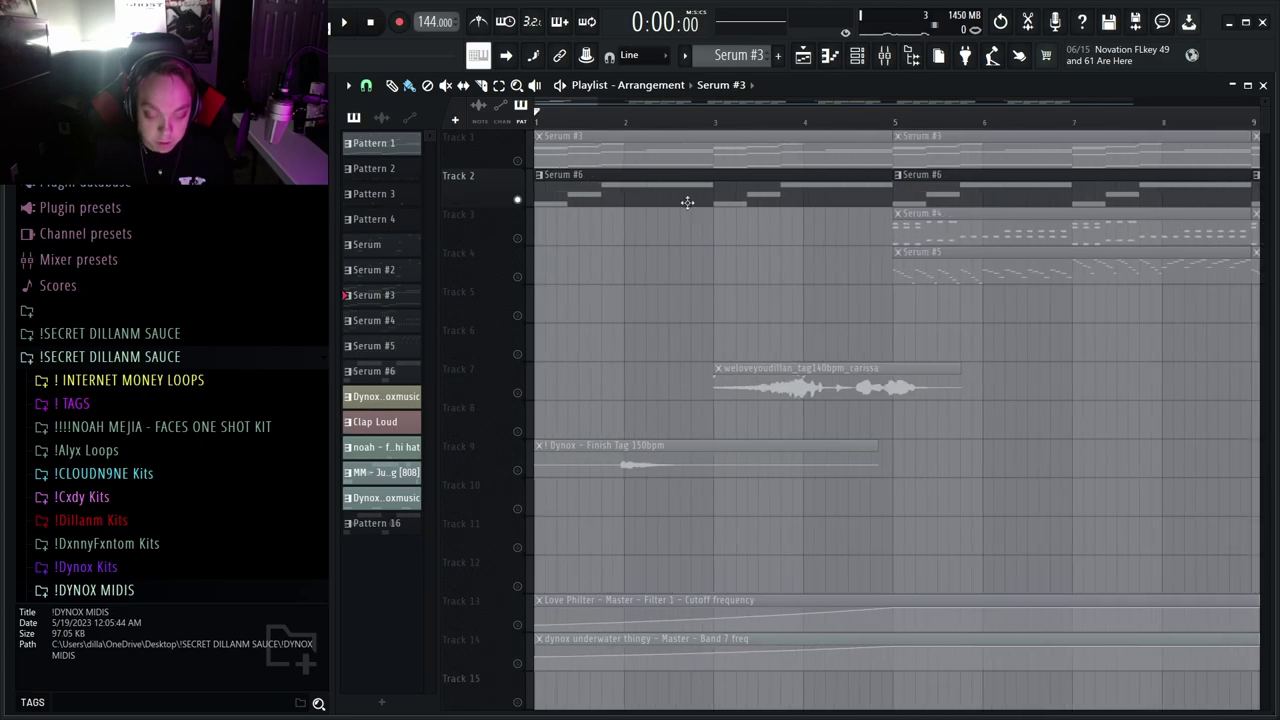
double_click(692, 204)
key(space)
scroll(509, 434, up, 2)
drag(509, 434, 569, 443)
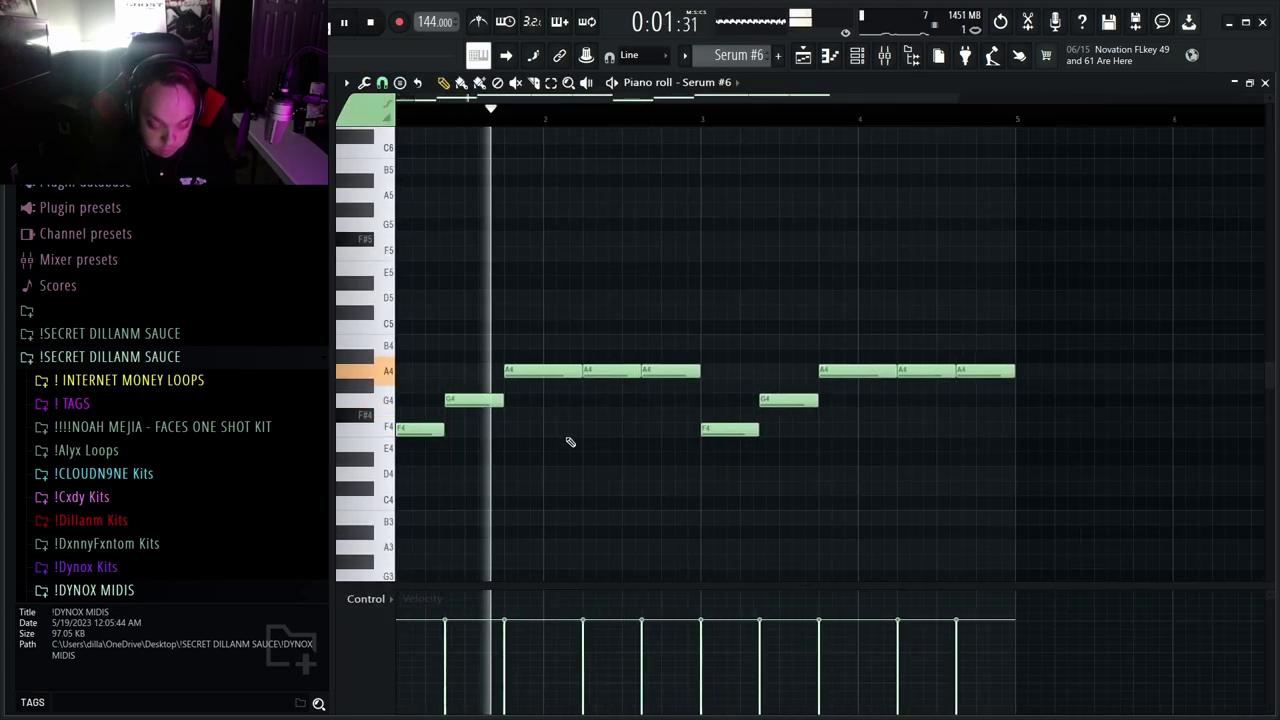
scroll(616, 443, up, 2)
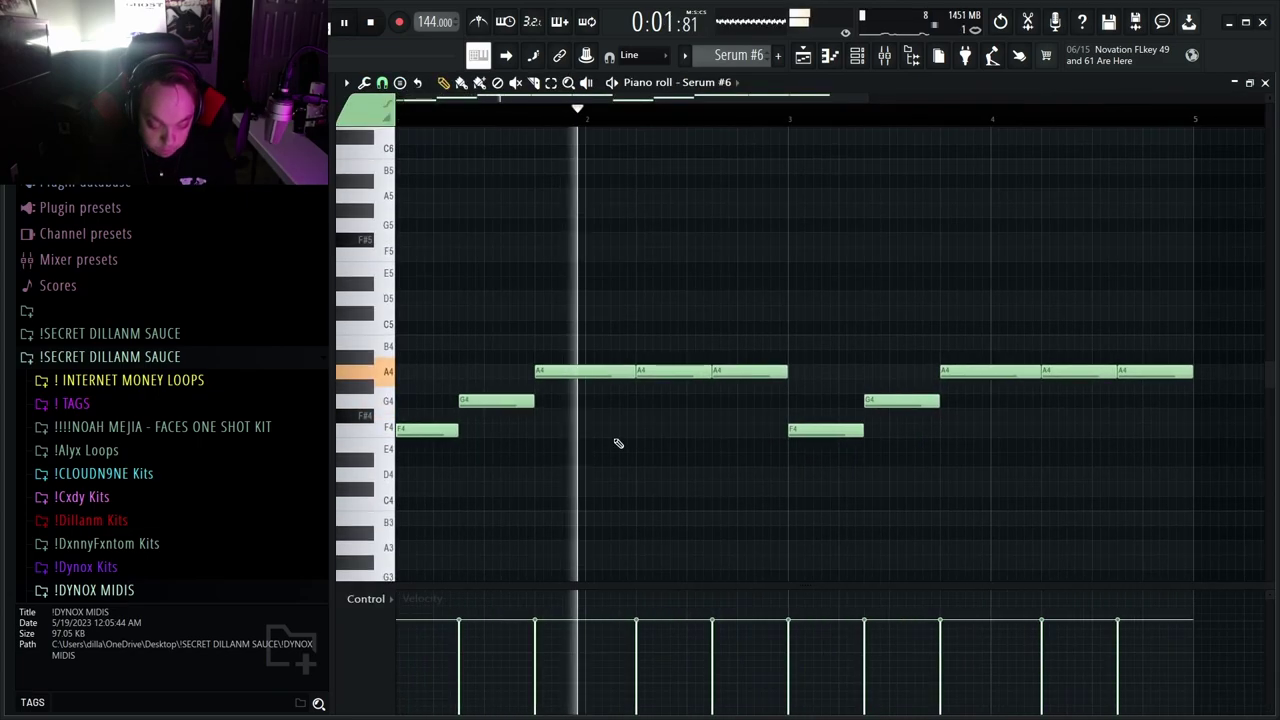
key(space)
Check the preset loaded in the Serum #6 instrument, and close the instrument, channel rack and piano roll
click(857, 55)
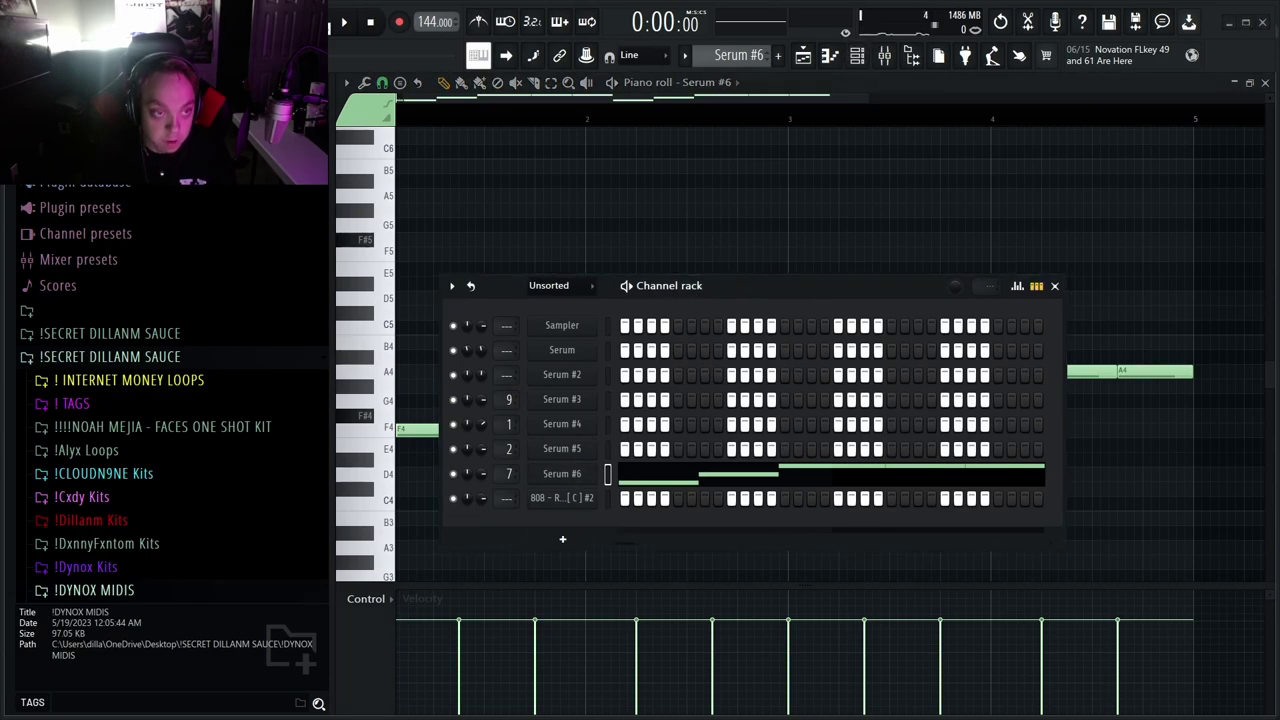
click(562, 474)
drag(766, 121, 670, 196)
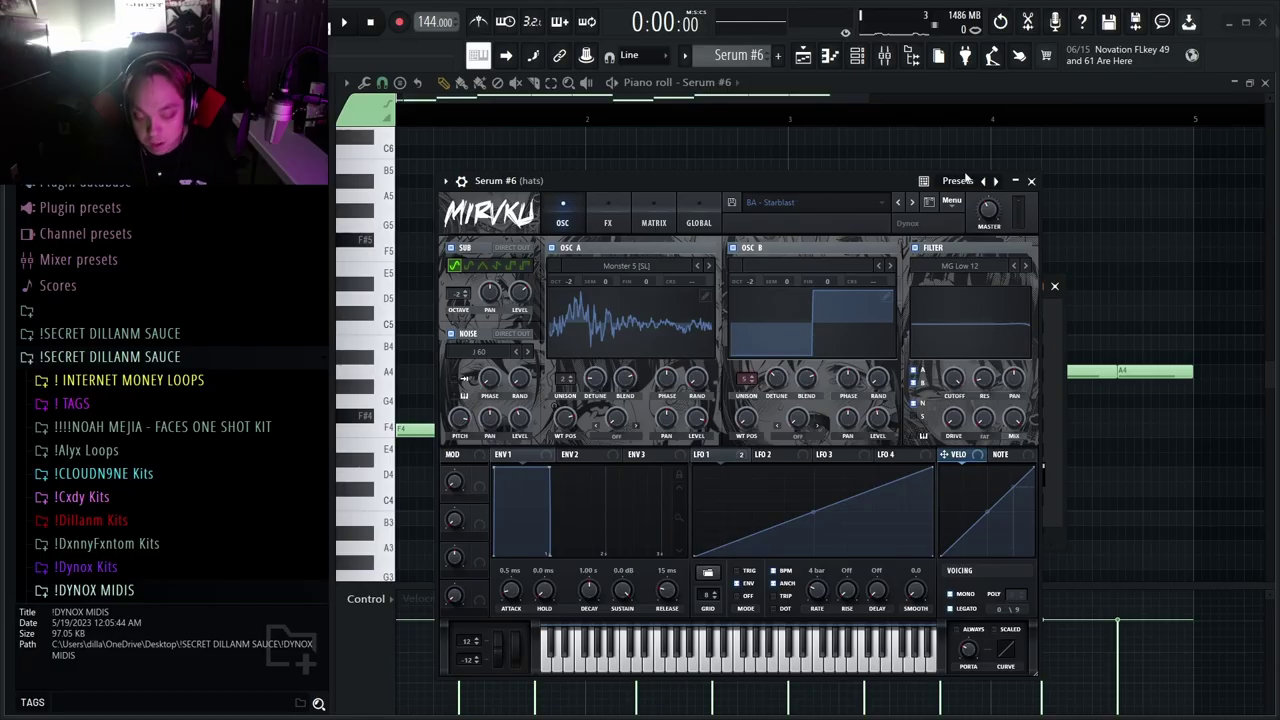
click(1034, 190)
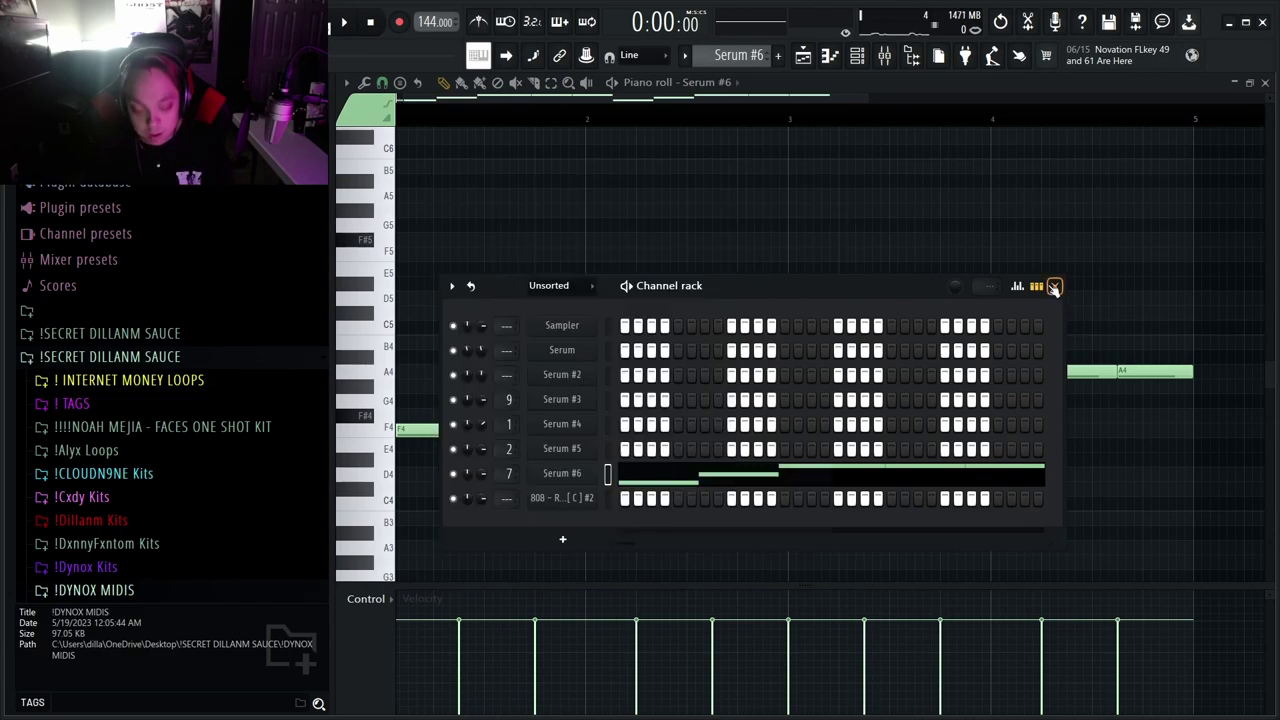
click(1055, 287)
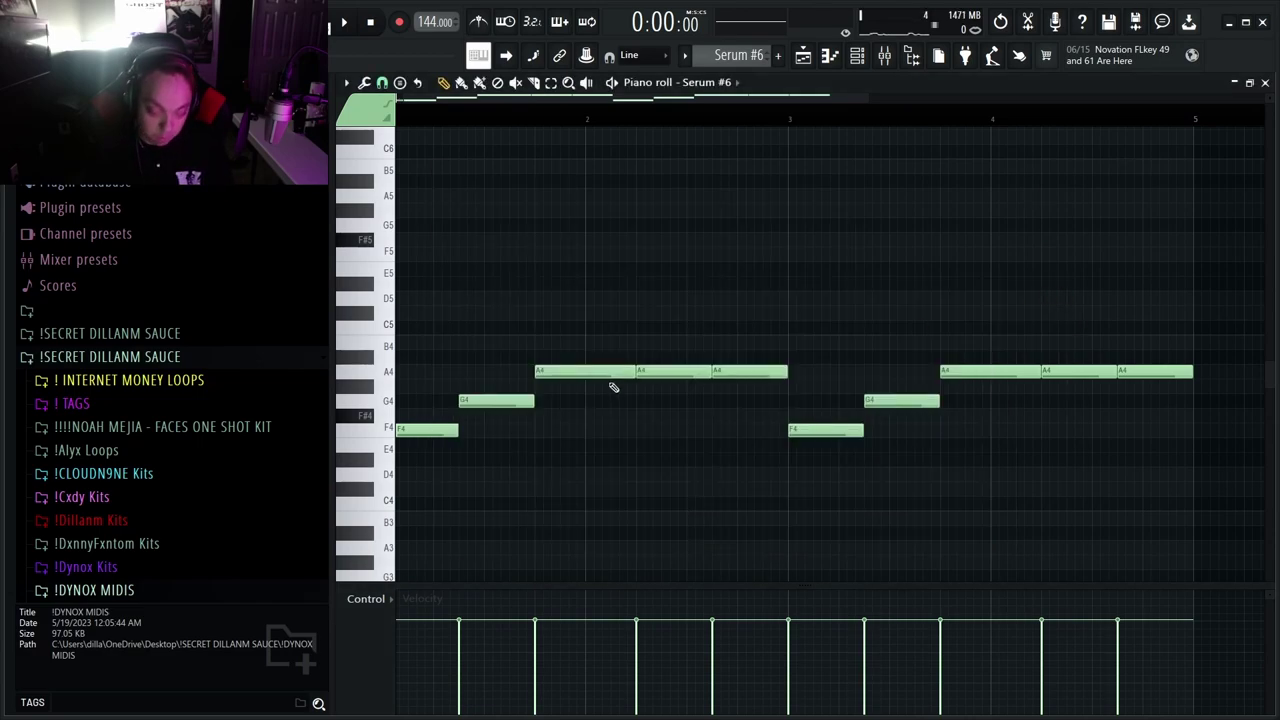
click(1265, 84)
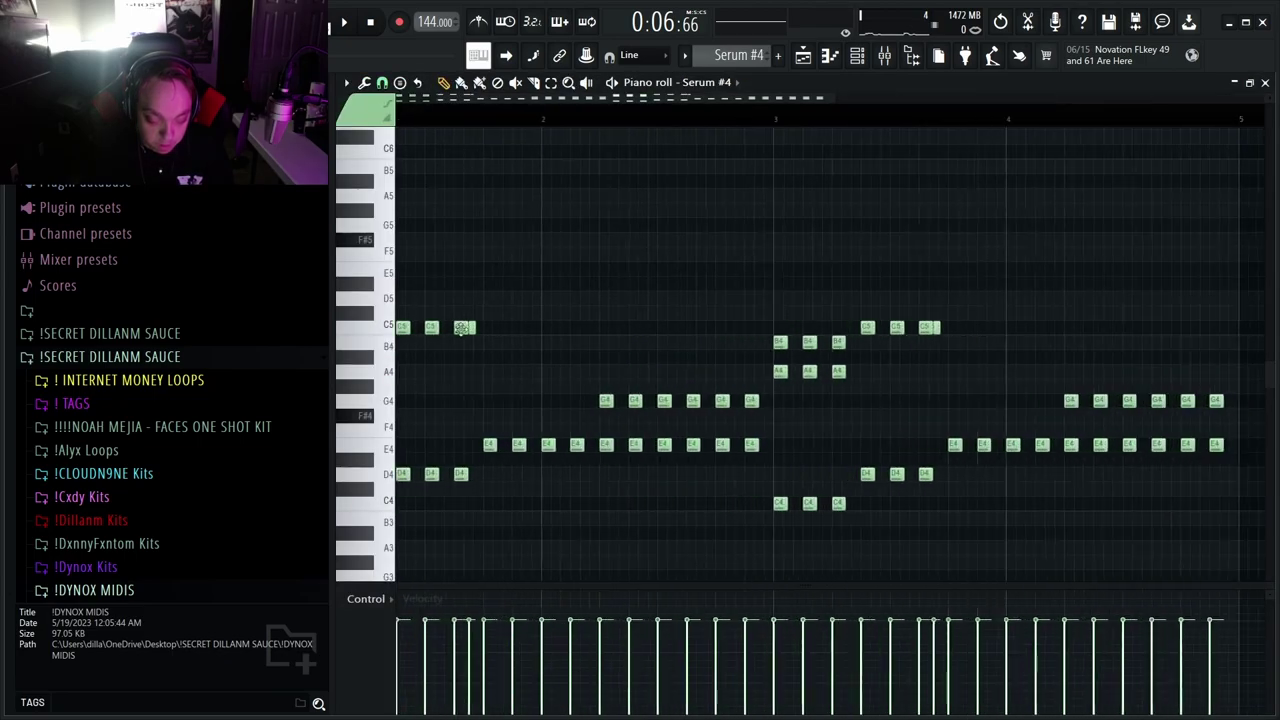
Examine and play the Serum #4 chord pattern in the piano roll, and bring up the channel rack
drag(461, 328, 669, 297)
scroll(640, 300, up, 1)
drag(526, 331, 690, 332)
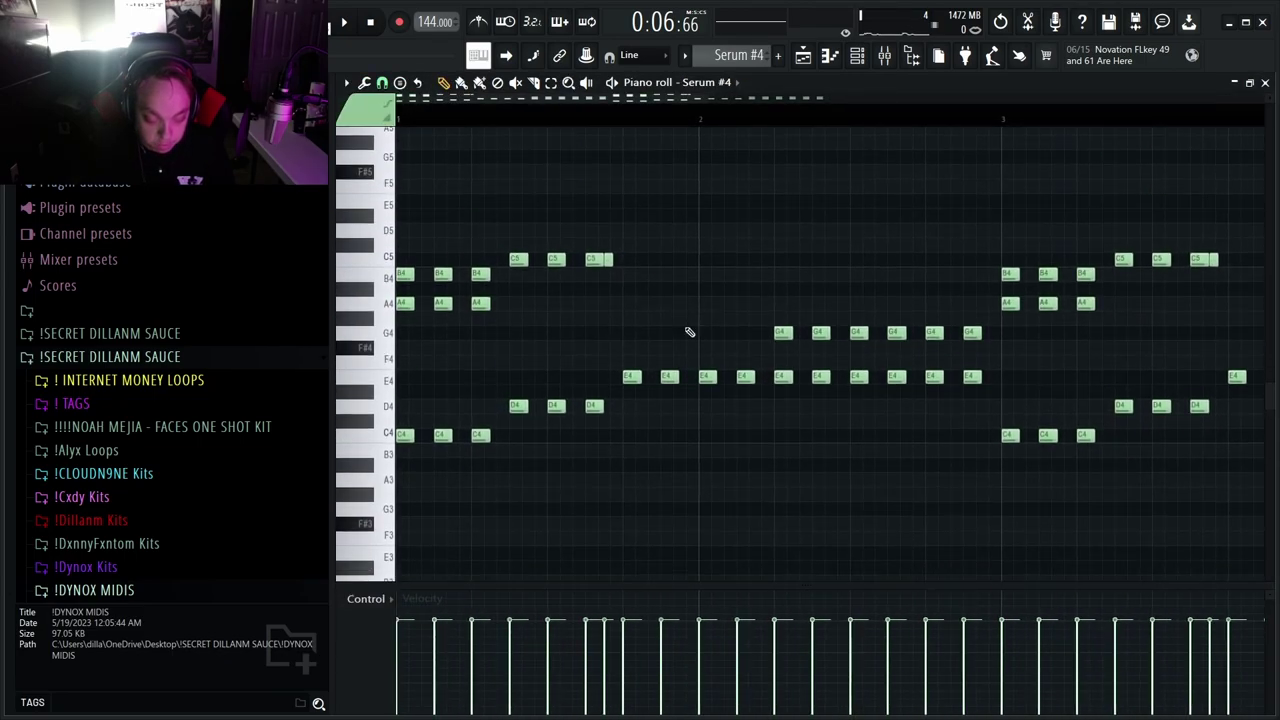
key(space)
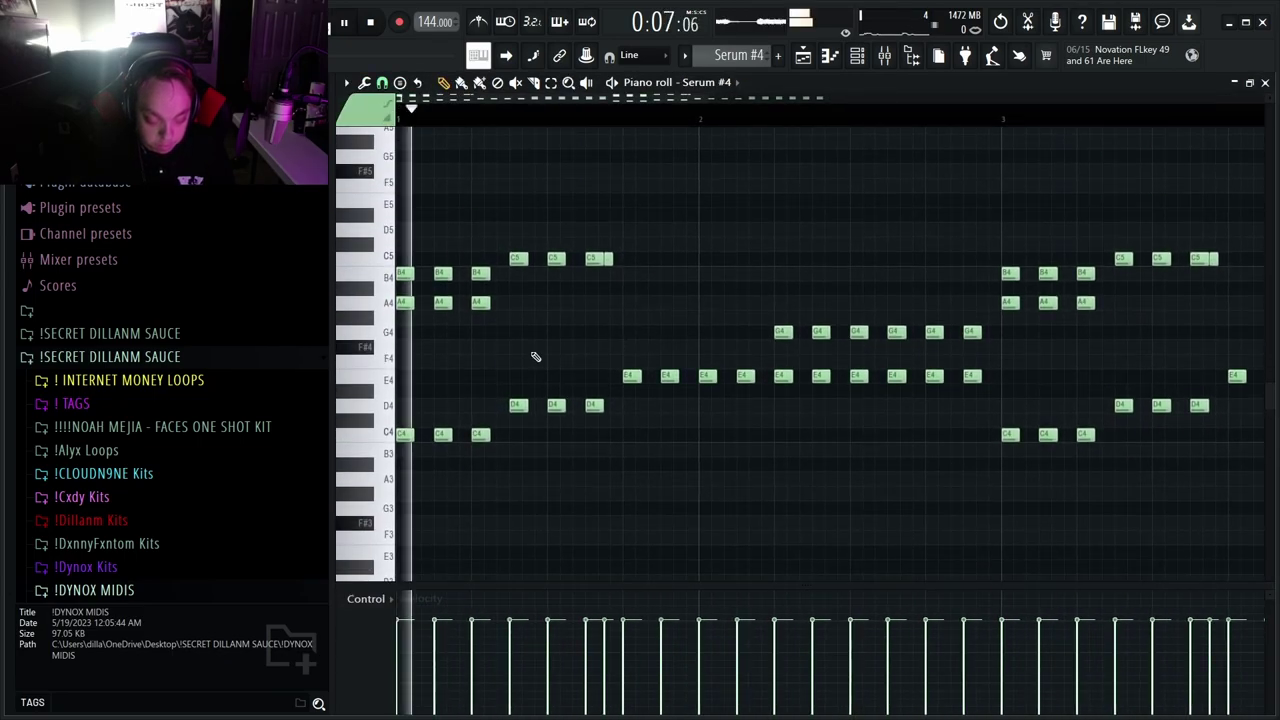
click(855, 52)
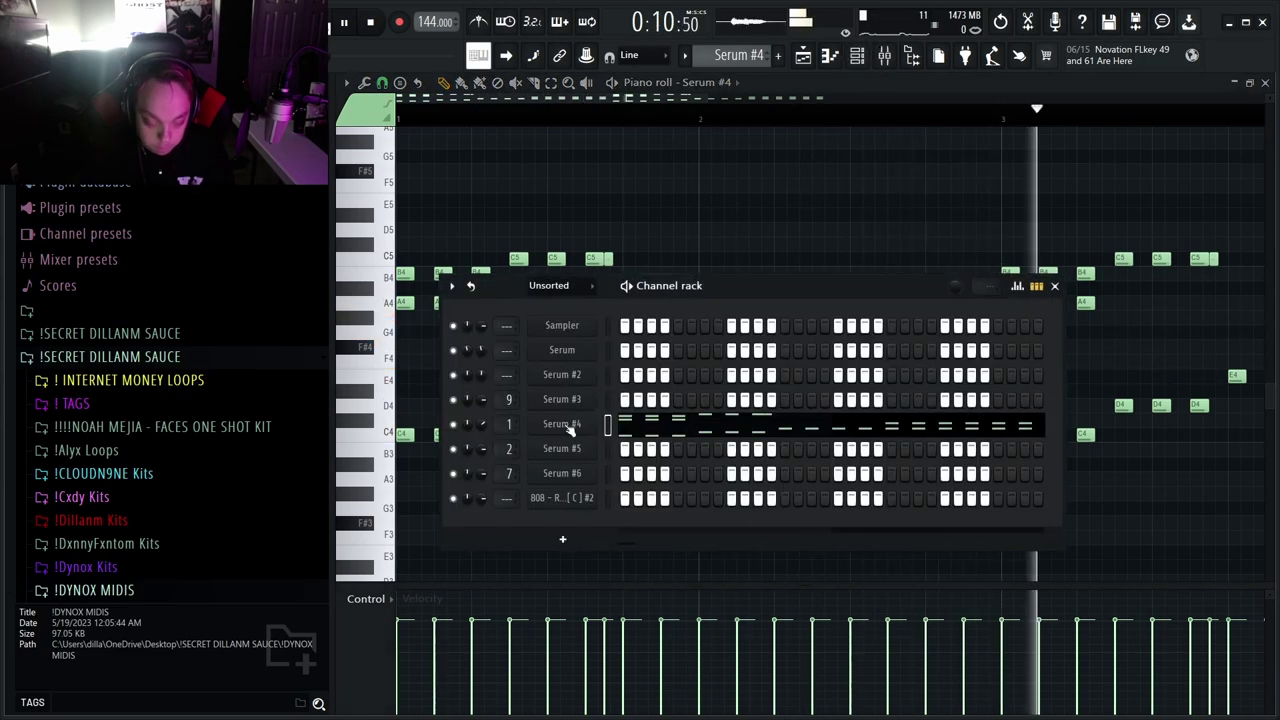
key(space)
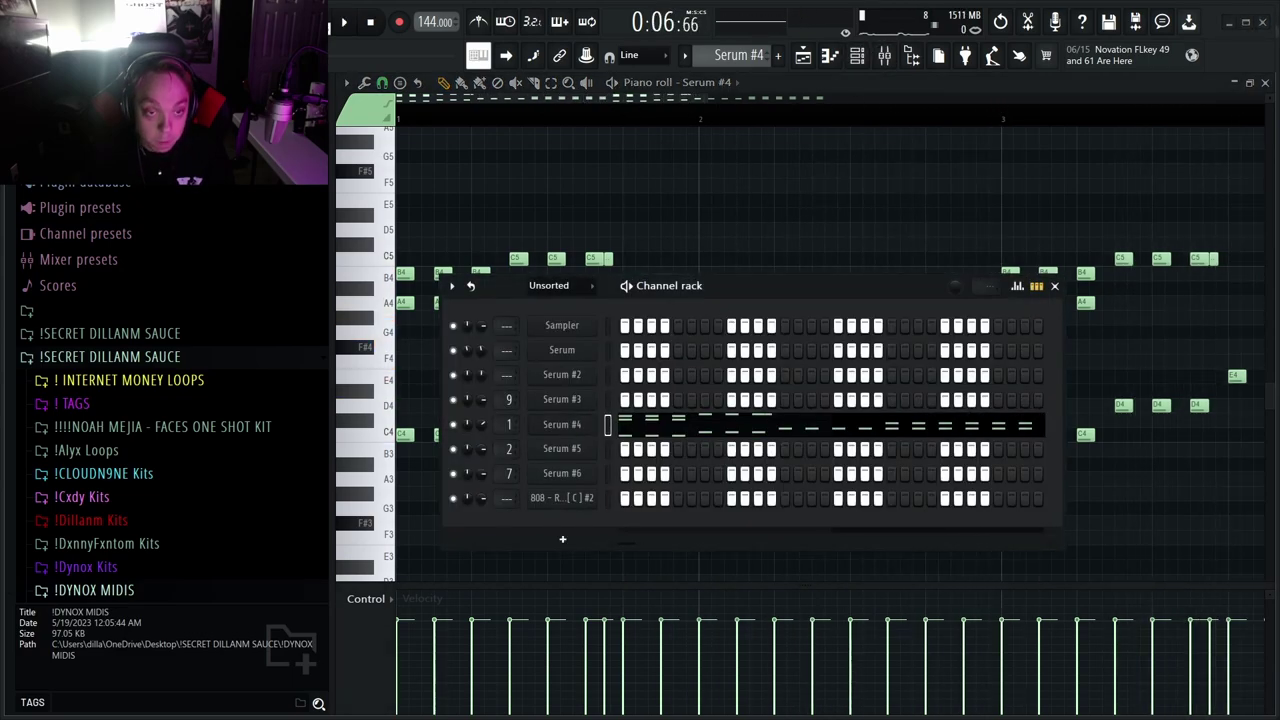
Check the preset loaded in the Serum #4 instrument, and close the instrument
click(562, 424)
drag(846, 182, 797, 101)
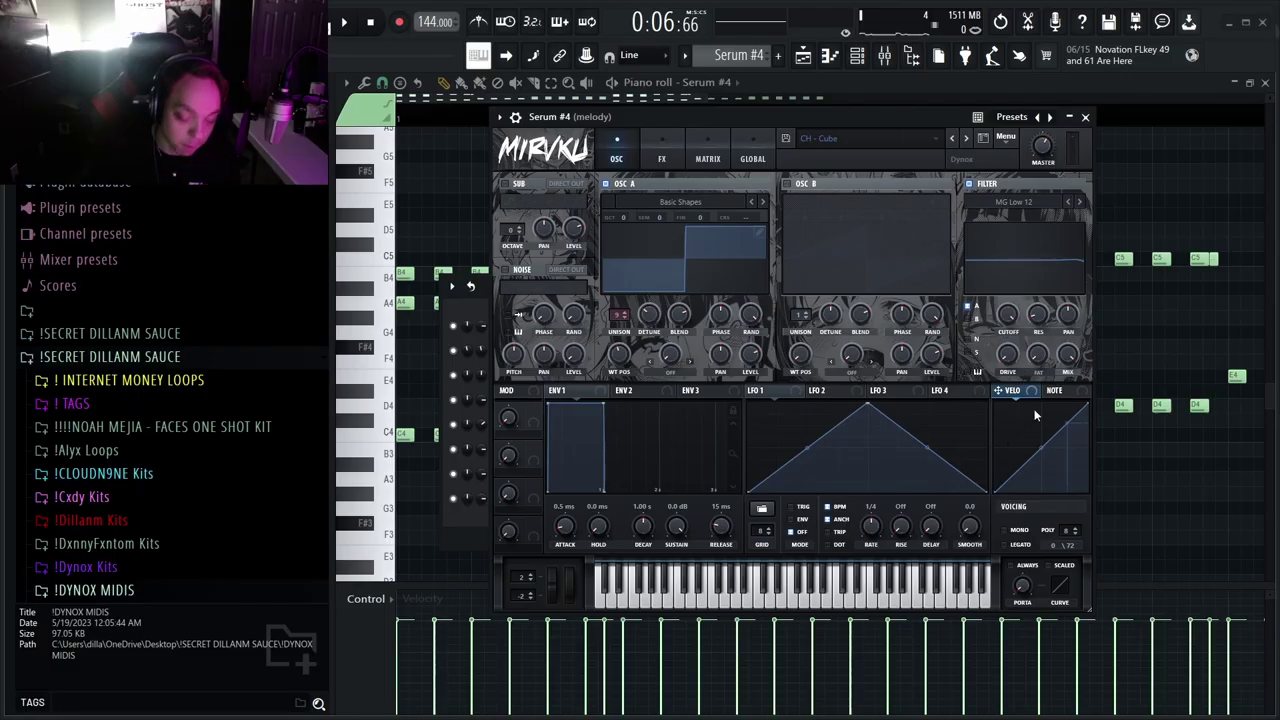
click(1085, 117)
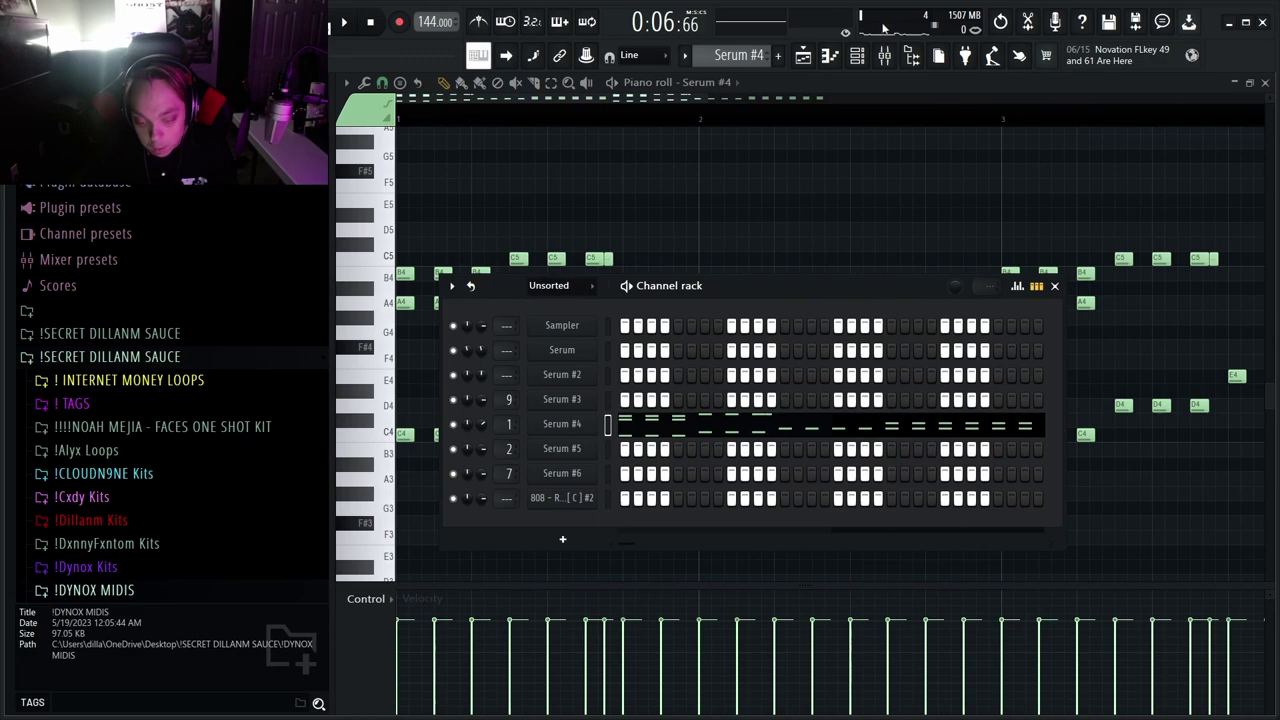
Inspect the OTT compressor settings on the melody mixer track, and close the plugin
click(884, 55)
drag(786, 327, 779, 313)
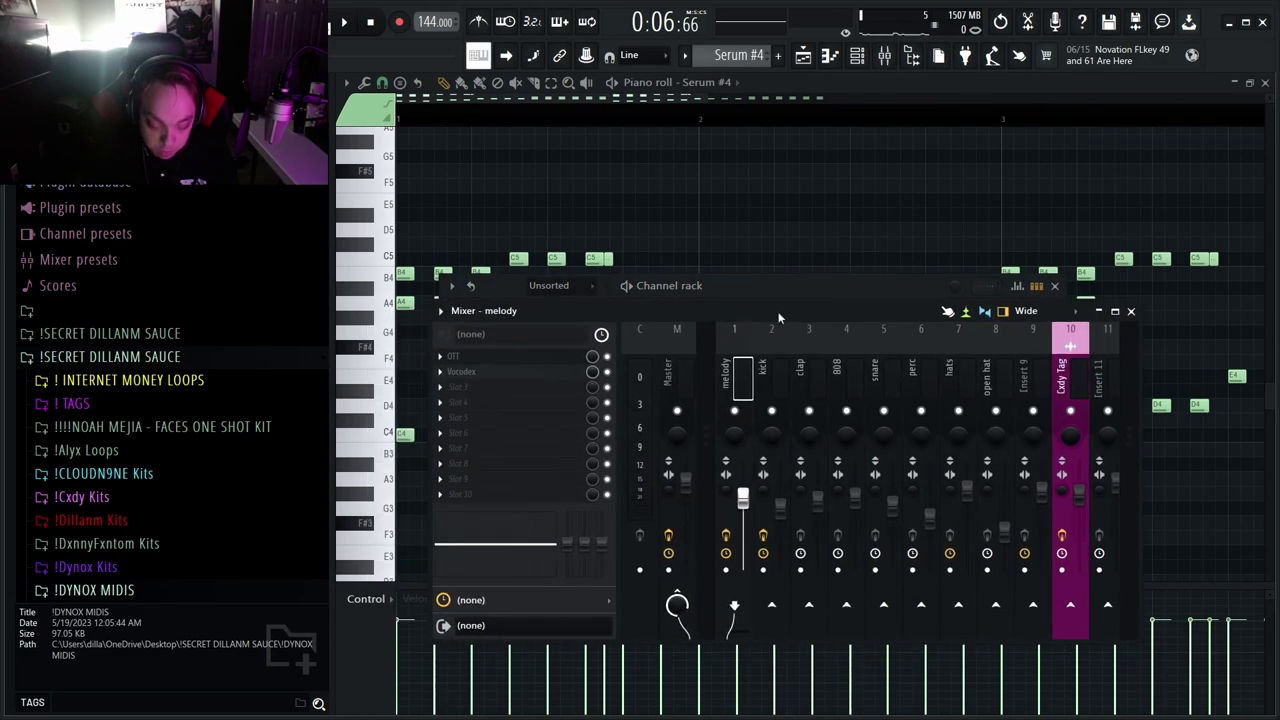
click(478, 356)
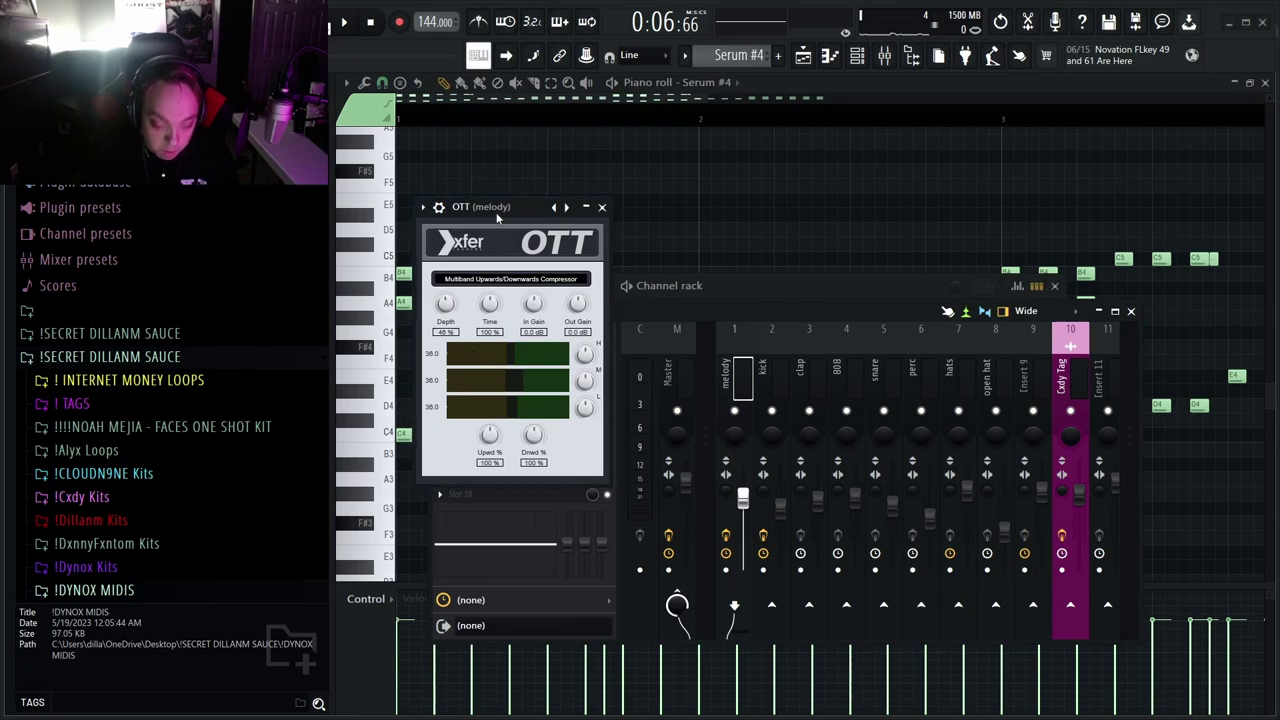
drag(497, 212, 642, 199)
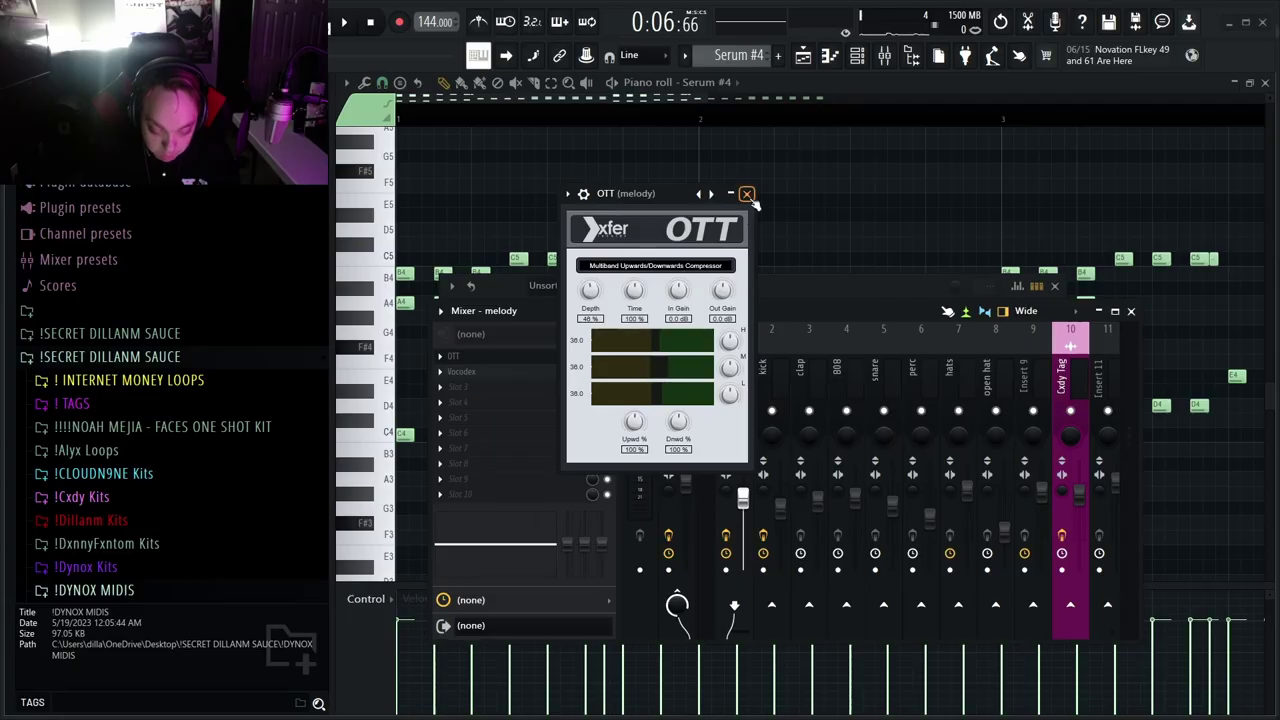
click(747, 194)
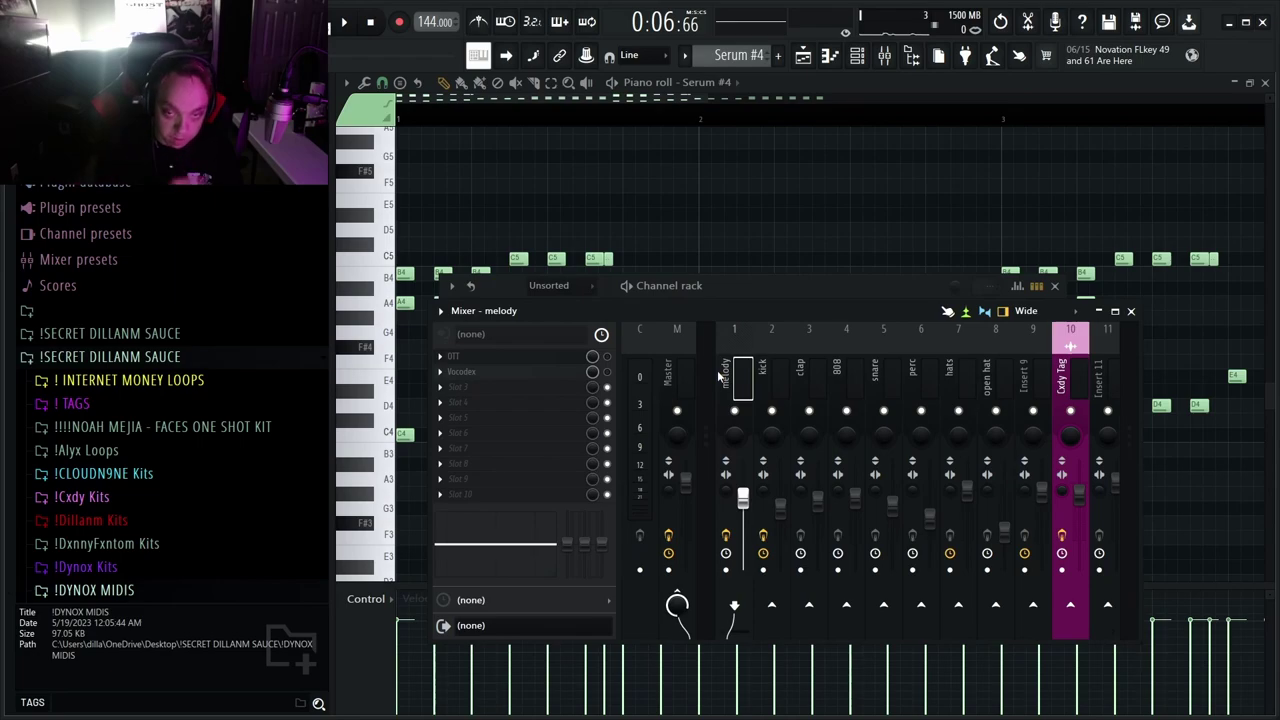
Compare the Serum #4 chords with the melody track's effects bypassed and with only OTT enabled
key(space)
key(space)
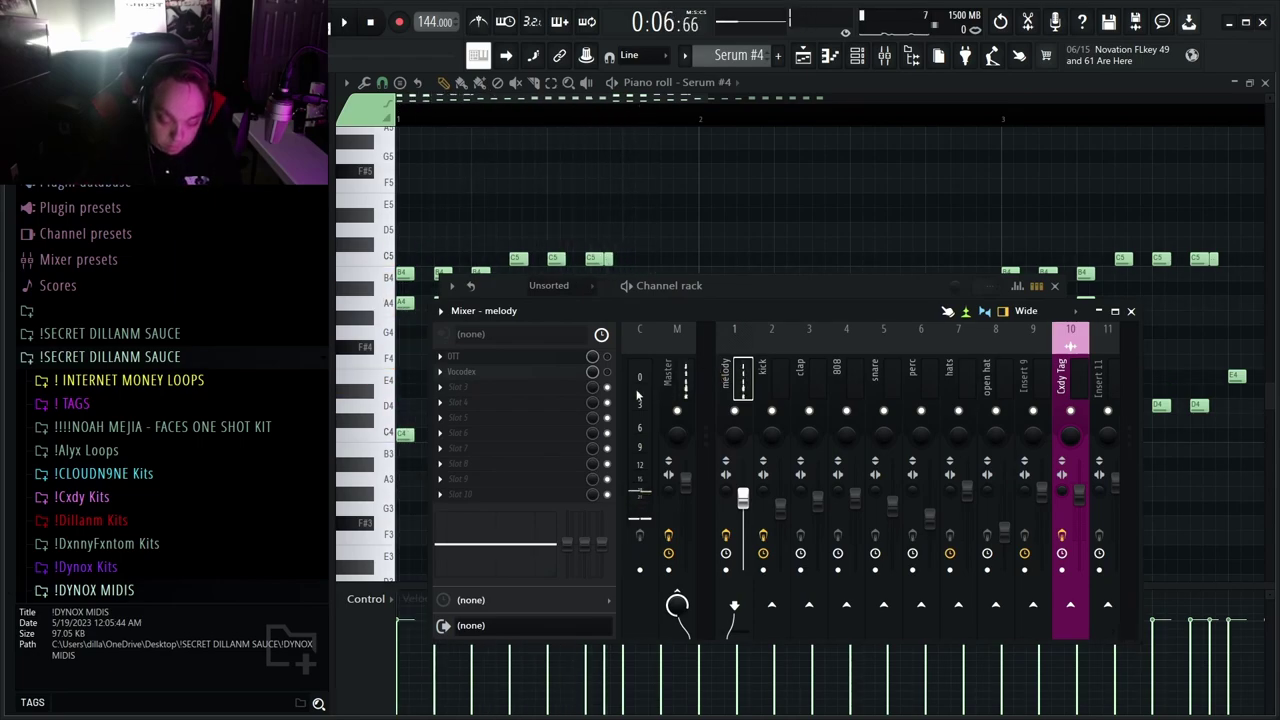
key(space)
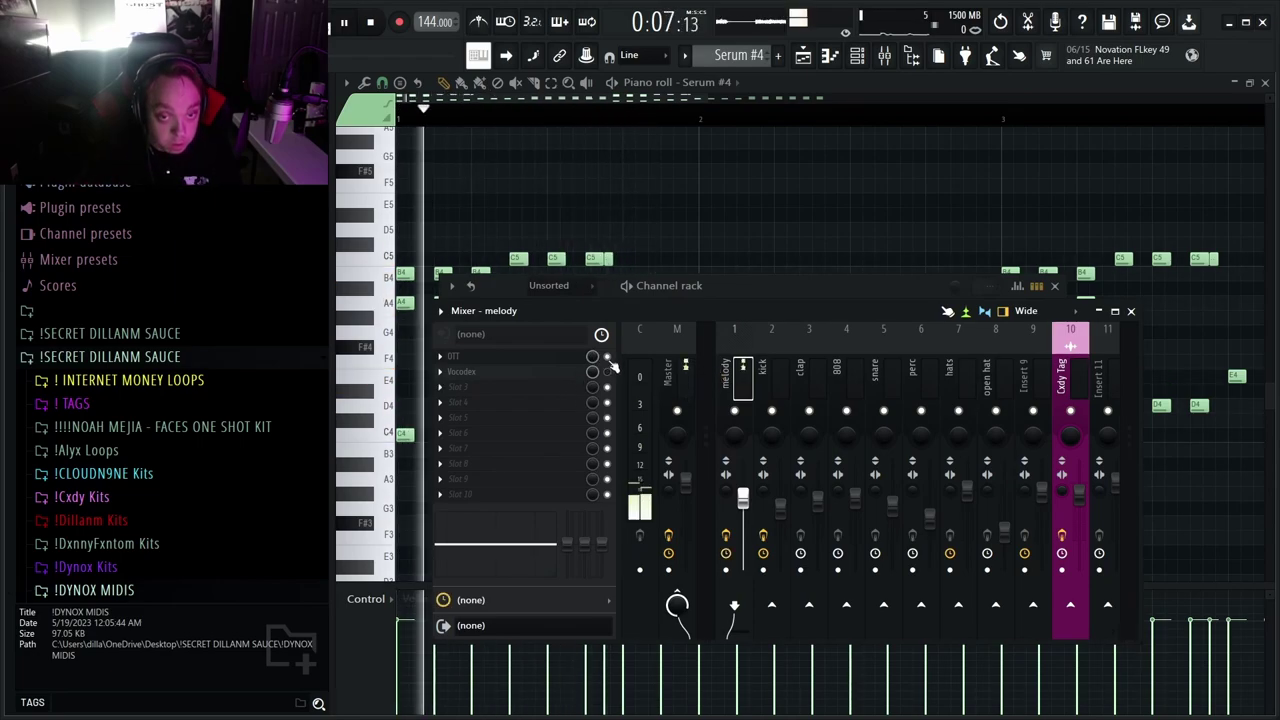
key(space)
click(607, 357)
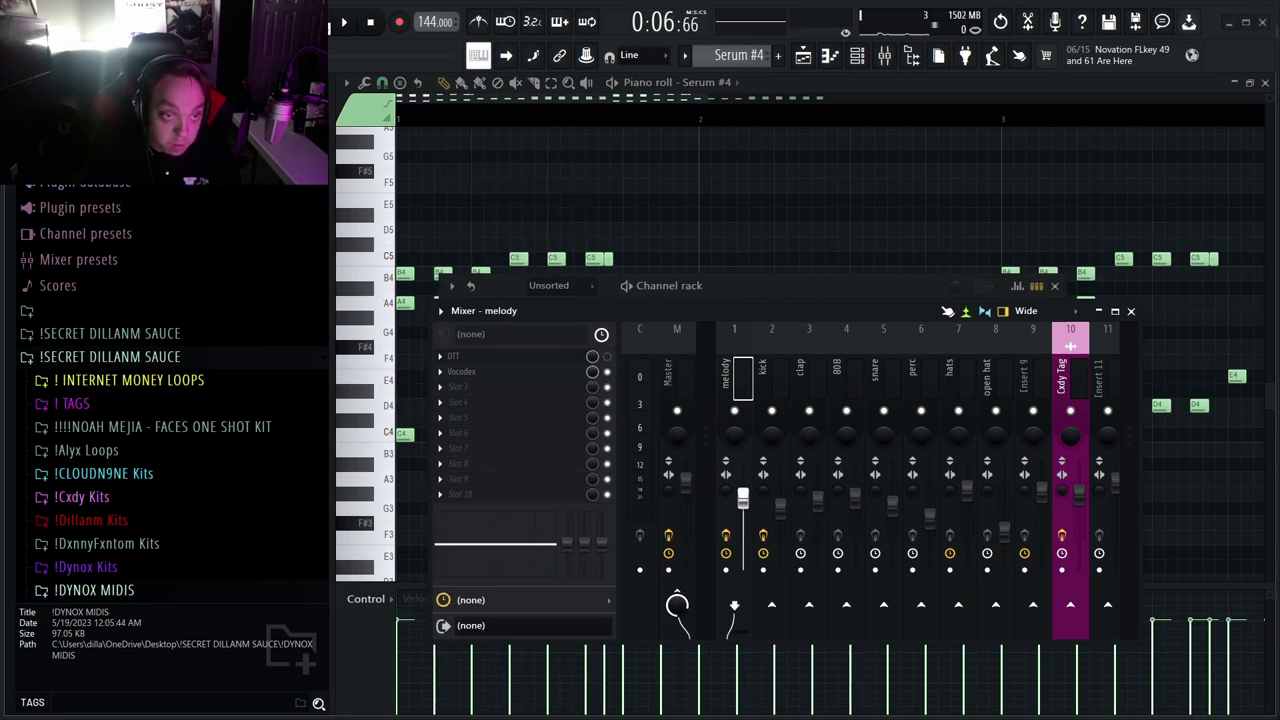
Inspect the Vocodex settings on the melody mixer track, close the plugin, and play the chords with both effects enabled
click(463, 372)
drag(673, 26, 776, 163)
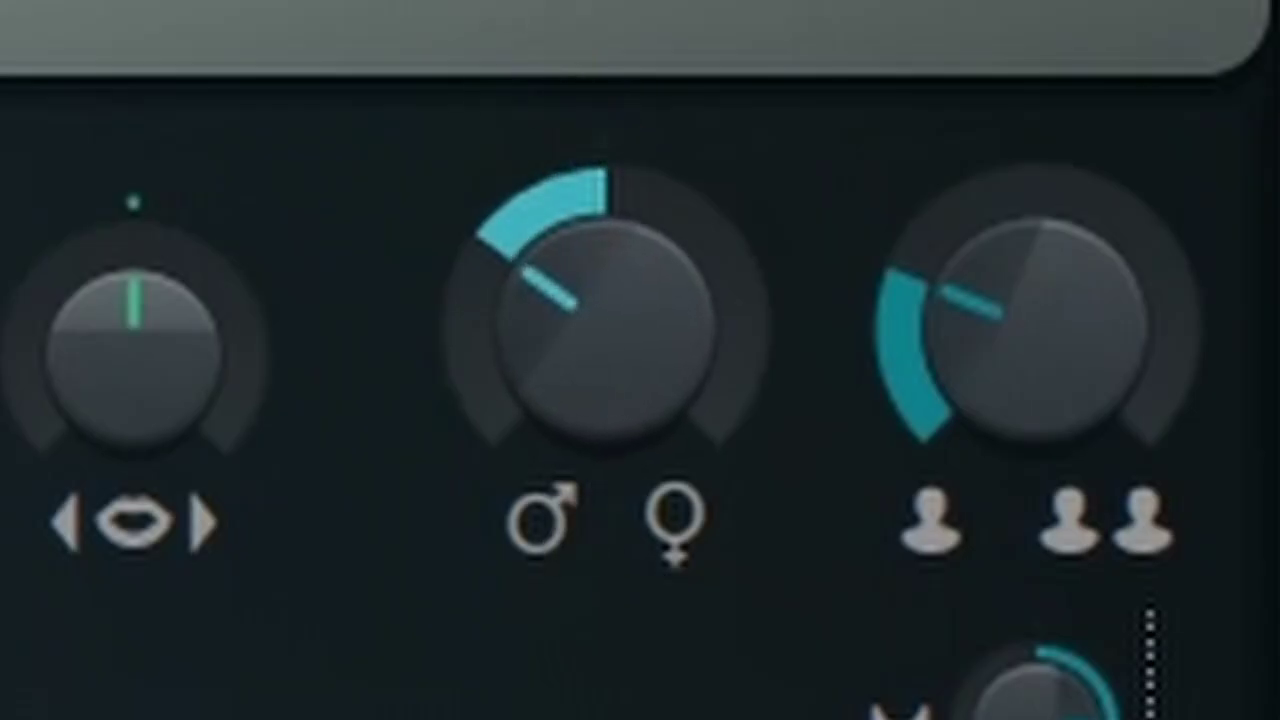
key(space)
click(940, 161)
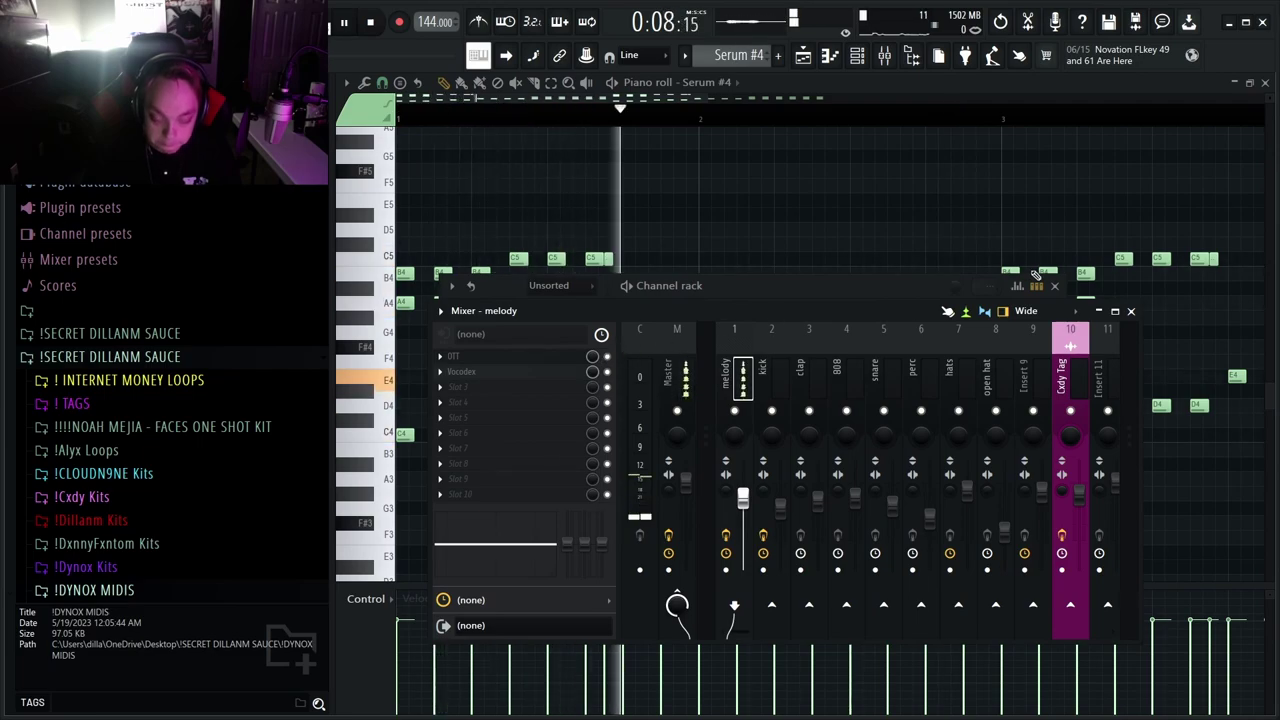
key(space)
Close the mixer, channel rack and Serum #4 piano roll to return to the playlist
click(1129, 310)
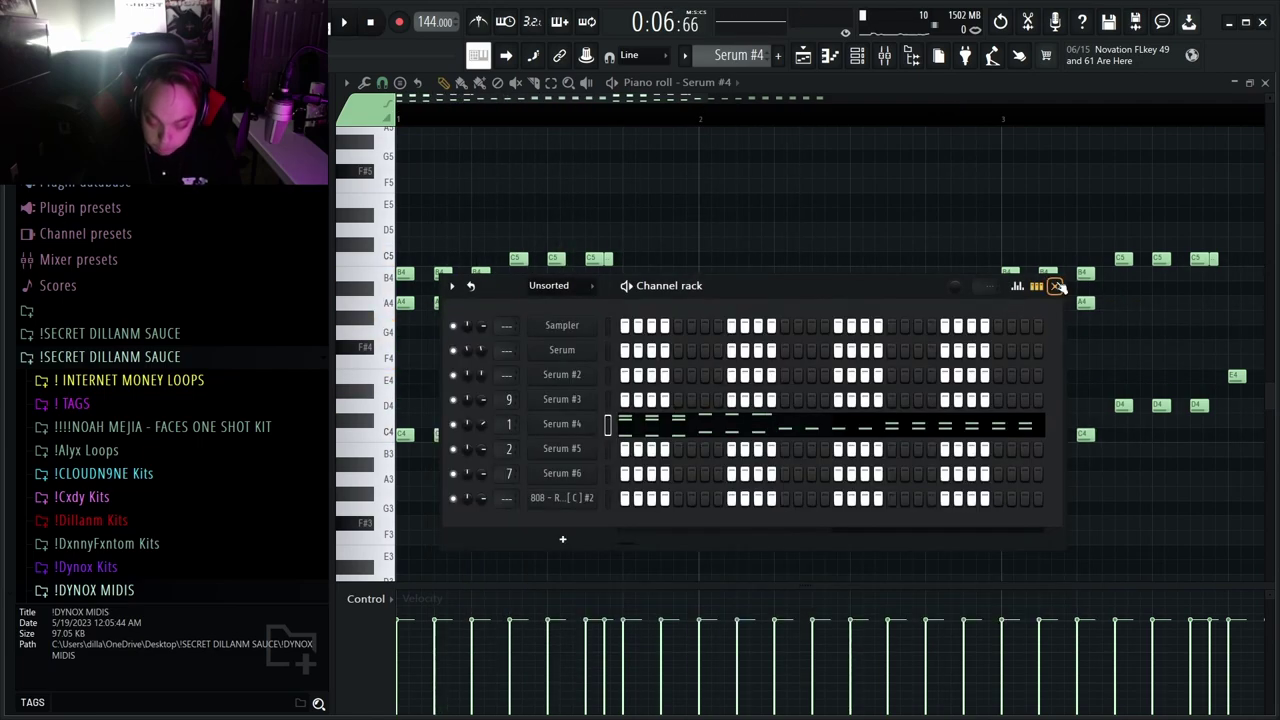
click(1057, 286)
click(1266, 84)
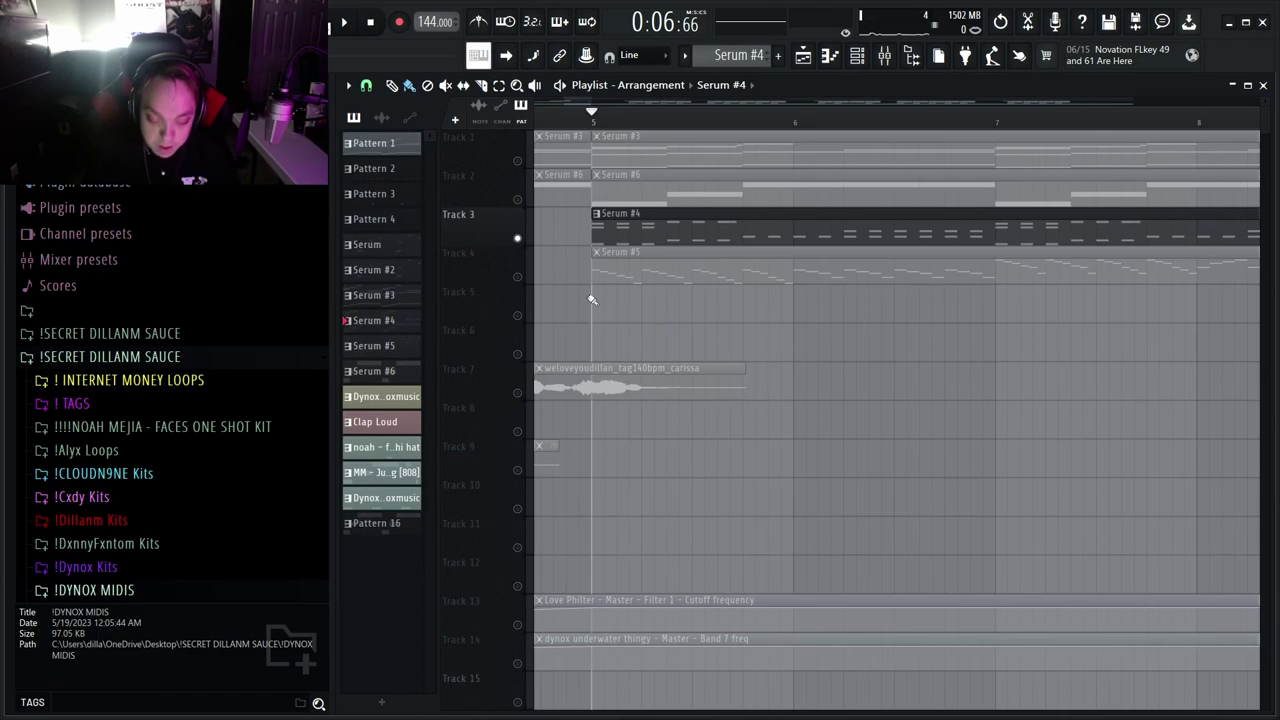
Open the Serum #5 pattern from Track 4 and play it while examining its notes in the piano roll
double_click(669, 258)
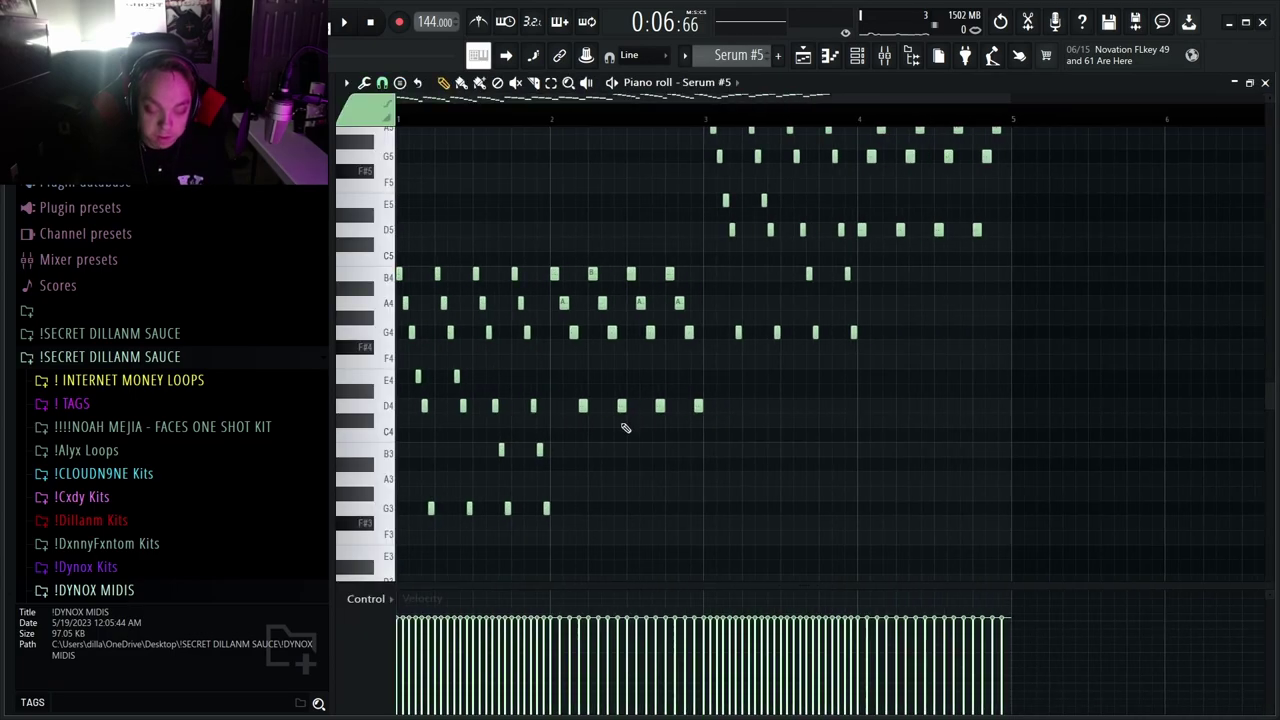
scroll(600, 457, down, 3)
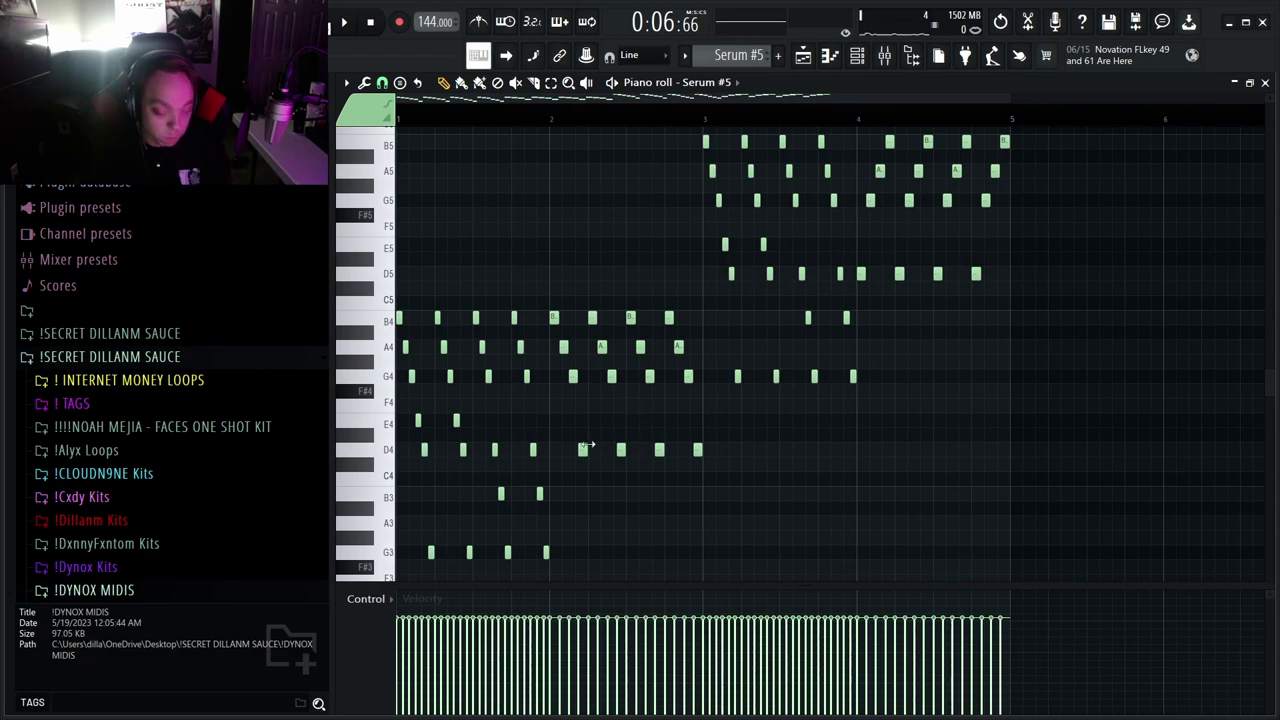
key(space)
scroll(473, 429, up, 1)
drag(473, 429, 603, 484)
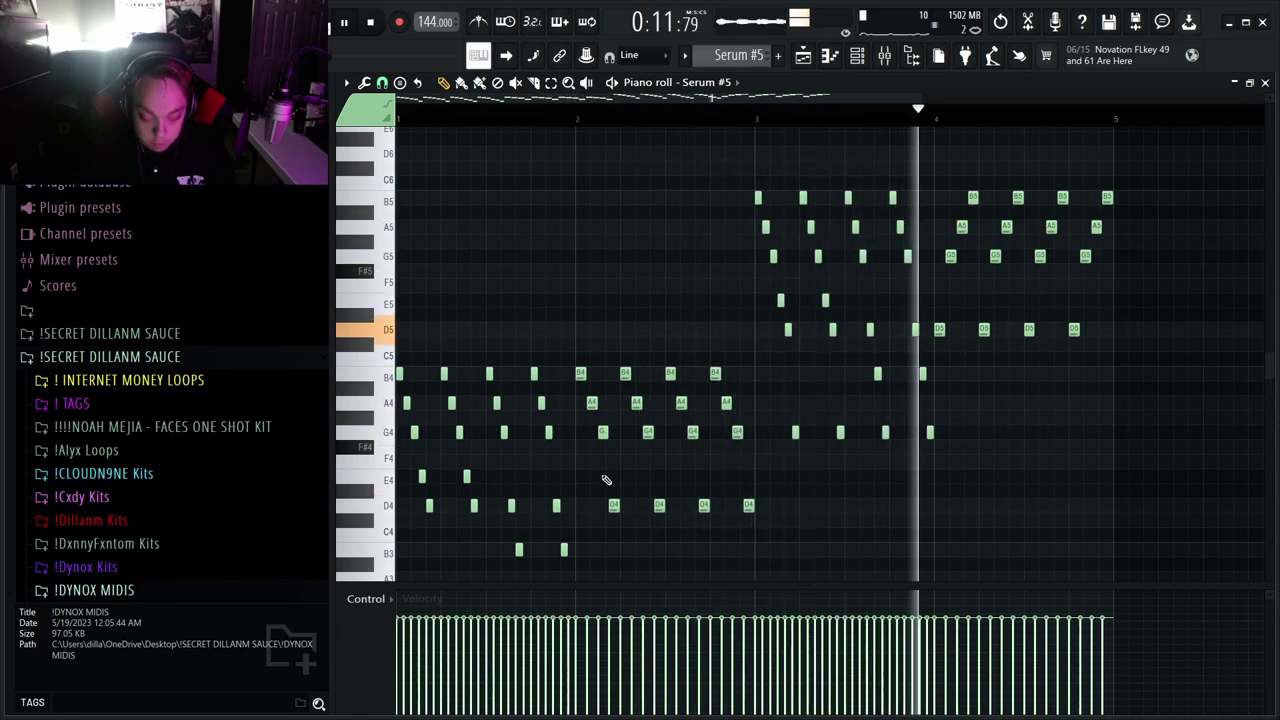
scroll(606, 480, down, 3)
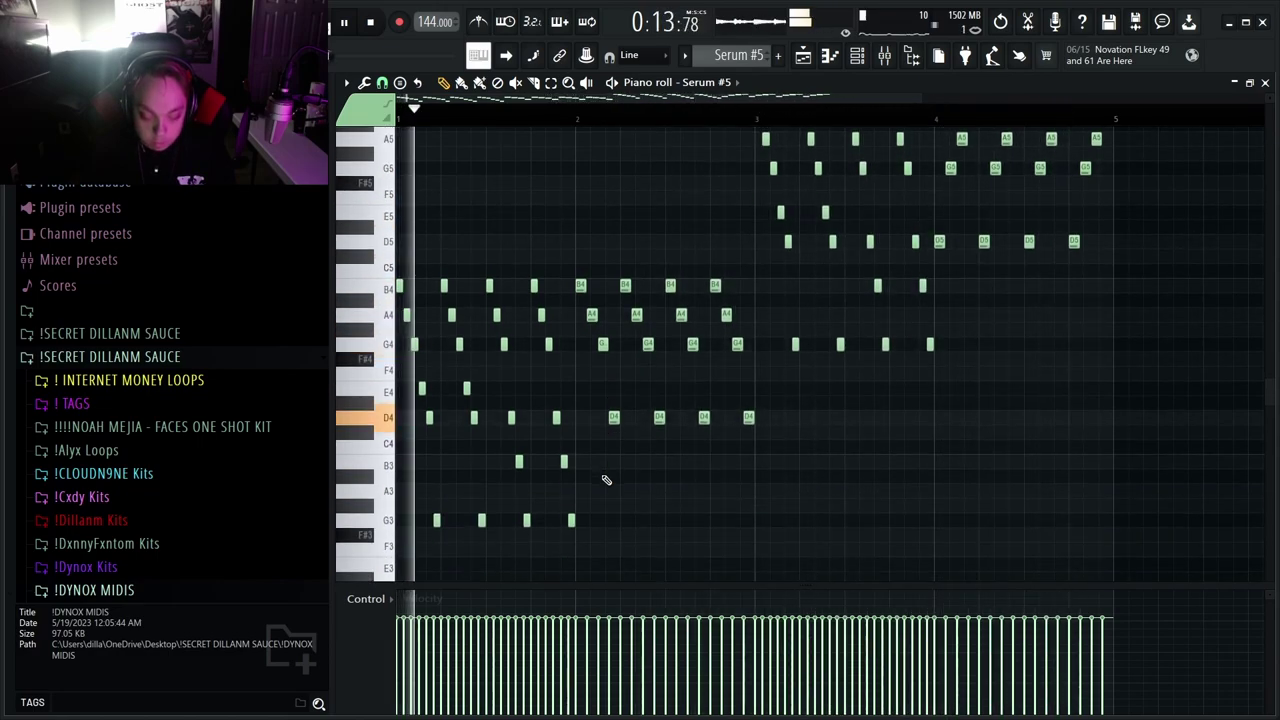
key(space)
Bring up the mixer, check the preset loaded in the Serum #5 instrument, and close the instrument and channel rack
click(884, 55)
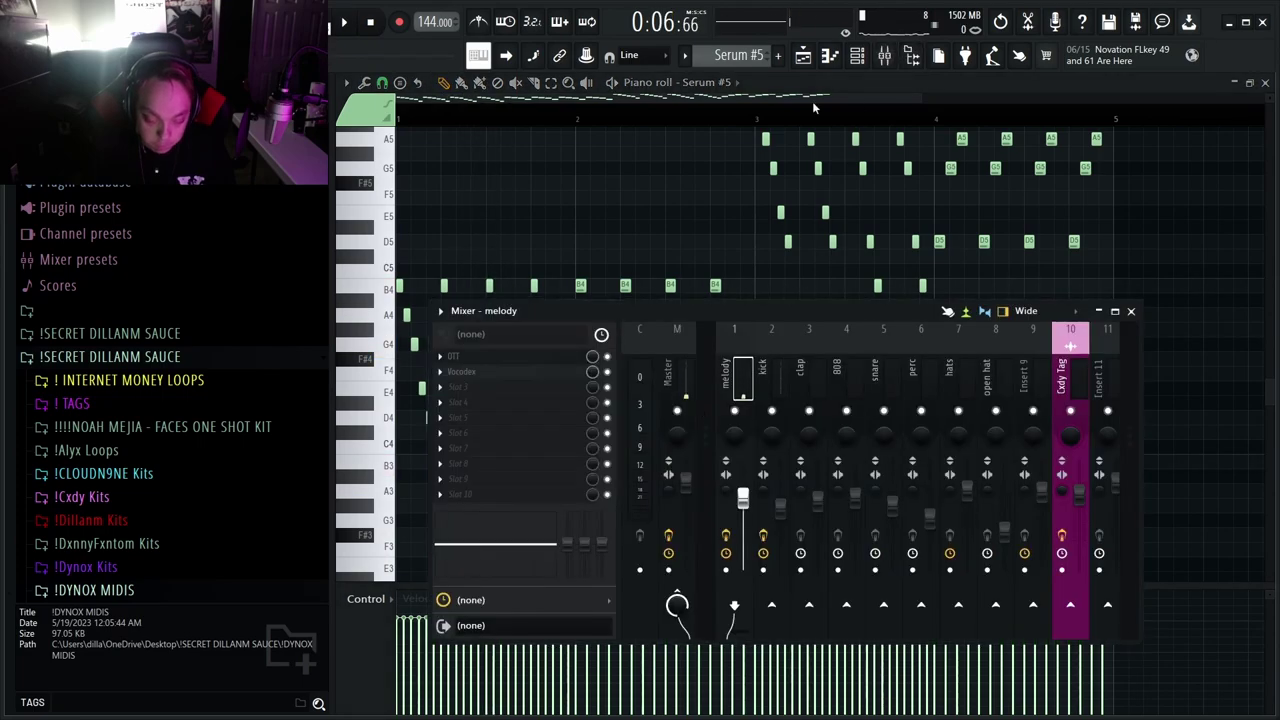
click(857, 55)
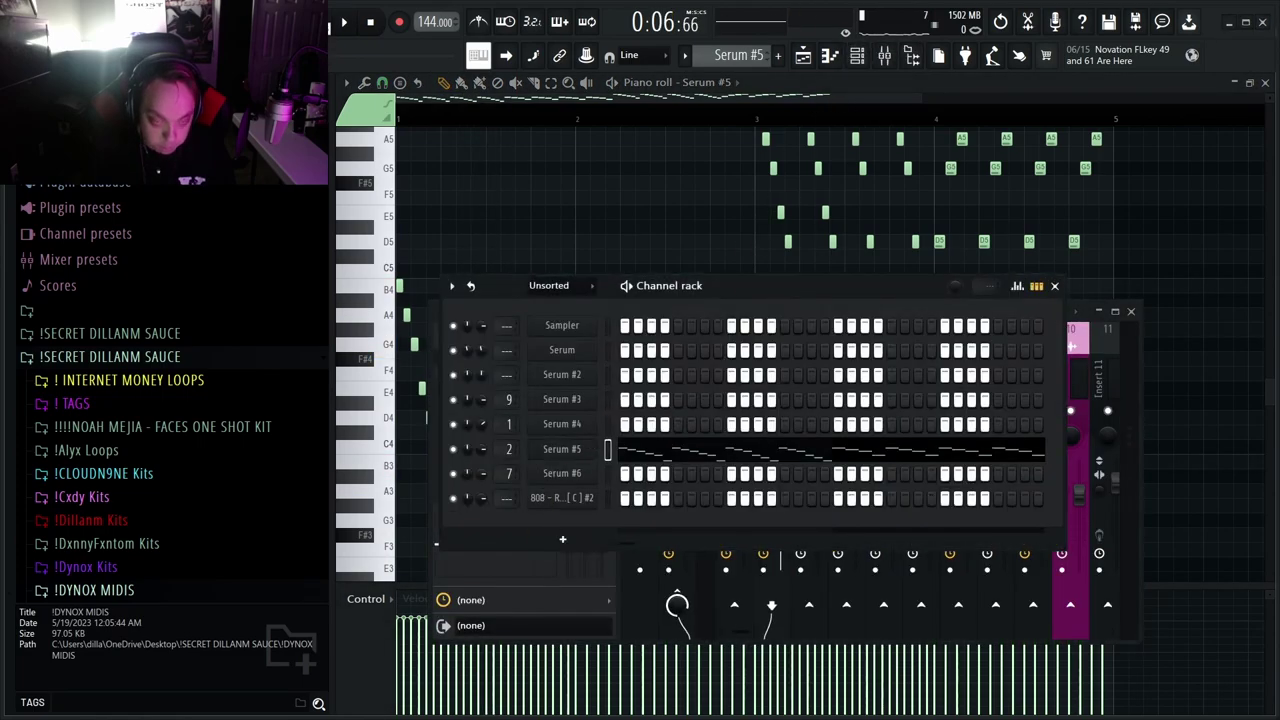
click(562, 449)
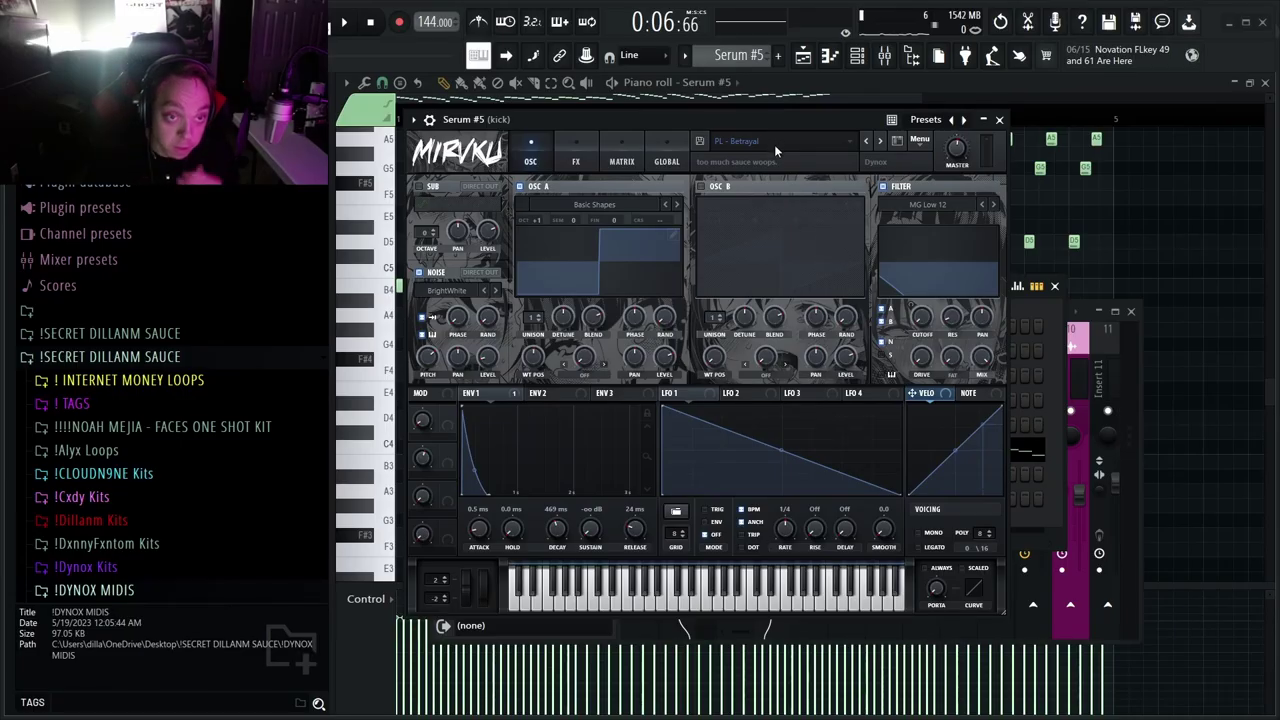
click(999, 119)
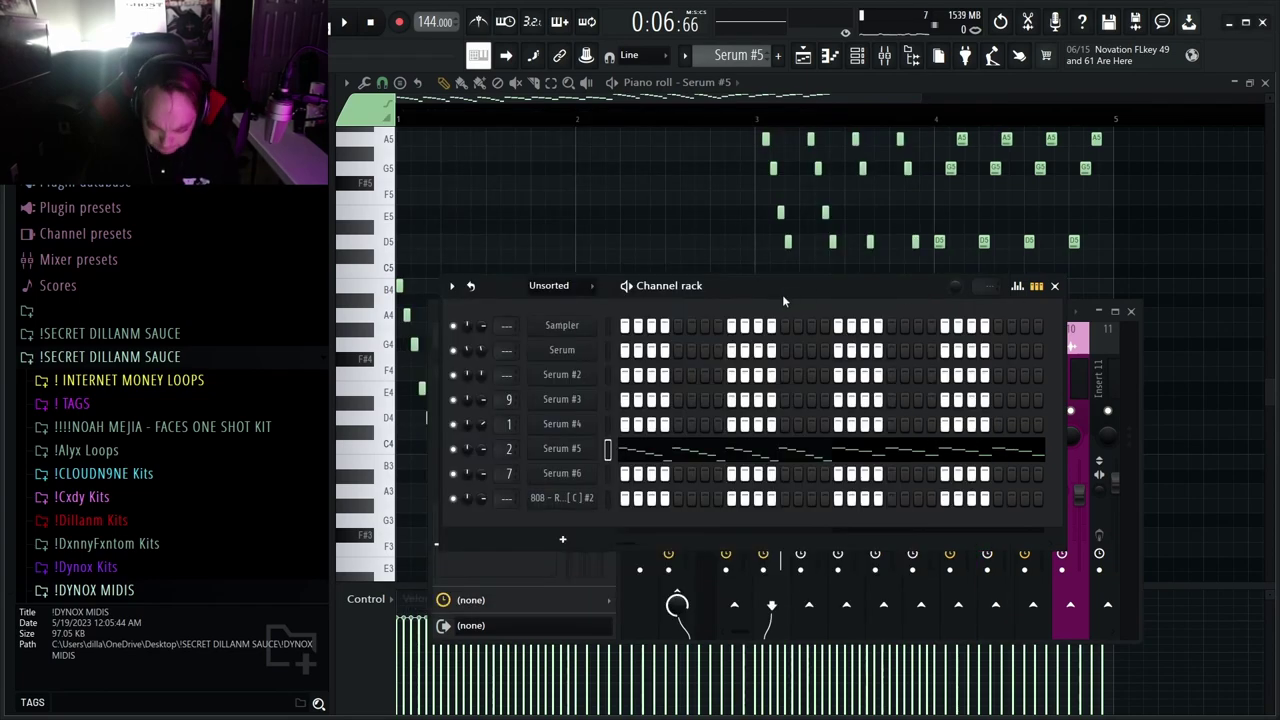
click(1054, 287)
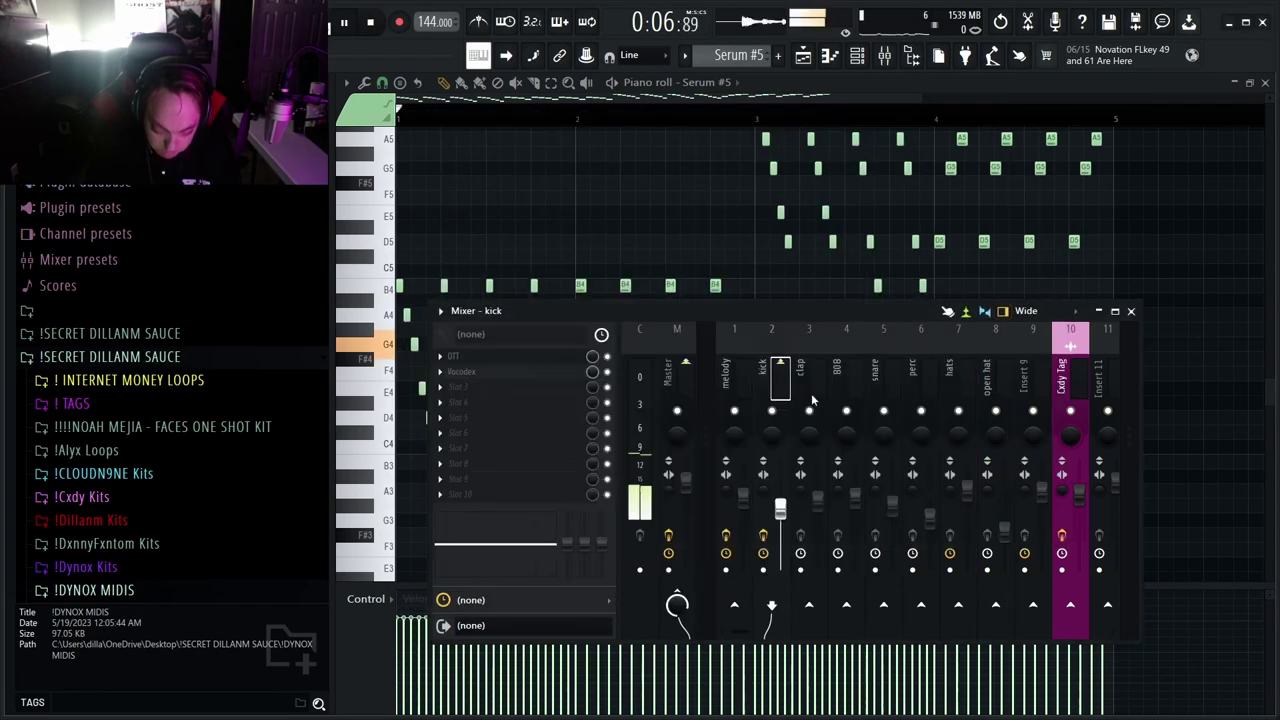
Compare Serum #5 with and without OTT and Vocodex on the kick mixer track
key(space)
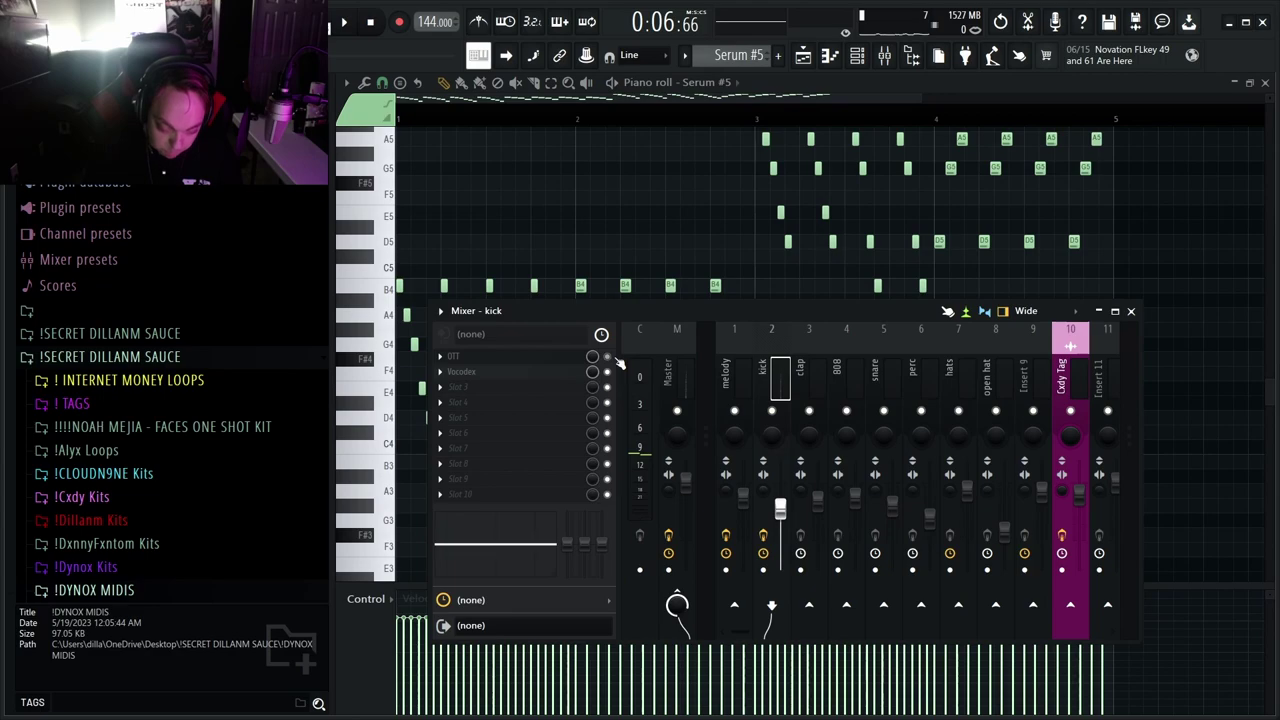
key(space)
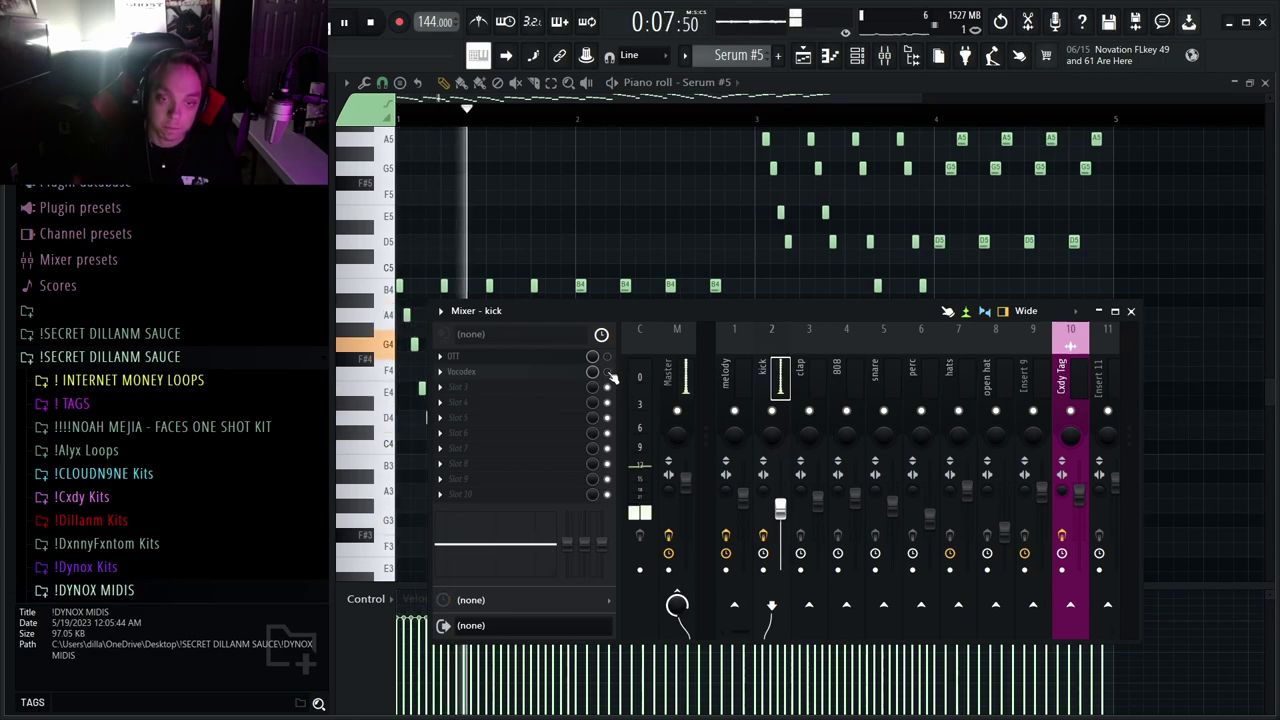
key(space)
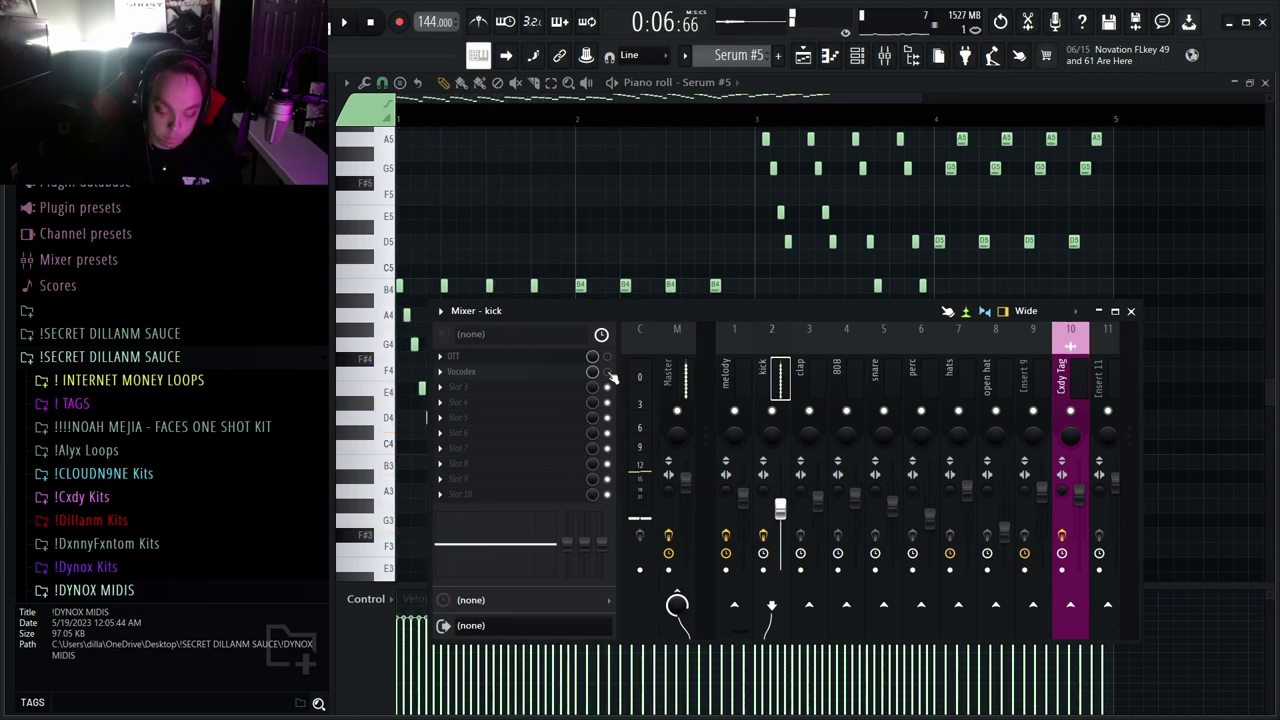
key(space)
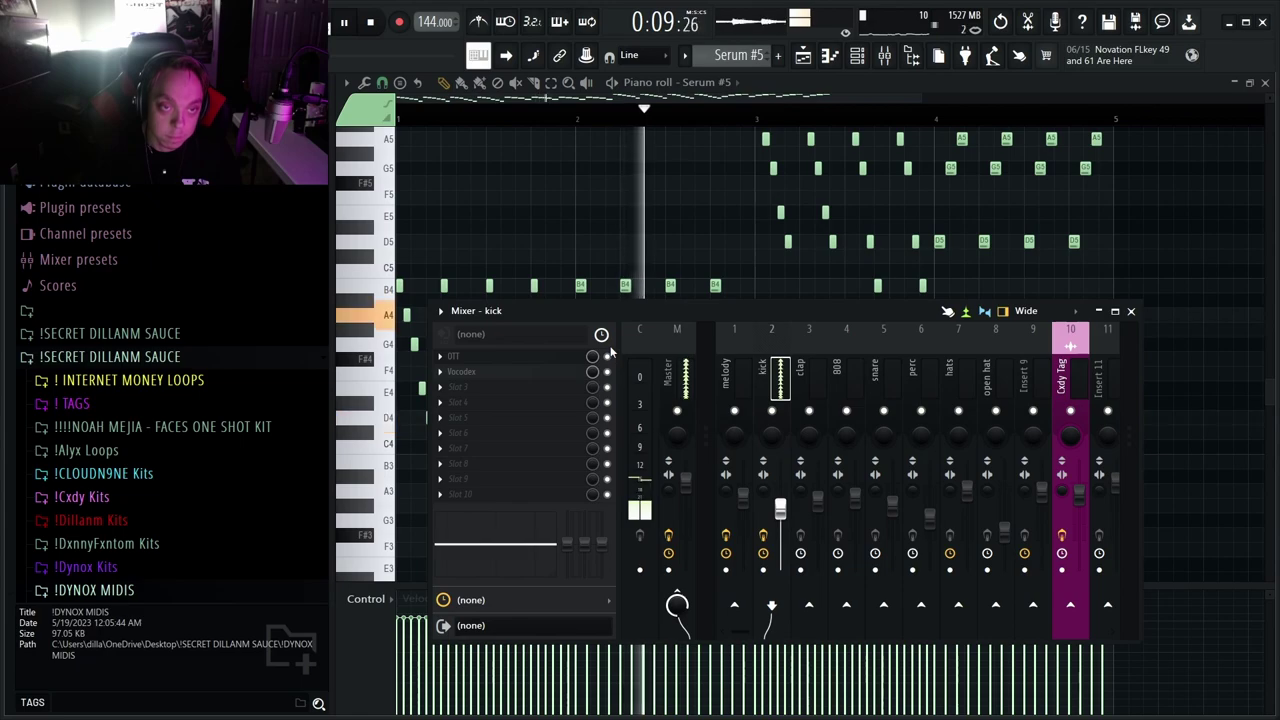
Close the mixer, view the whole Serum #5 pattern during playback, and stop and close the piano roll
click(1131, 311)
scroll(1000, 380, up, 3)
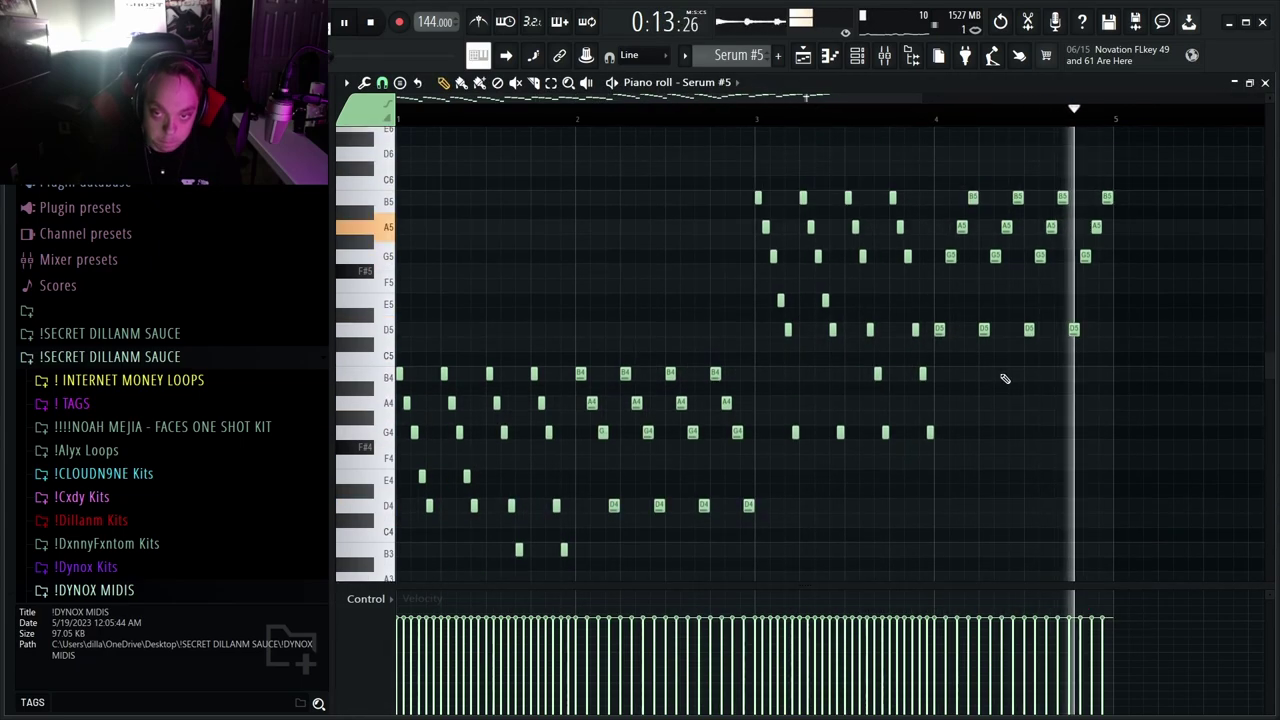
key(space)
scroll(912, 253, down, 2)
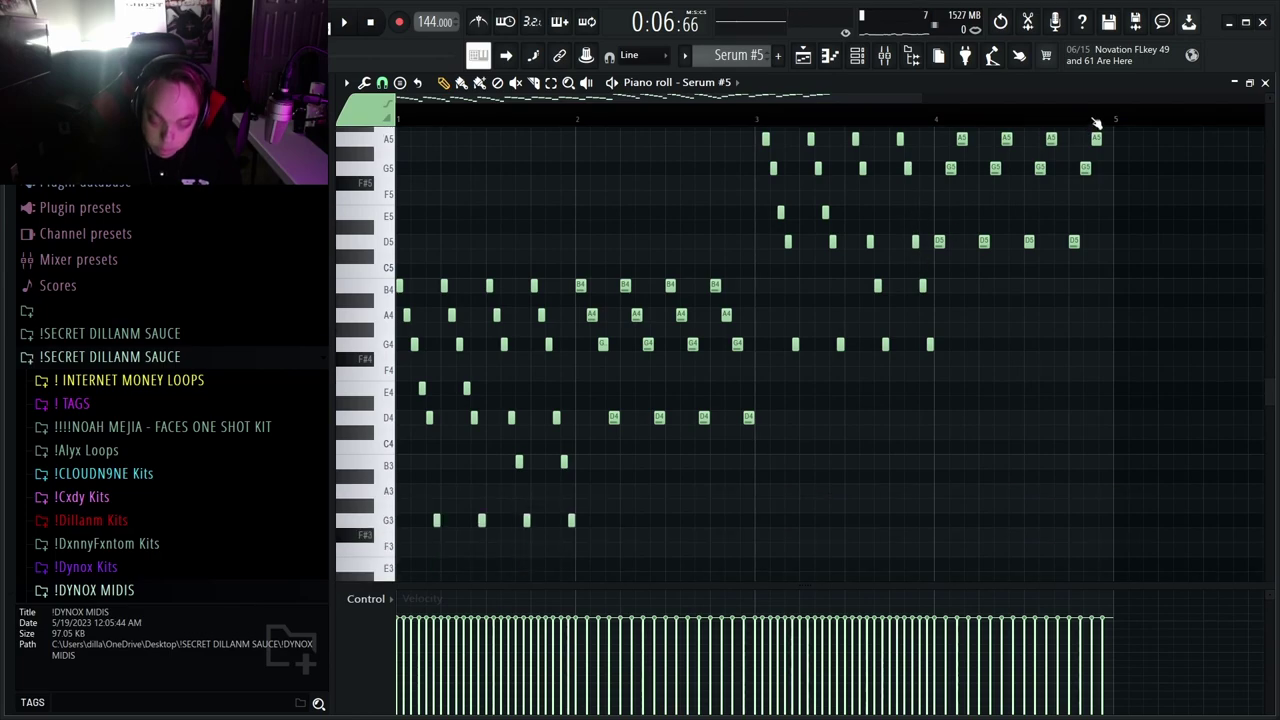
click(1265, 83)
Add Tracks 1, 2 and 3 to the soloed Track 4 and play the four melody layers together from bar 5
scroll(640, 326, down, 6)
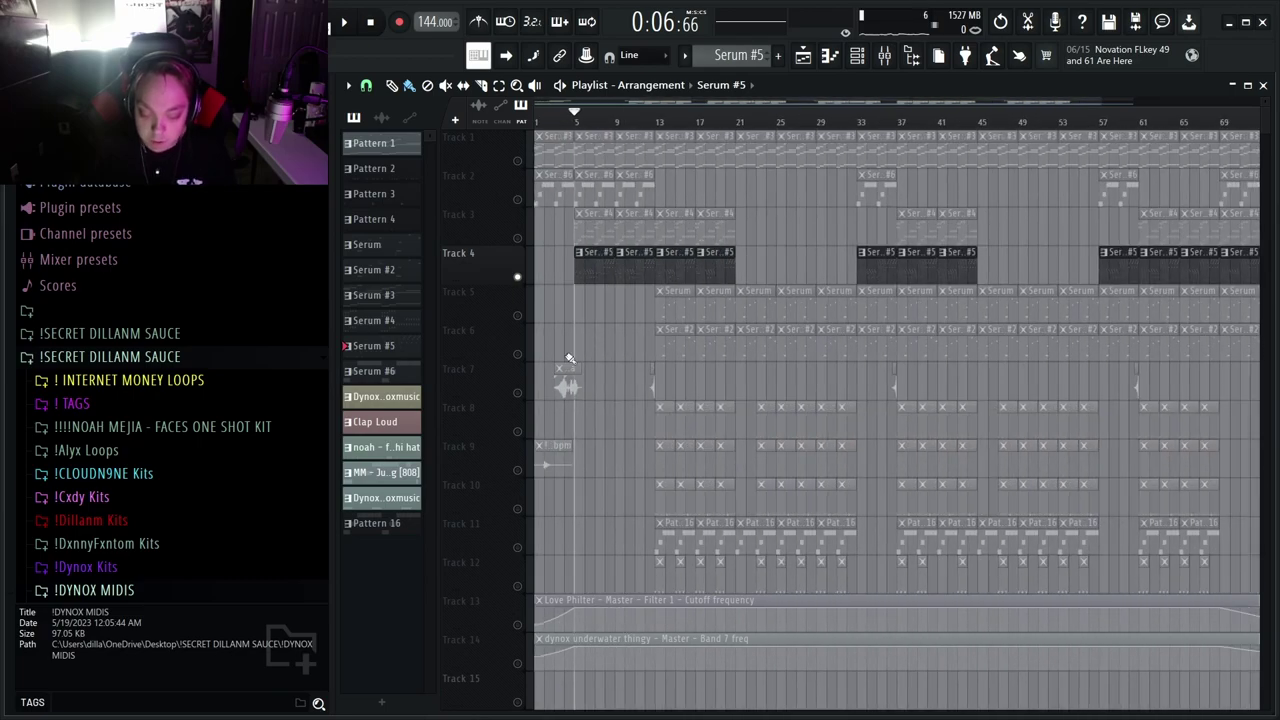
scroll(555, 350, up, 4)
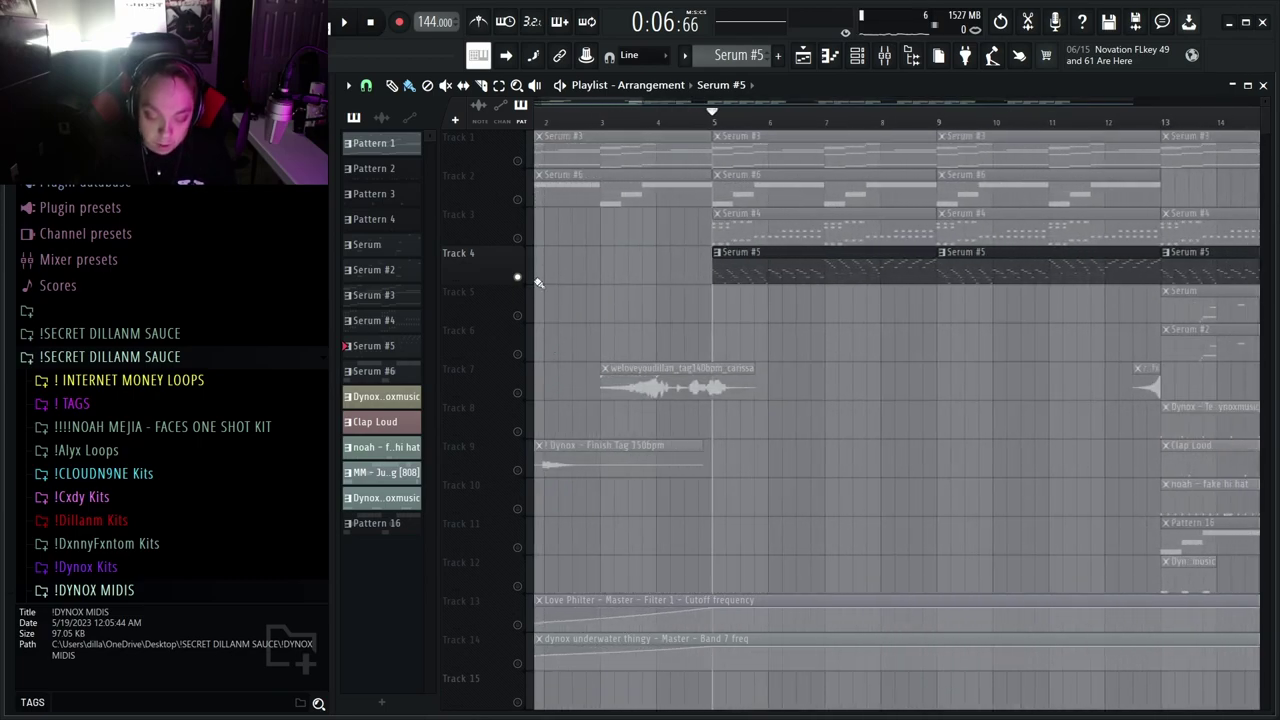
click(517, 237)
click(517, 198)
click(517, 160)
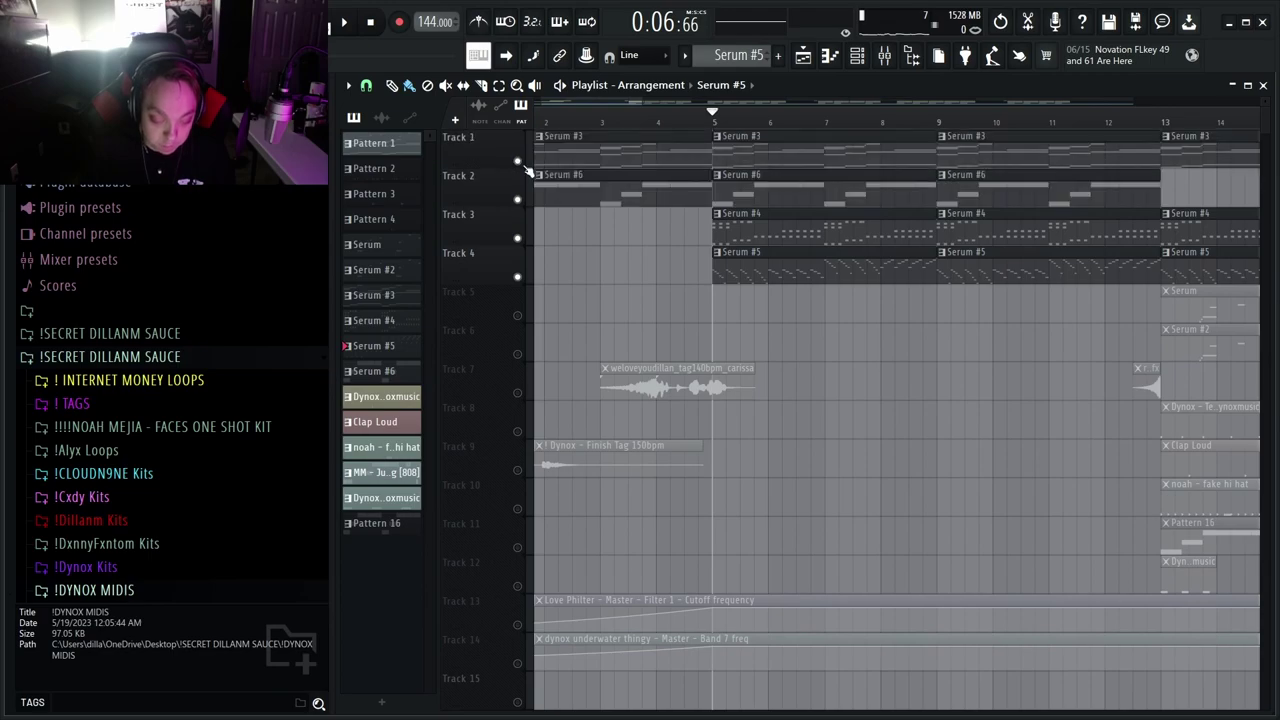
key(space)
Solo Track 5 and view the whole Serum pattern's notes during playback from bar 13
scroll(771, 277, down, 2)
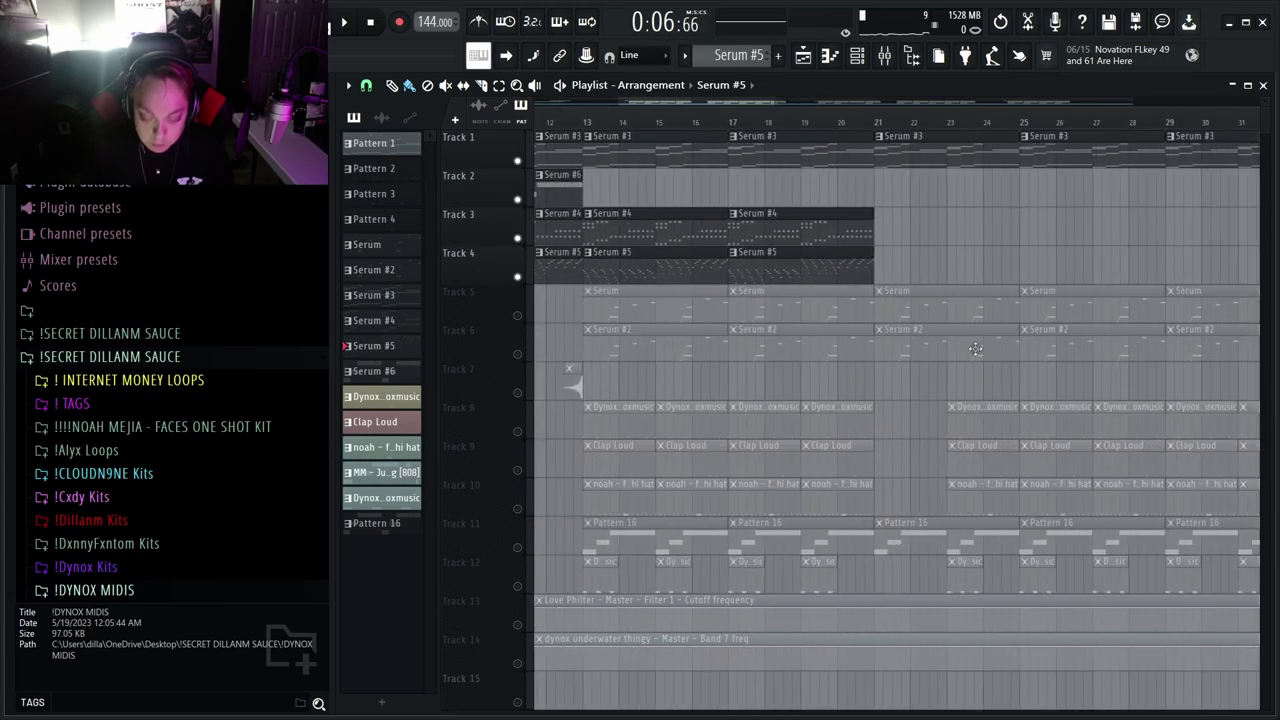
ctrl+click(517, 315)
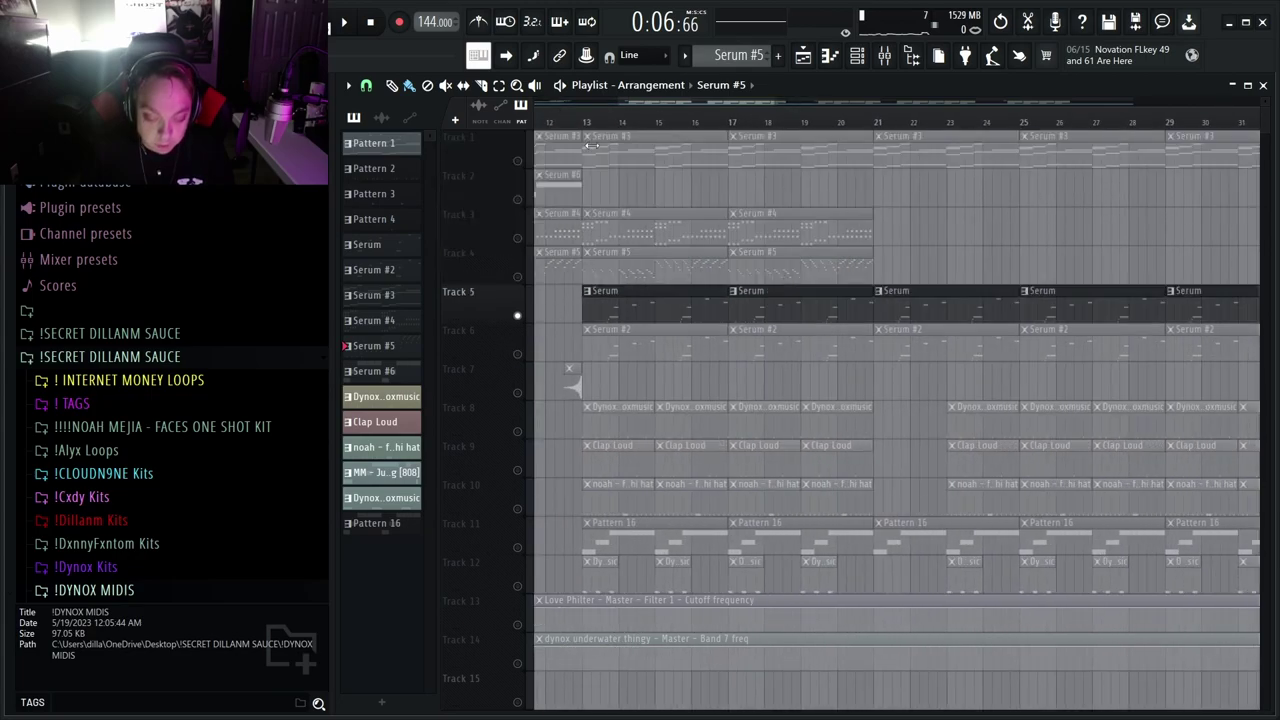
double_click(662, 301)
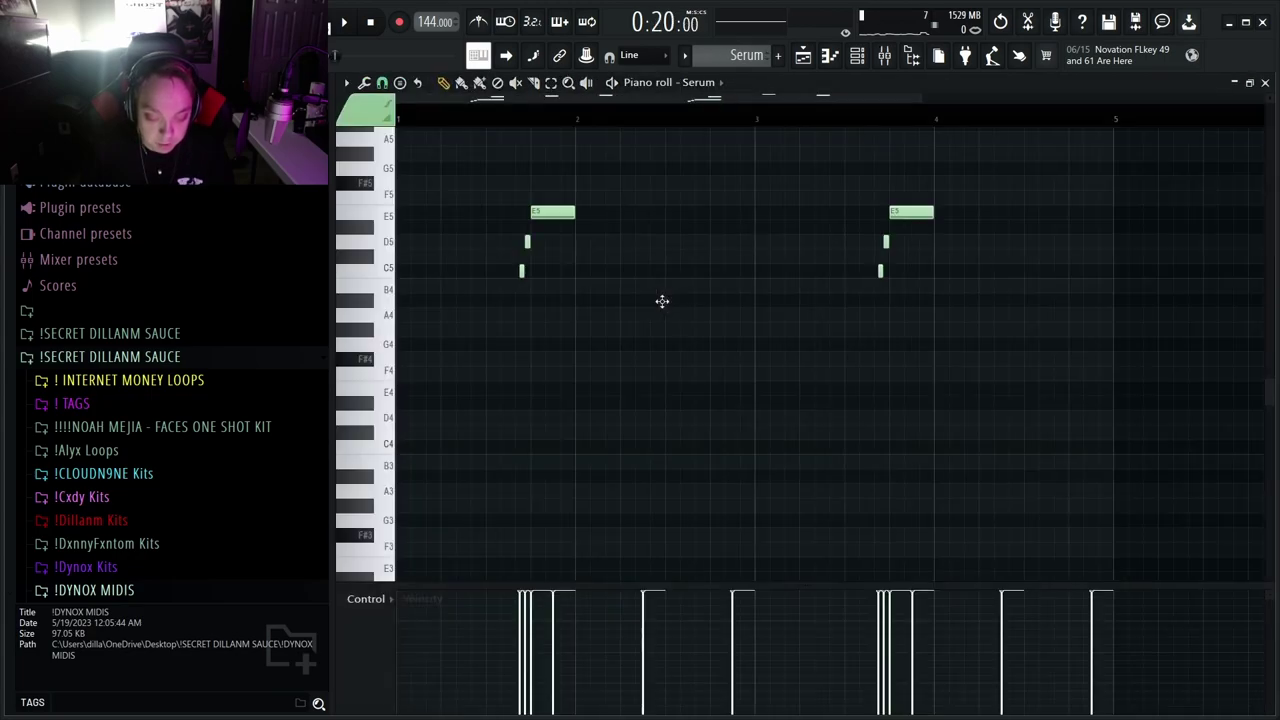
scroll(471, 306, down, 2)
scroll(483, 331, up, 6)
scroll(480, 343, up, 1)
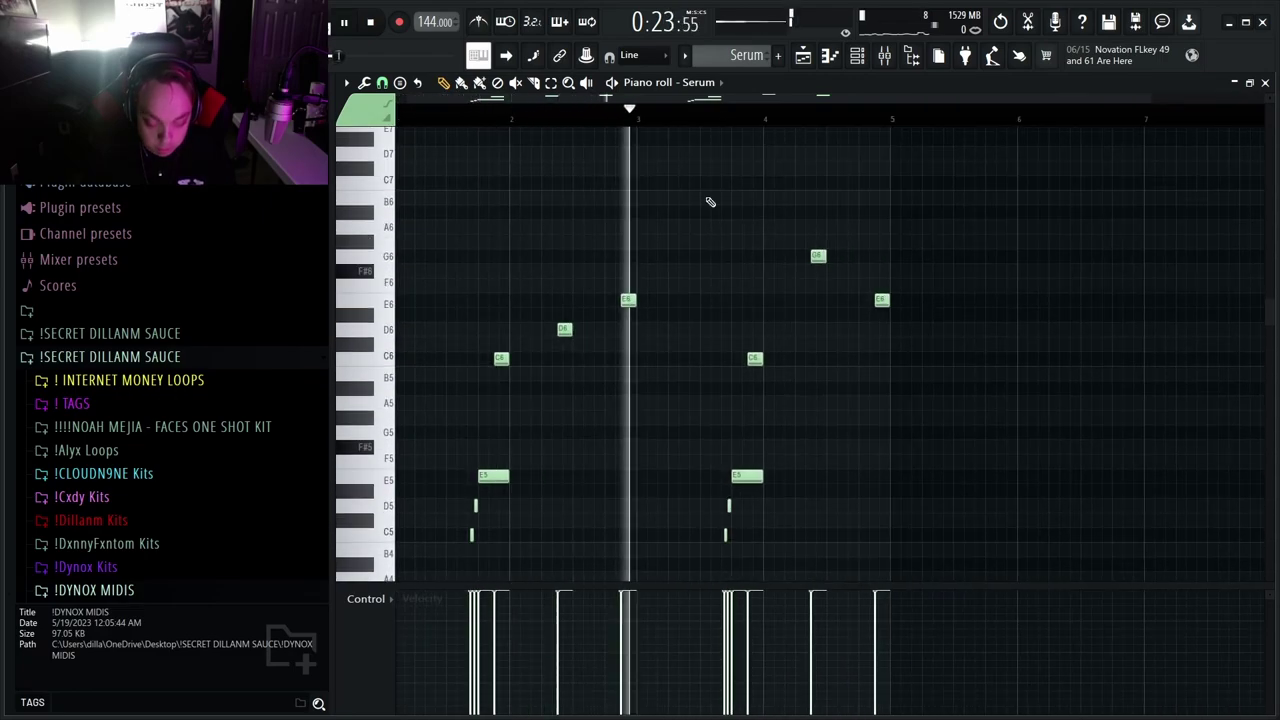
Check the preset loaded in the Serum instrument, close the instrument and channel rack, and return to the playlist
click(857, 55)
key(space)
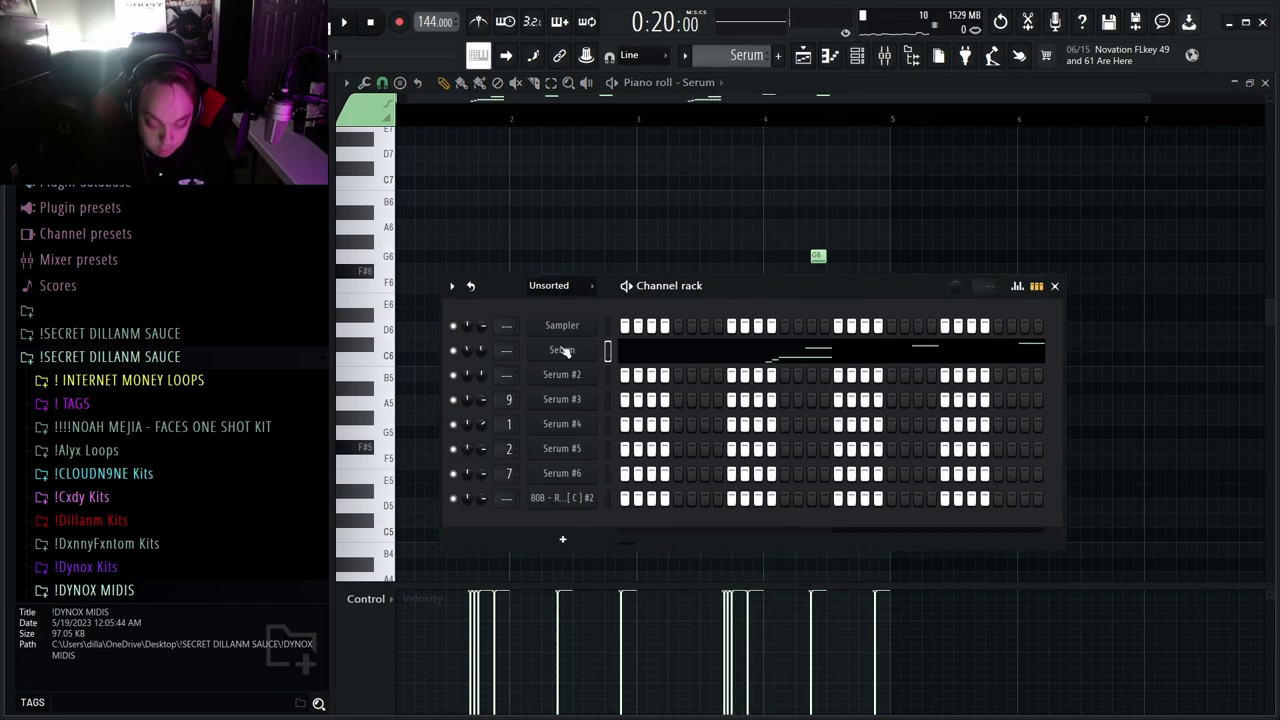
drag(935, 2, 885, 168)
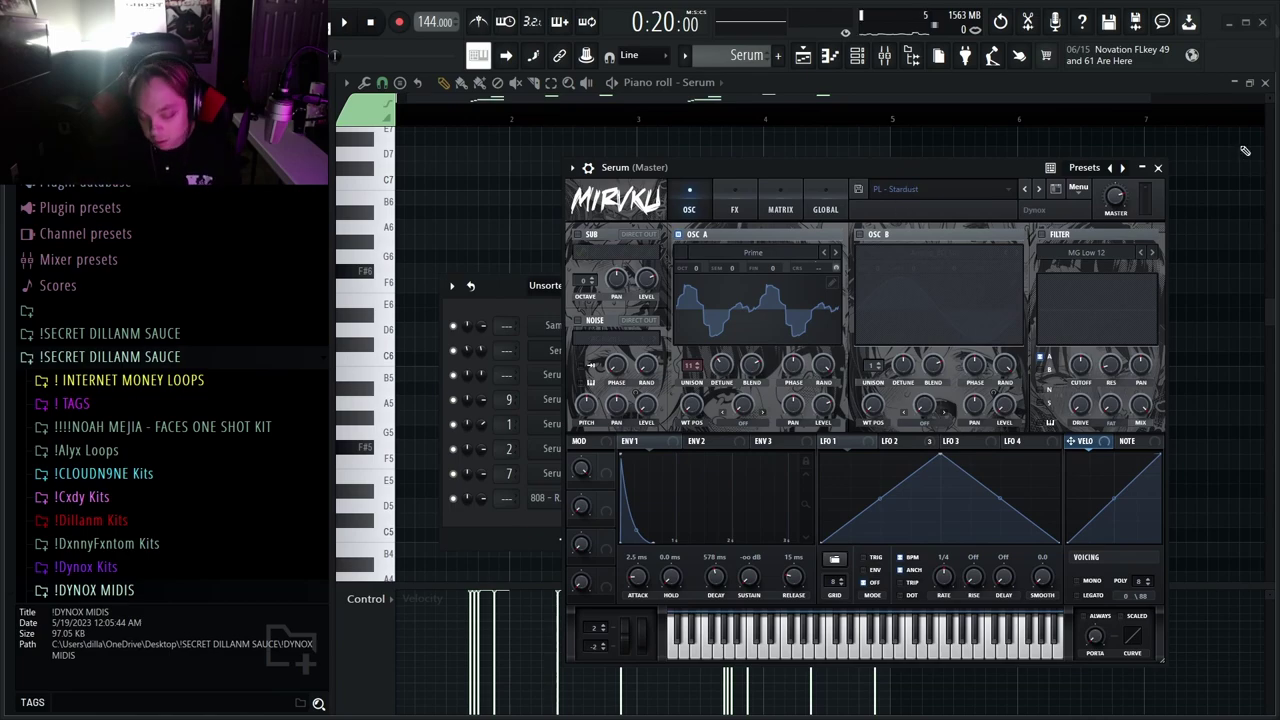
click(1157, 167)
key(space)
click(1057, 286)
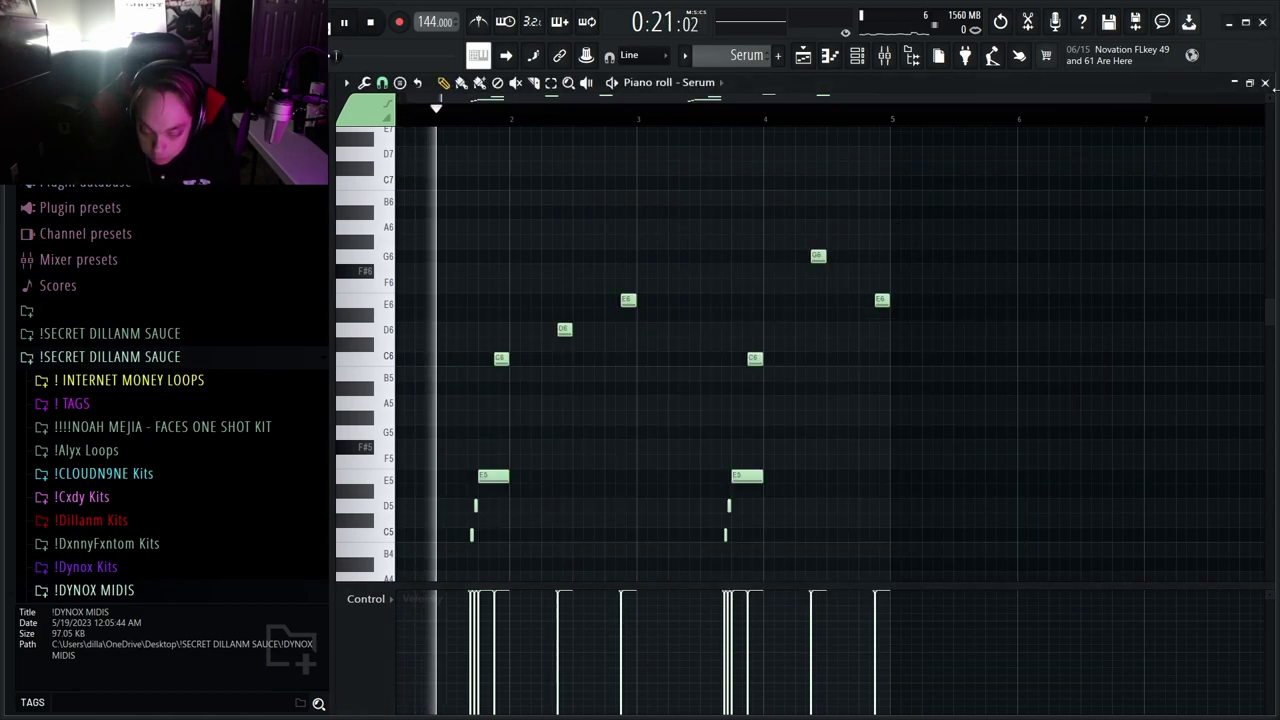
key(F5)
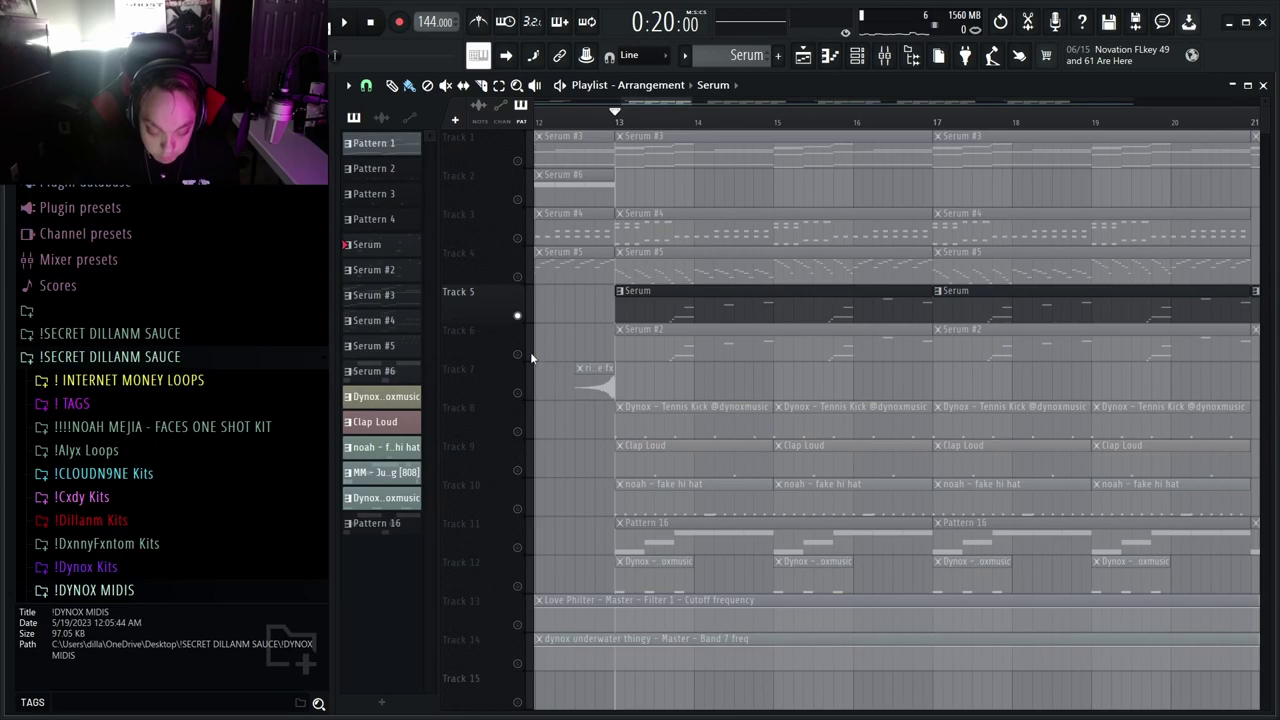
Play the Serum #2 pattern on Track 6 with its notes open, check its instrument's preset, and close the channel rack
click(729, 351)
key(space)
double_click(729, 351)
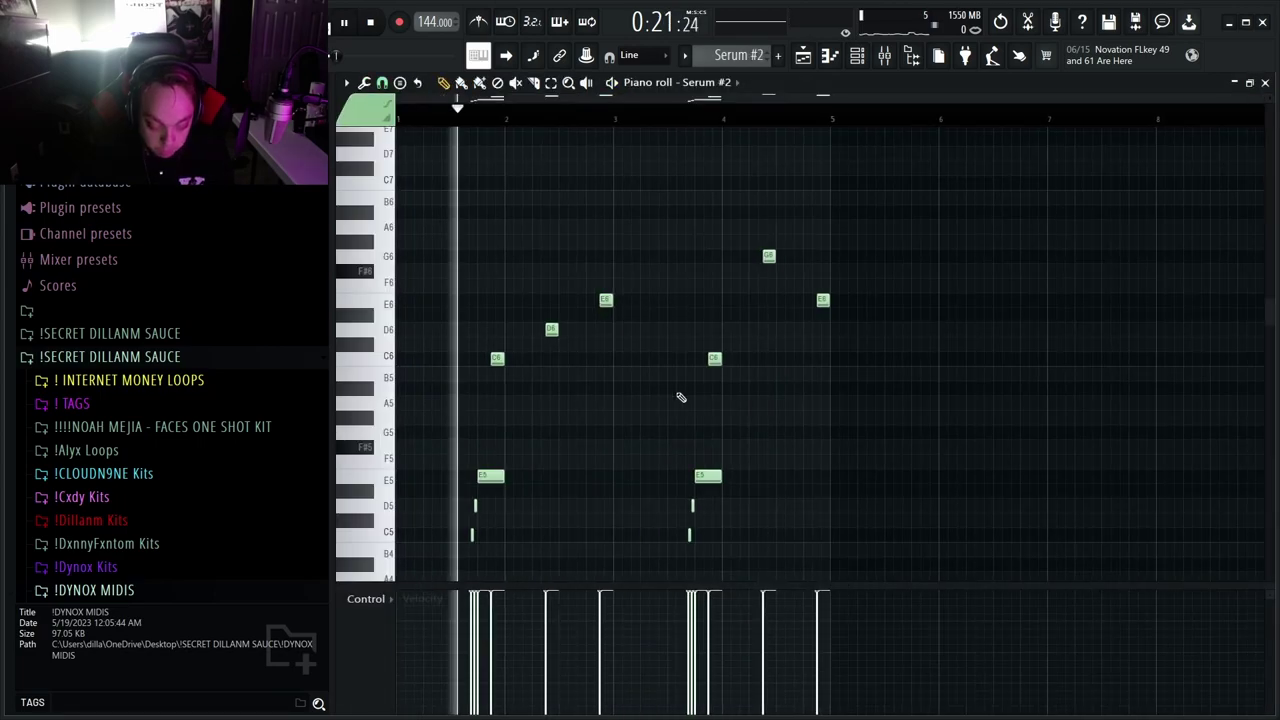
key(F6)
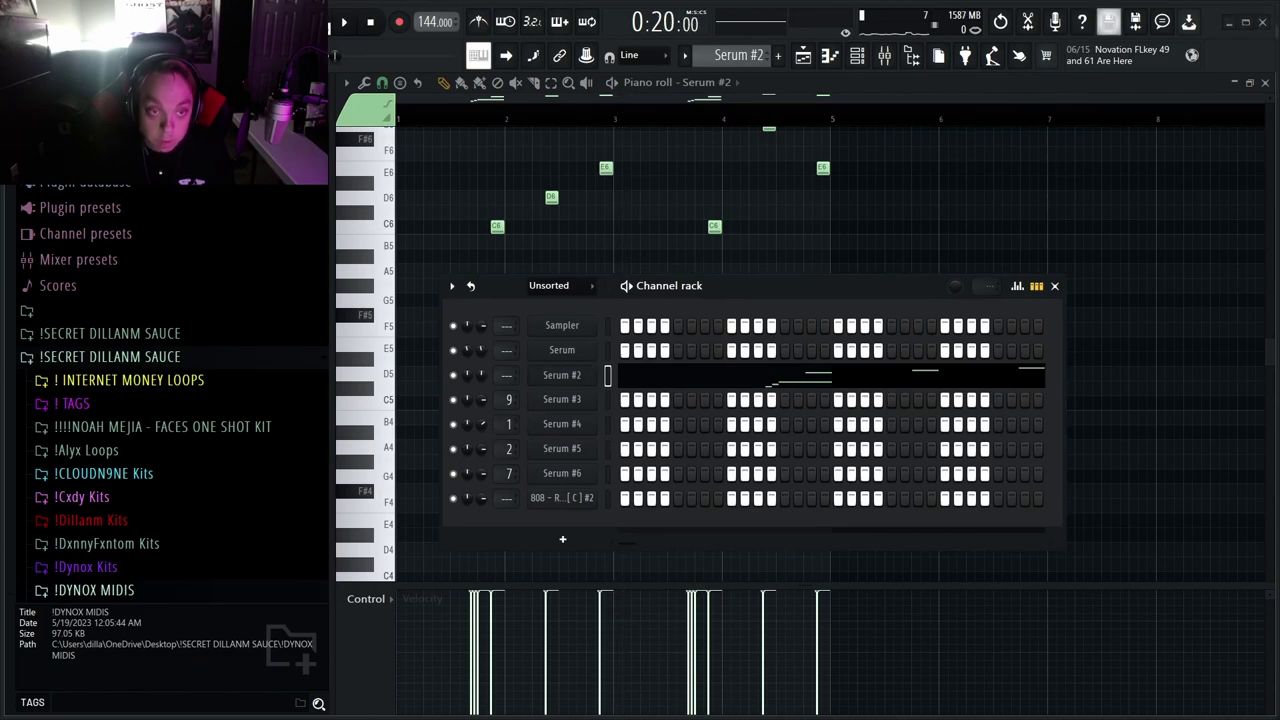
drag(910, 1, 978, 125)
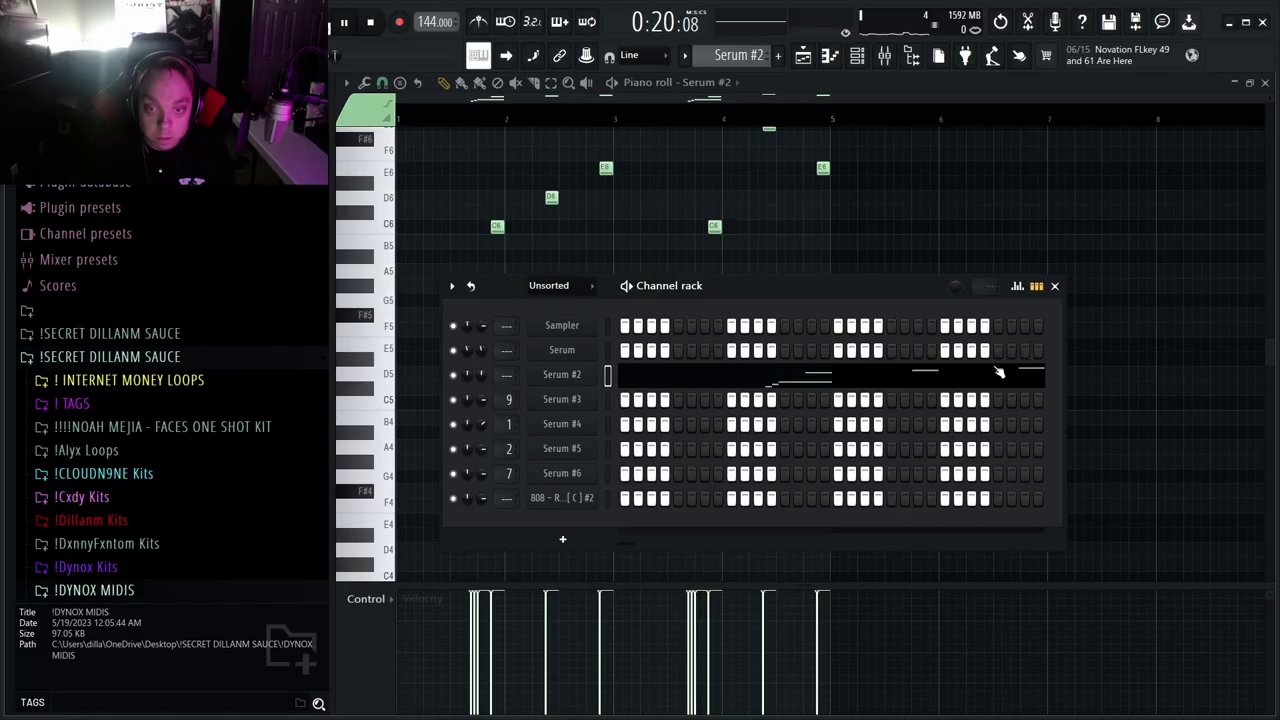
click(1055, 287)
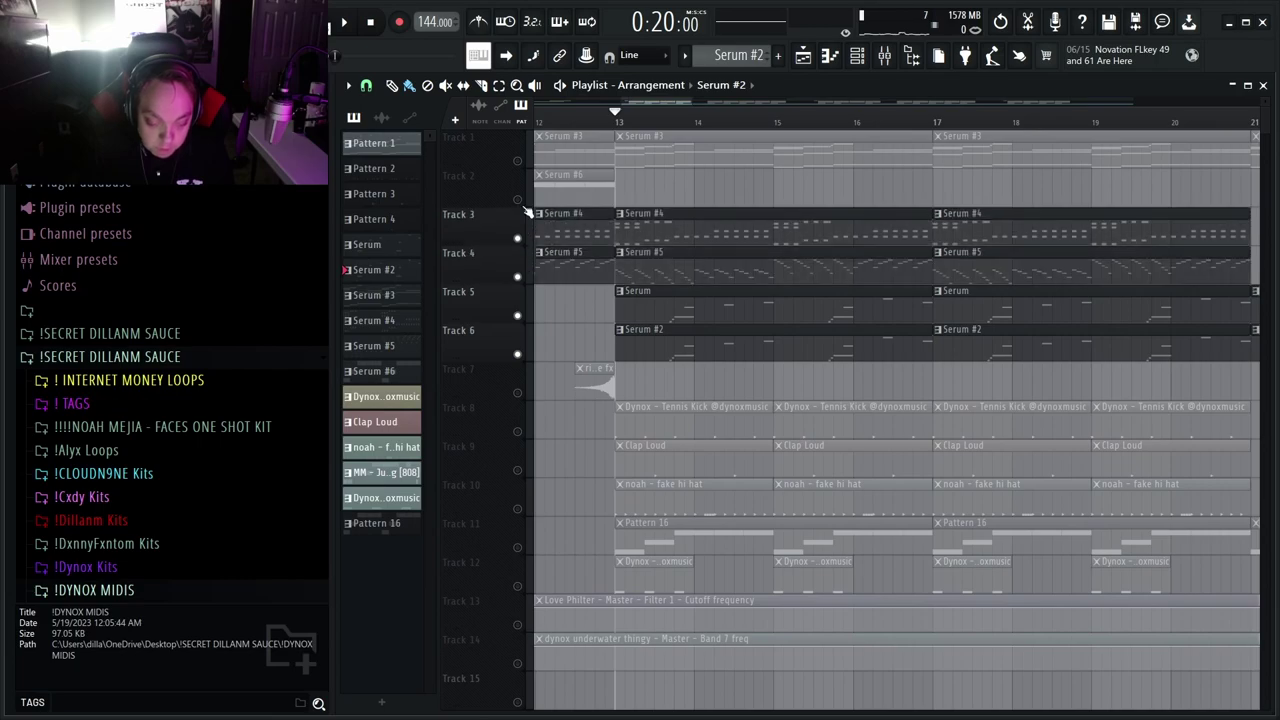
Solo Tracks 1 to 6 together and play the six melody layers from bar 13
click(519, 158)
key(space)
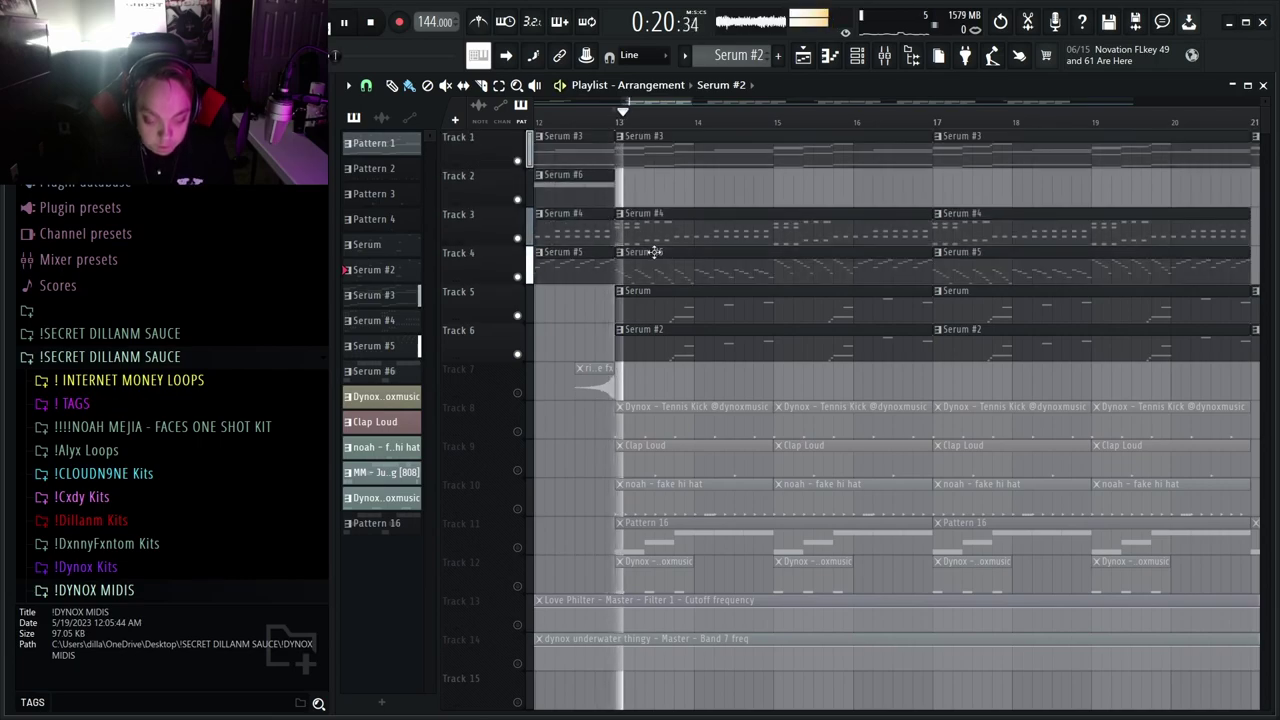
scroll(645, 270, down, 2)
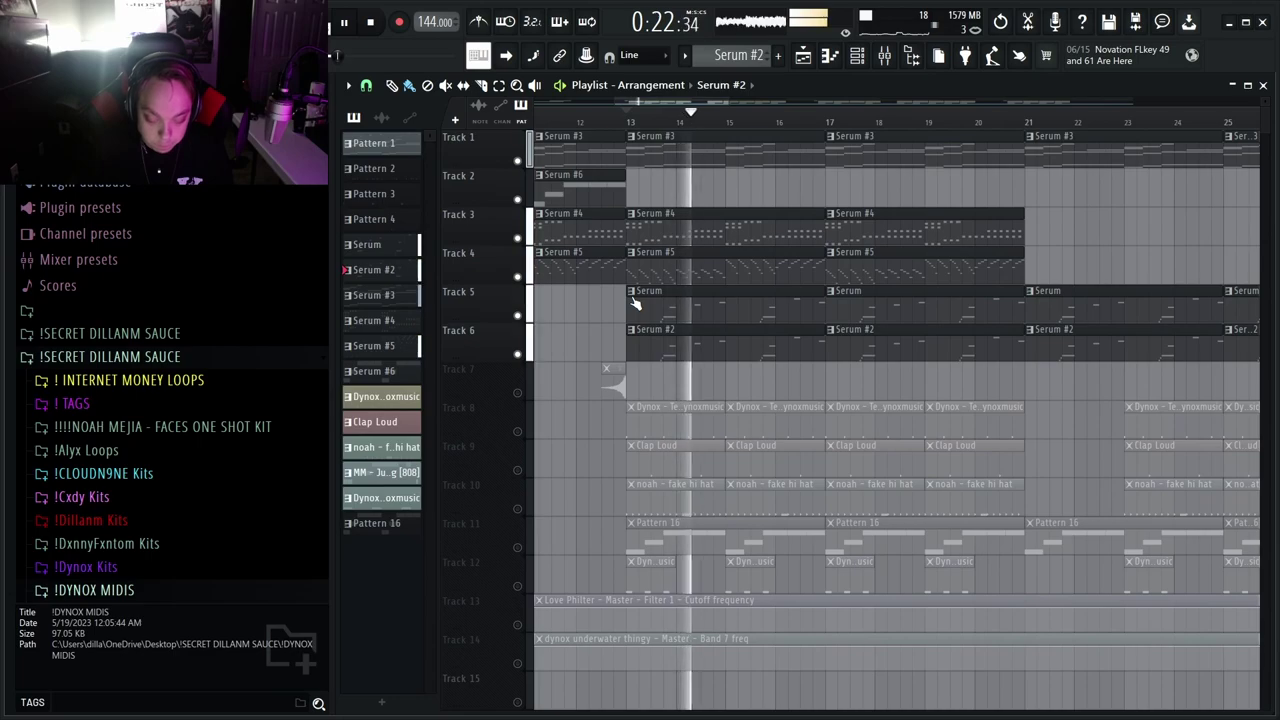
scroll(631, 300, down, 2)
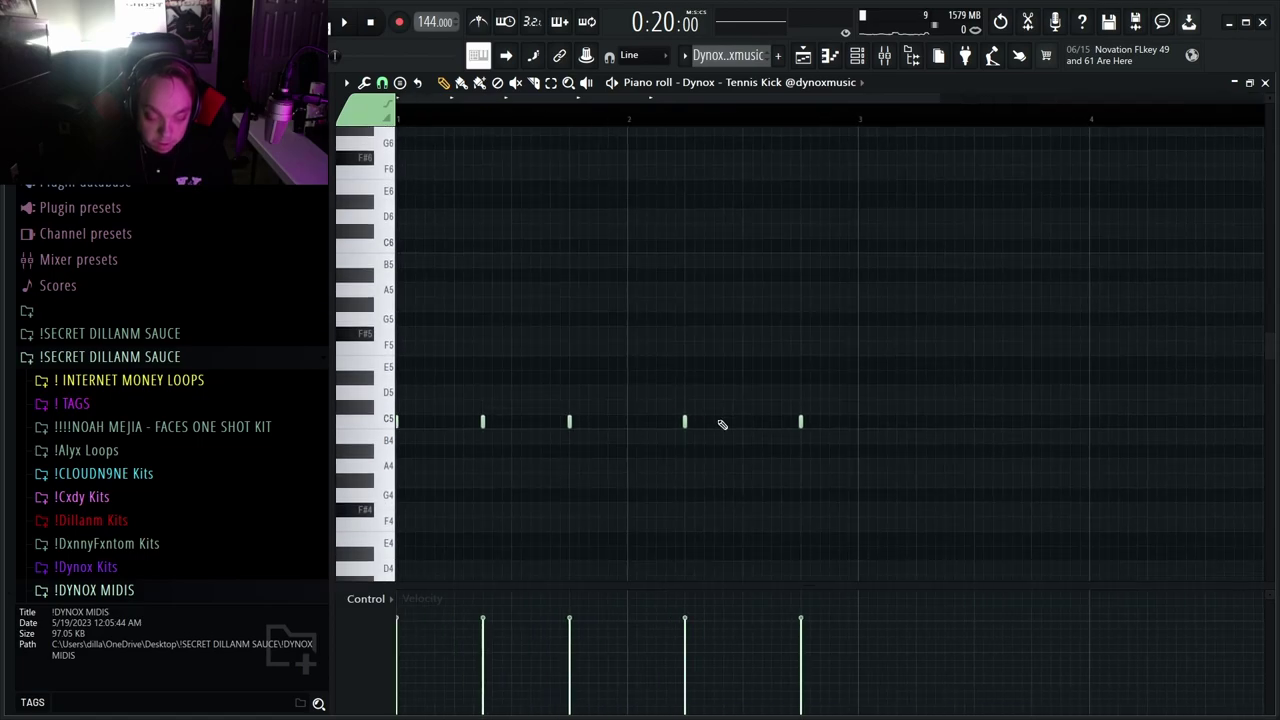
Look through the Serum presets of Andromeda Serum Bank by Dynox inside the !Dynox Kits folder, and collapse the folder
scroll(256, 553, down, 3)
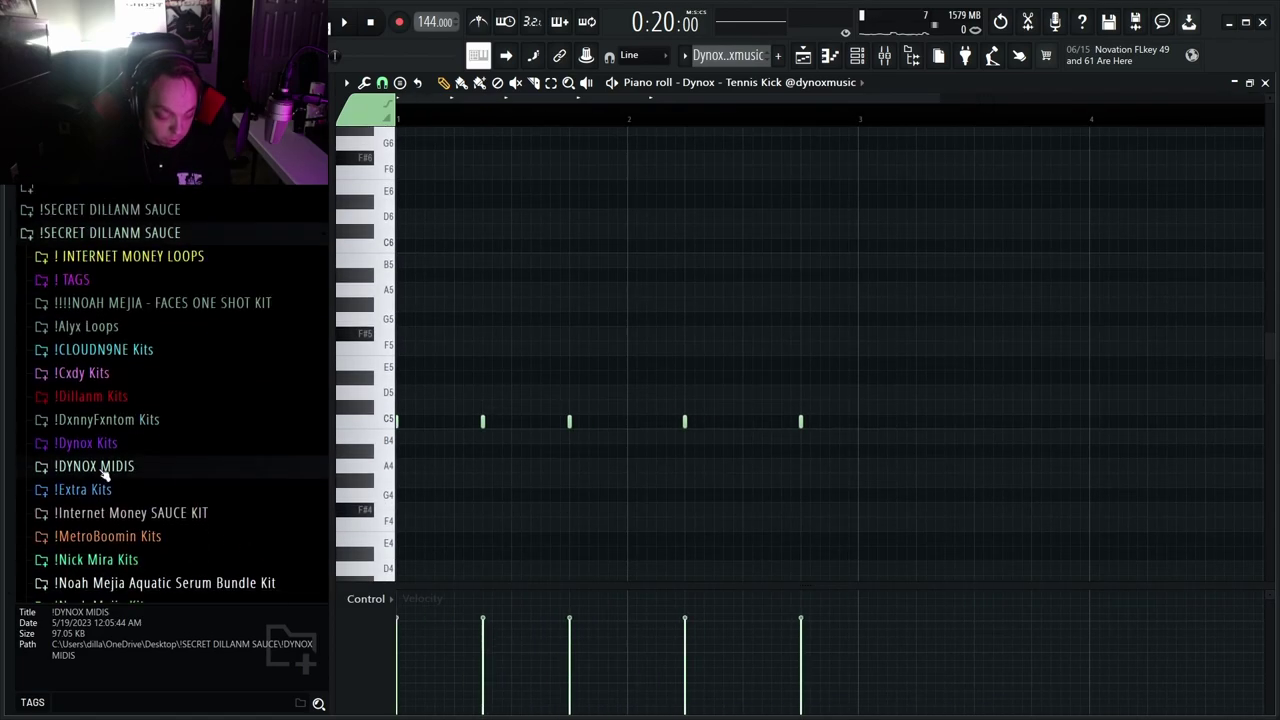
click(100, 446)
click(186, 465)
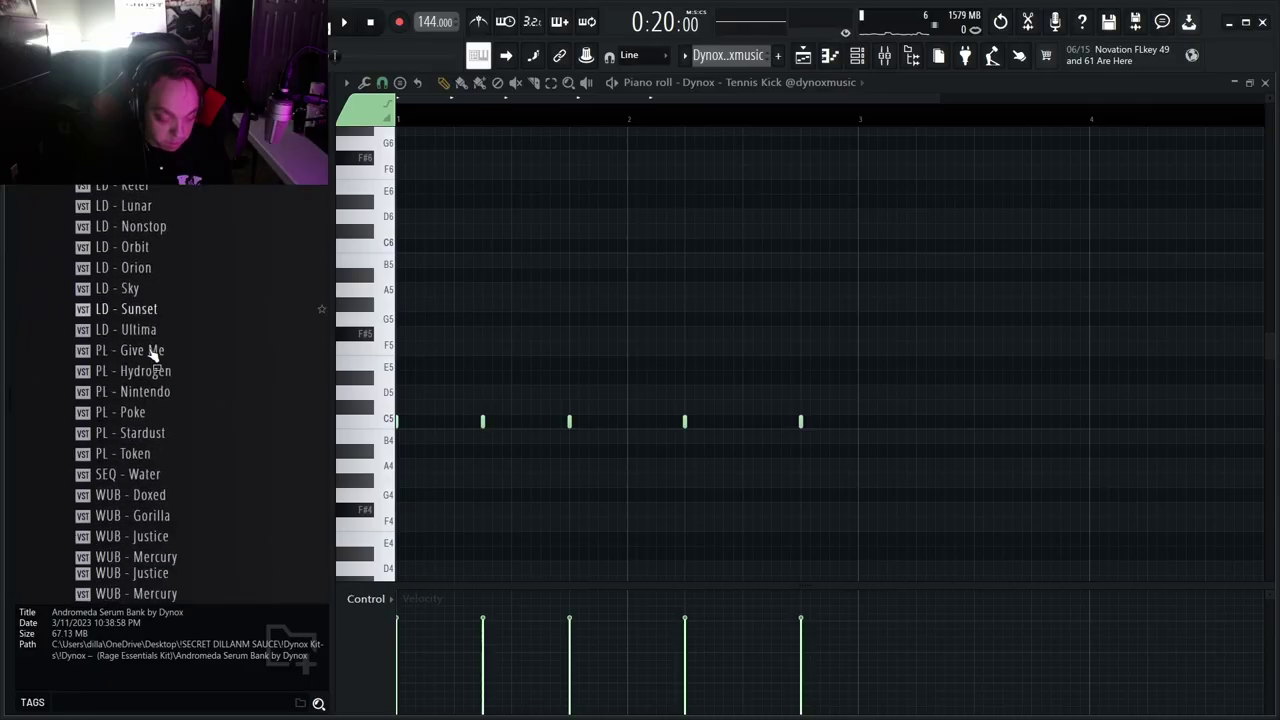
scroll(150, 352, up, 8)
scroll(170, 420, down, 8)
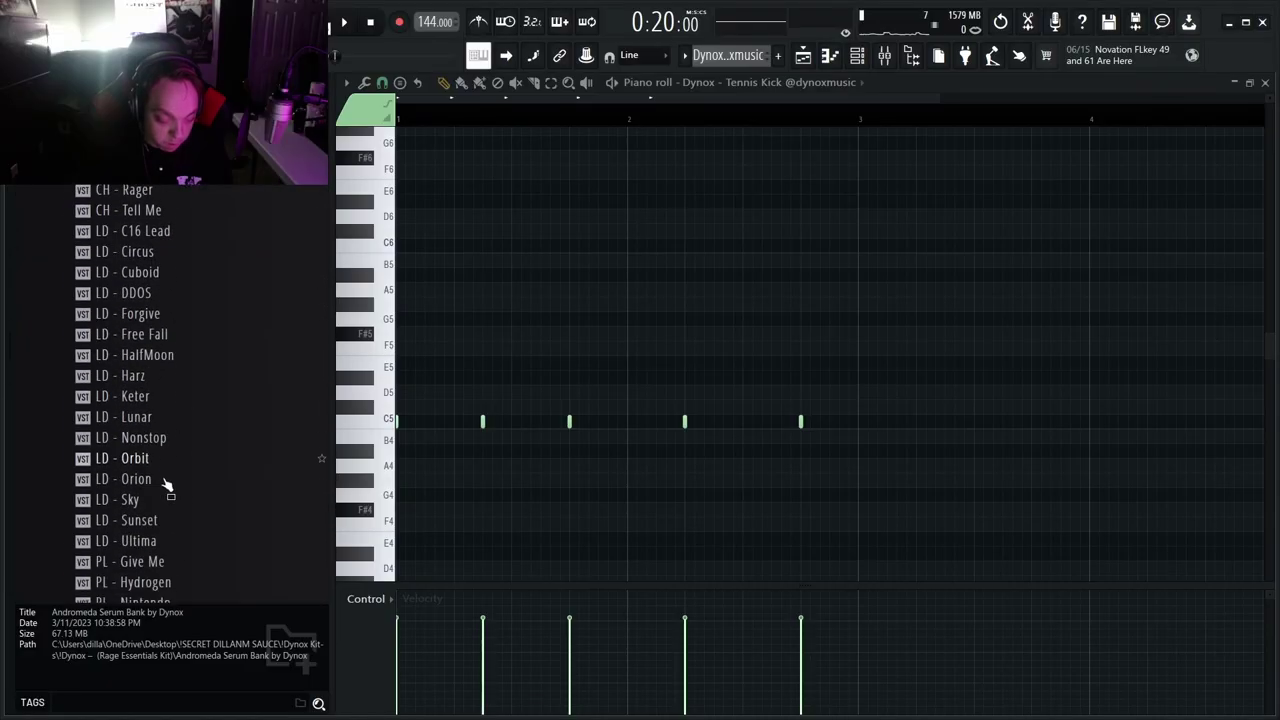
scroll(177, 434, up, 12)
click(197, 416)
scroll(203, 428, up, 3)
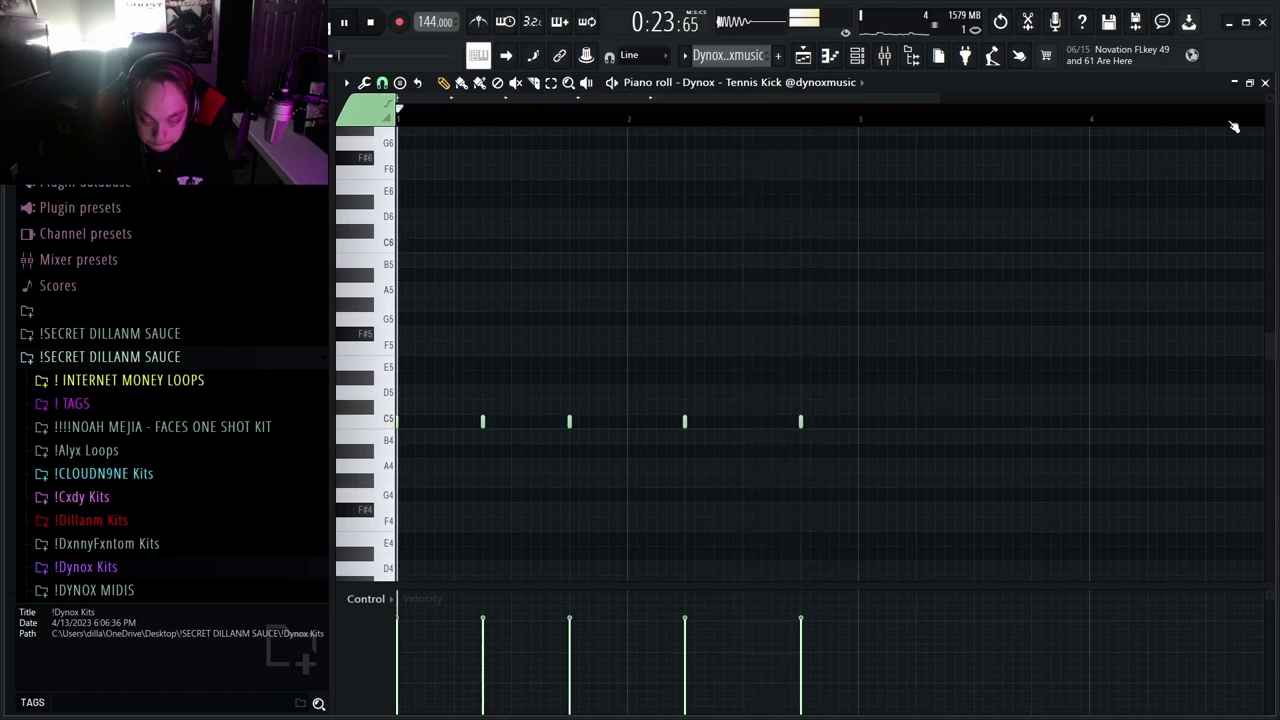
Stop and close the Tennis Kick pattern, solo Track 9, and play the Clap Loud pattern with its notes open
key(space)
click(1265, 83)
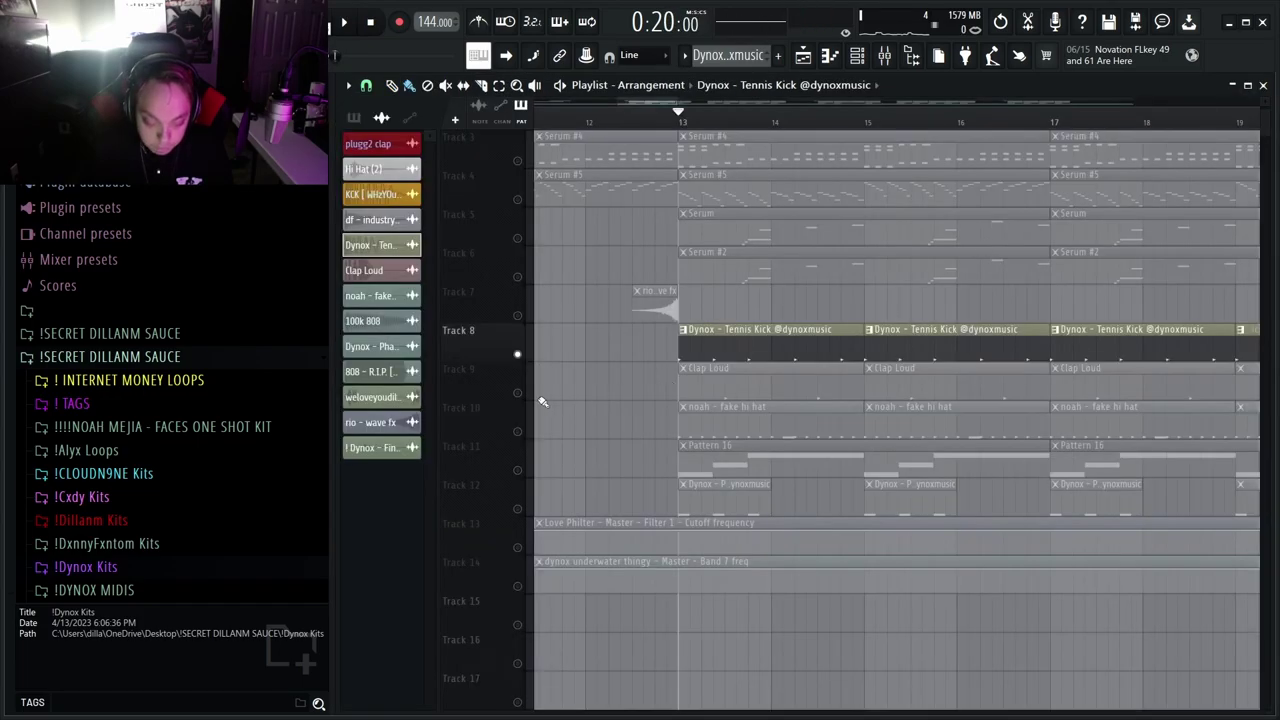
click(522, 391)
double_click(810, 385)
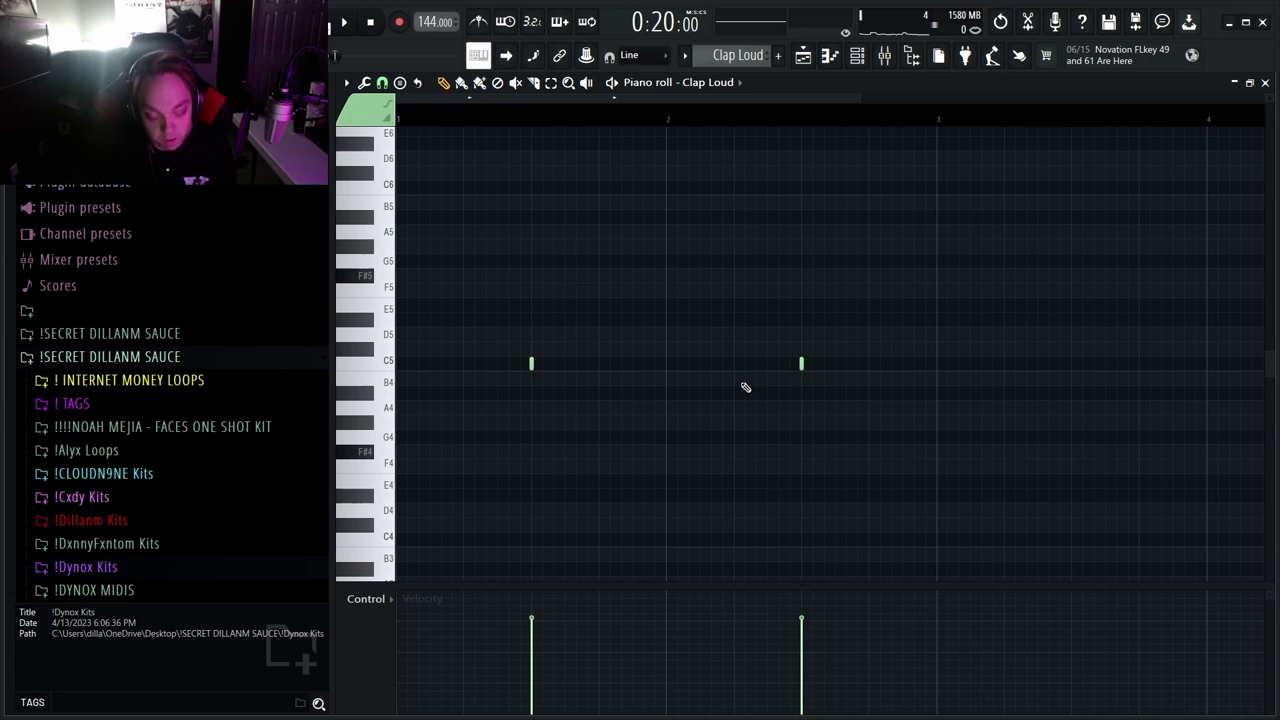
key(space)
scroll(631, 391, down, 3)
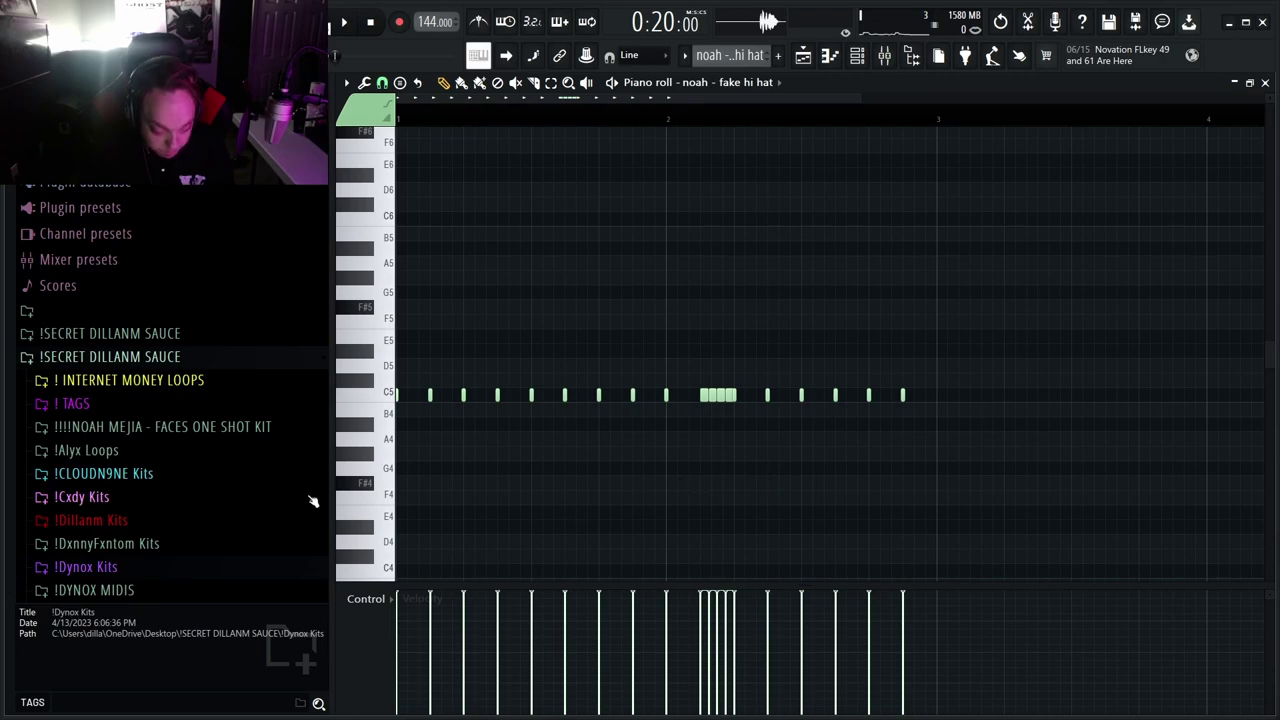
Find and preview the "noah - fake hi hat" sample in the Possessions [Stash Kit] Hi Hat folder, and collapse the kits folder
scroll(260, 500, down, 4)
click(137, 486)
scroll(171, 486, down, 4)
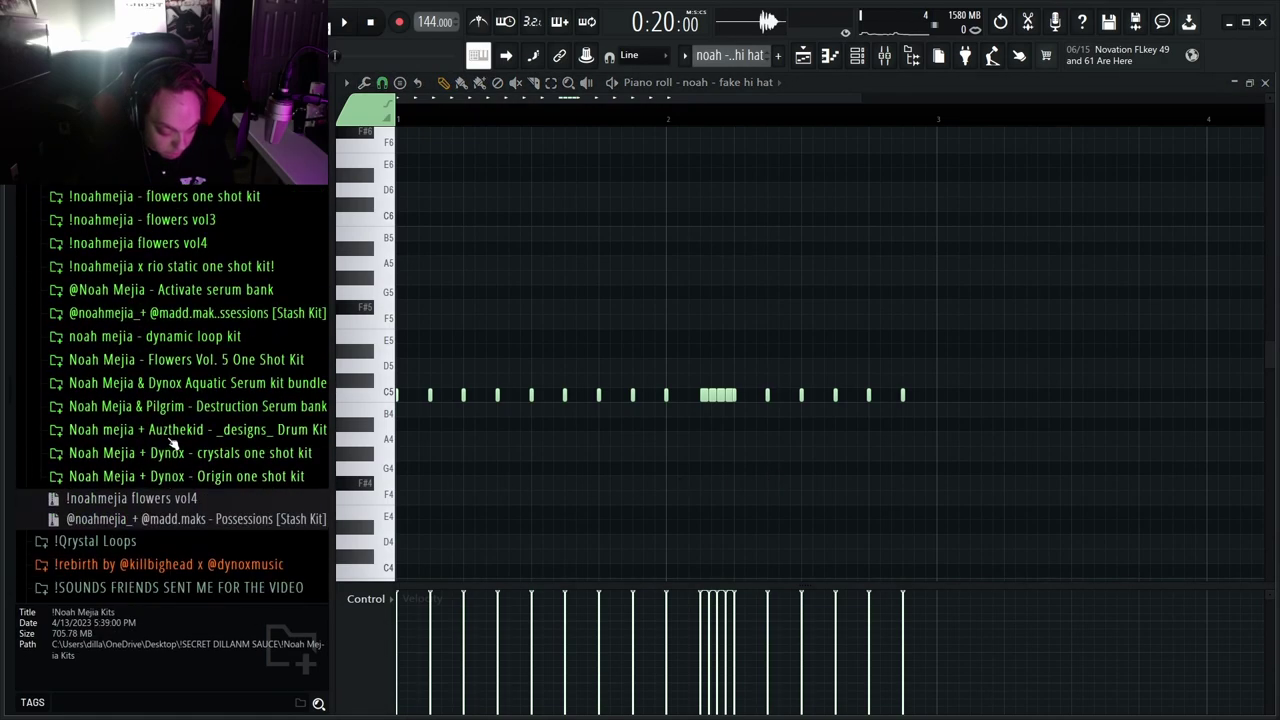
scroll(173, 444, up, 2)
scroll(162, 508, down, 2)
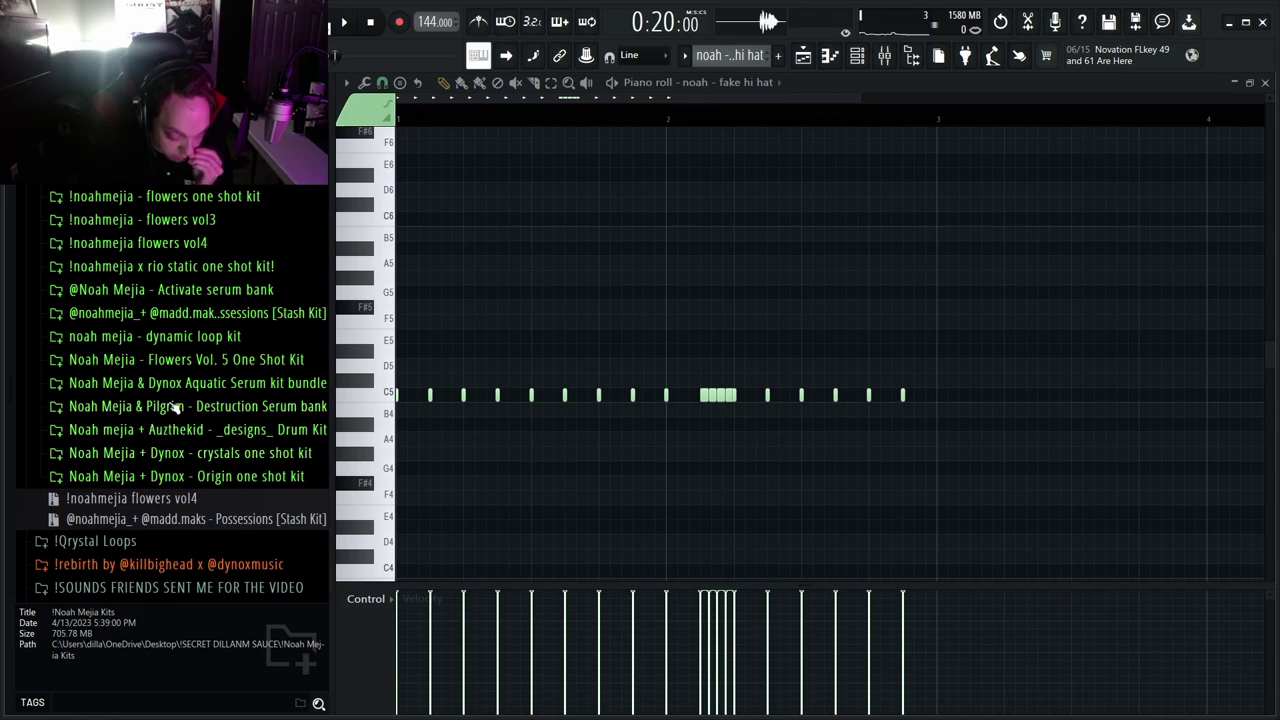
click(181, 313)
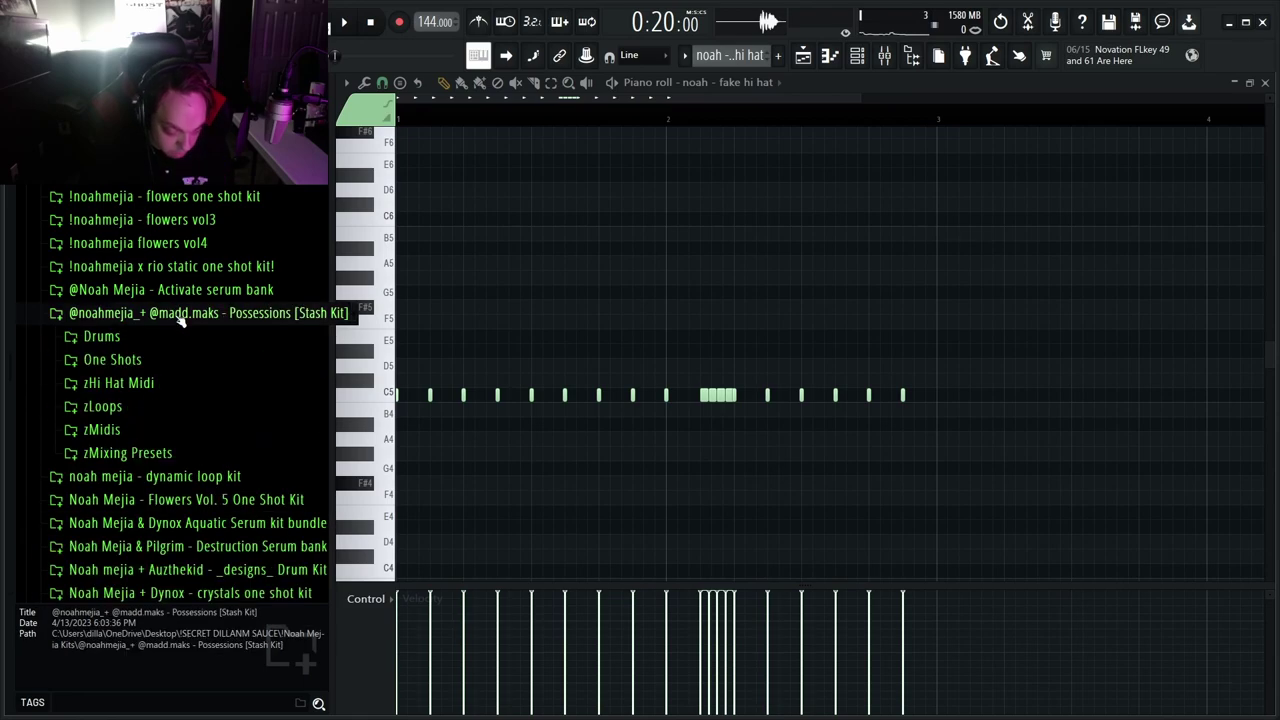
click(102, 336)
click(120, 456)
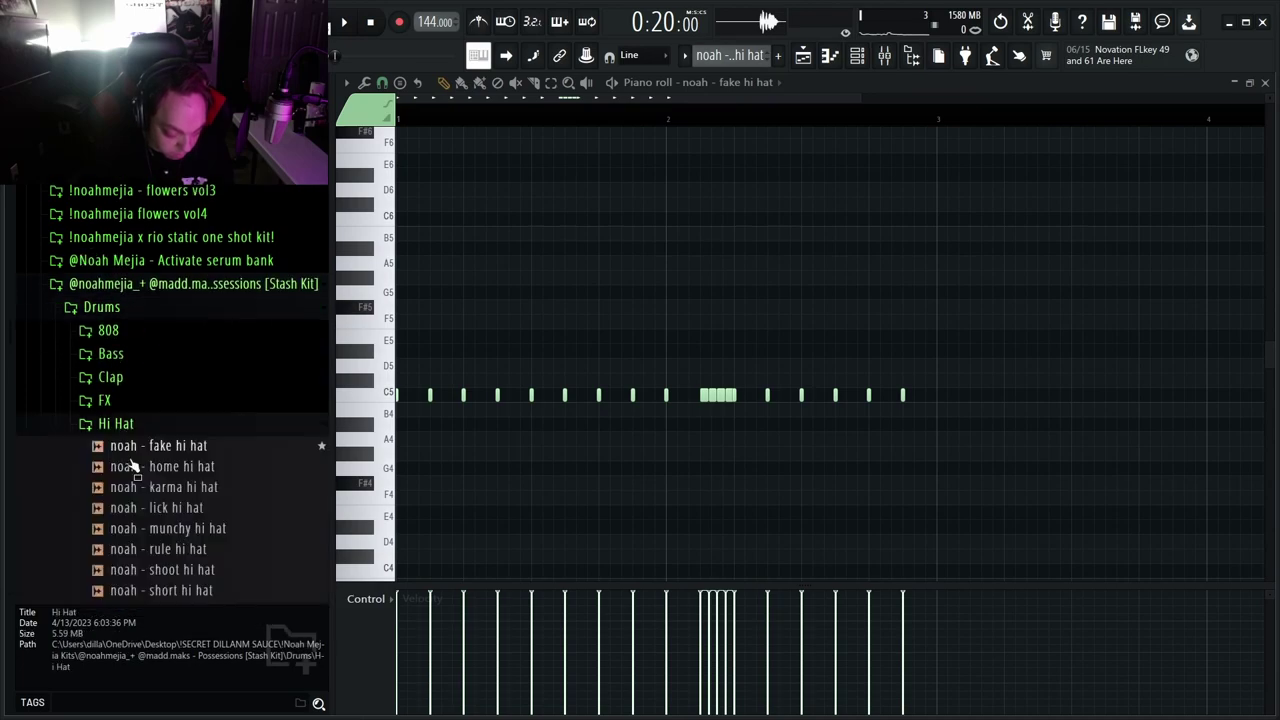
click(162, 309)
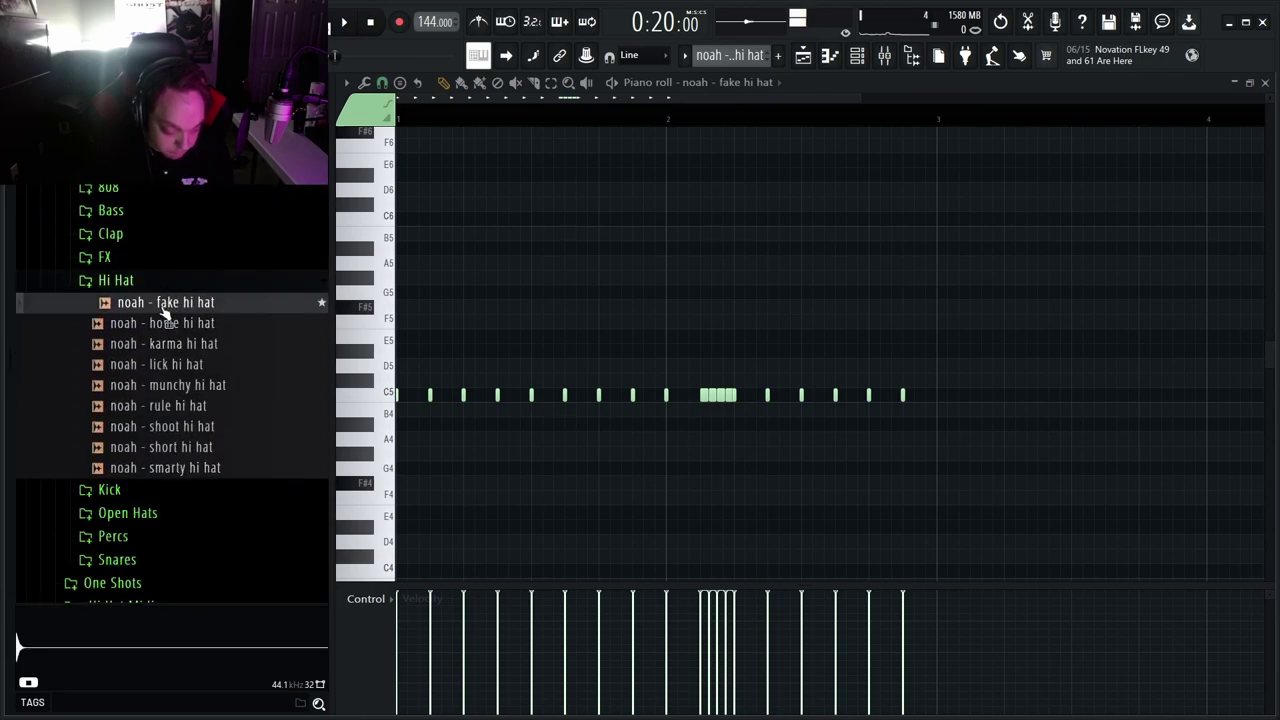
scroll(161, 310, up, 5)
click(87, 207)
scroll(125, 229, up, 5)
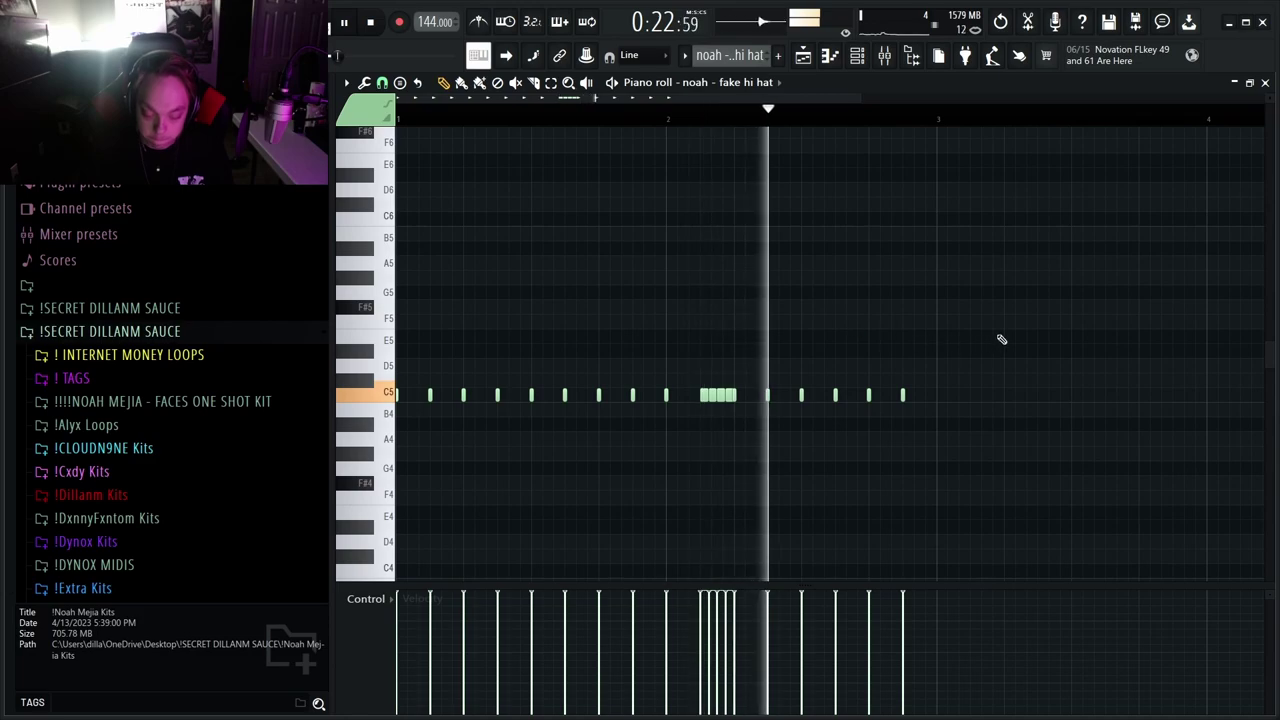
Stop and close the fake hi hat pattern, and view all of Pattern 16's 808 notes during playback
key(space)
click(1265, 84)
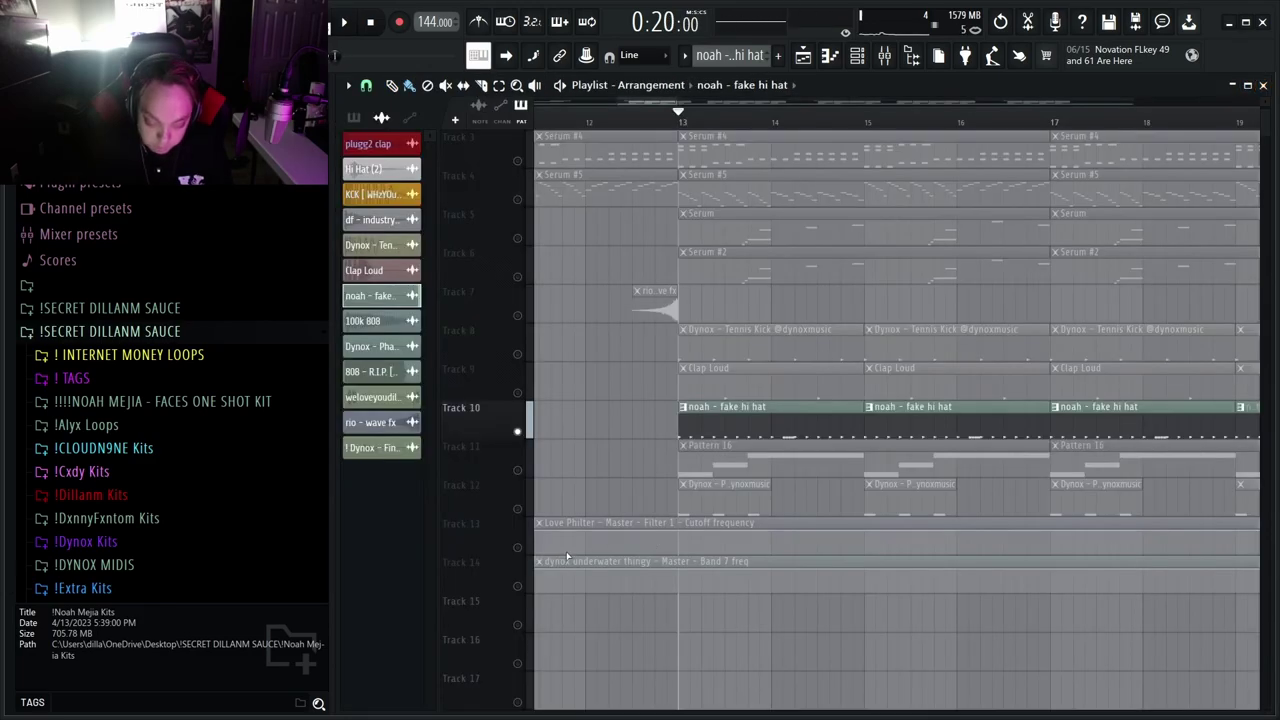
double_click(728, 458)
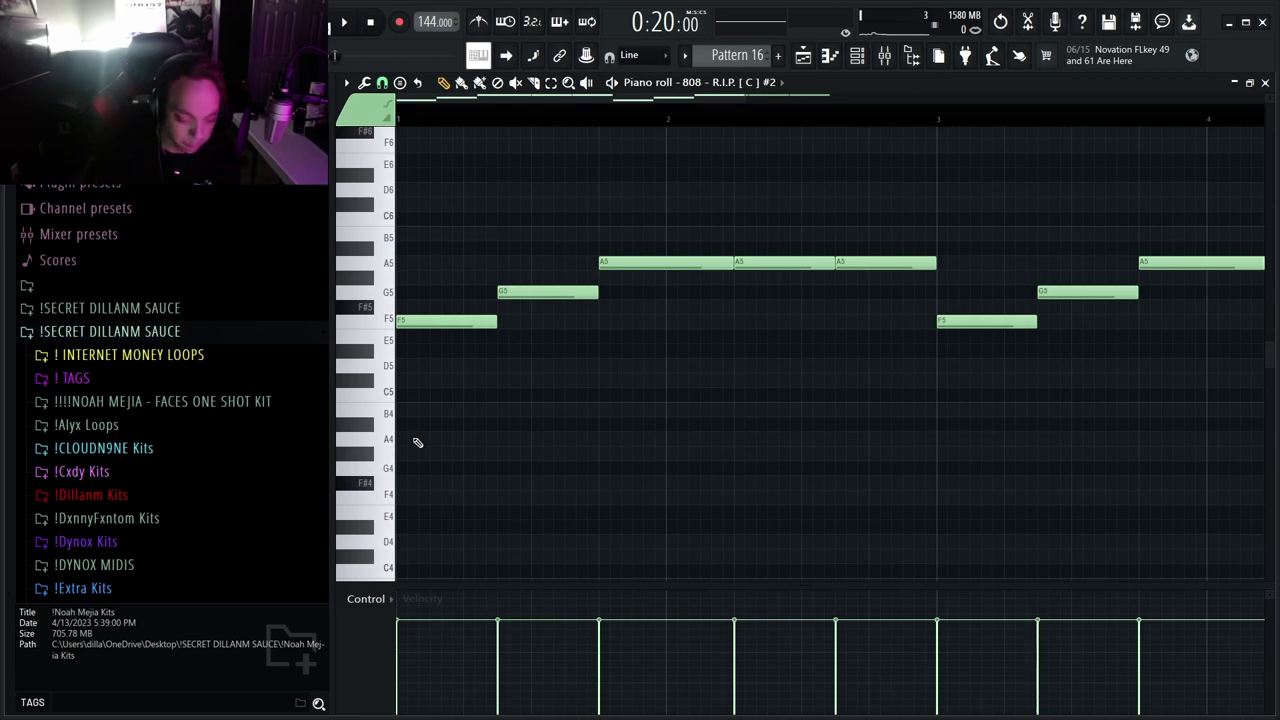
scroll(840, 395, down, 3)
scroll(514, 449, down, 3)
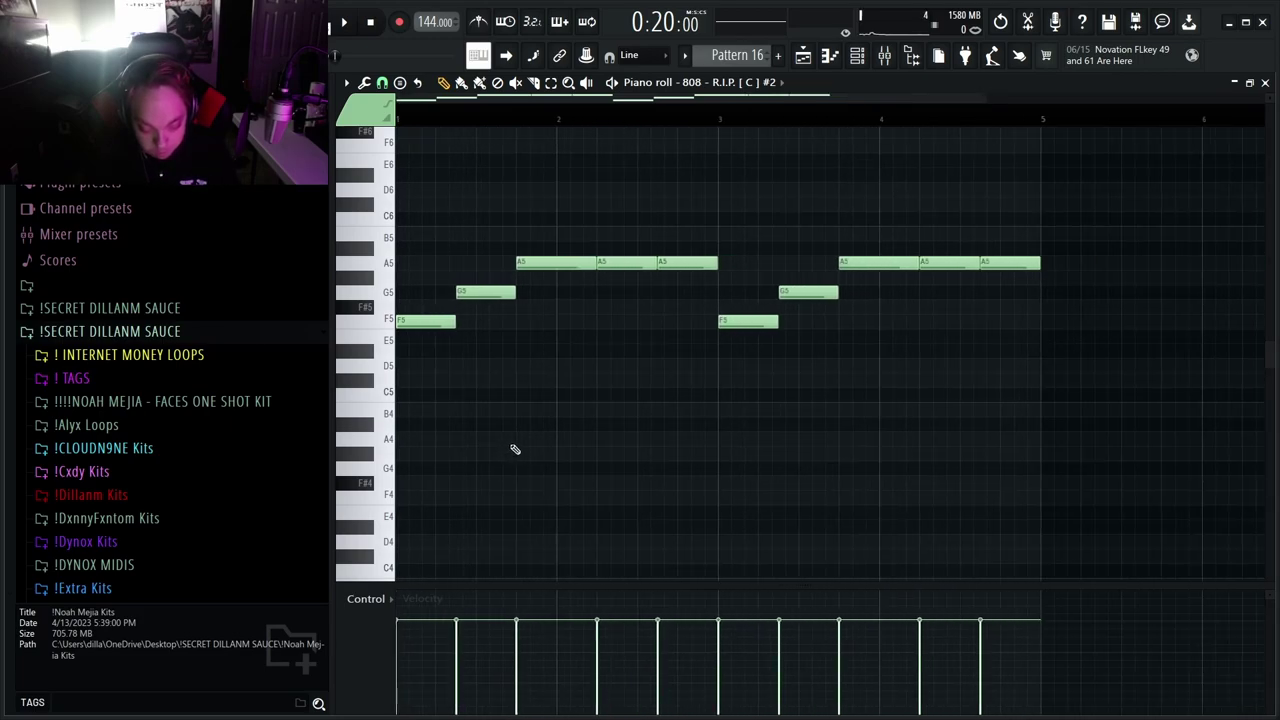
scroll(634, 489, up, 1)
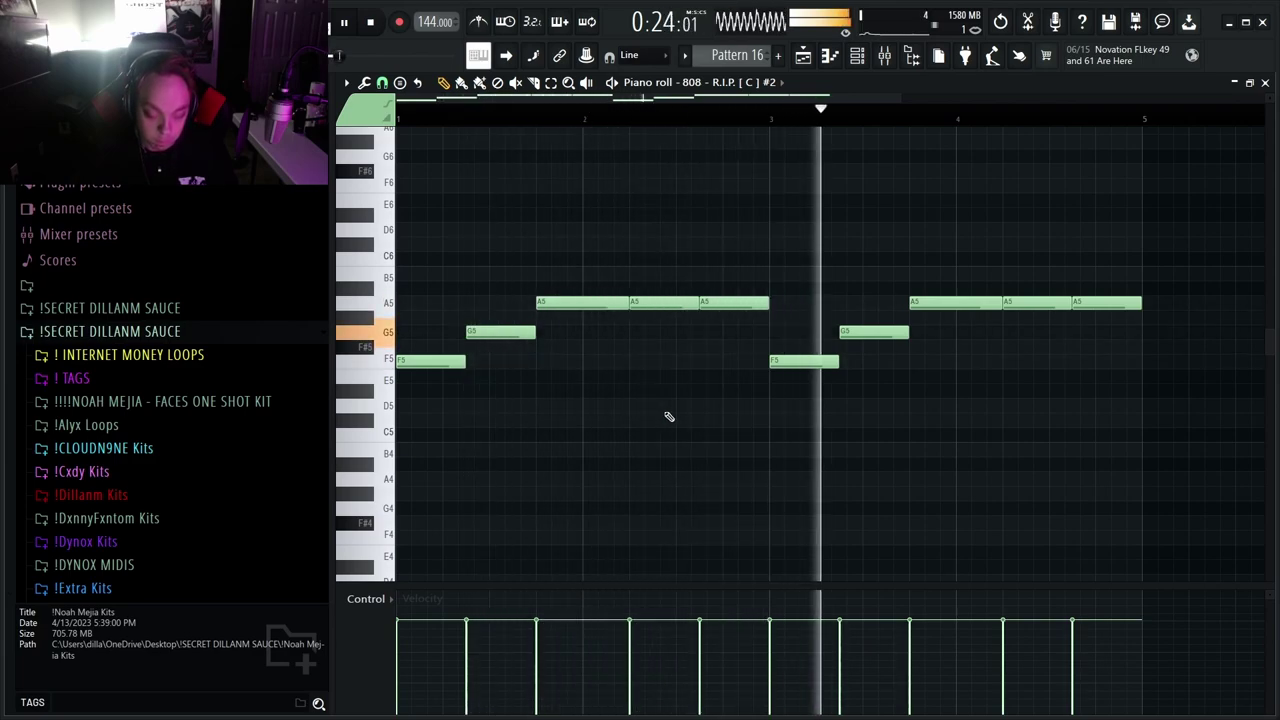
scroll(669, 416, down, 1)
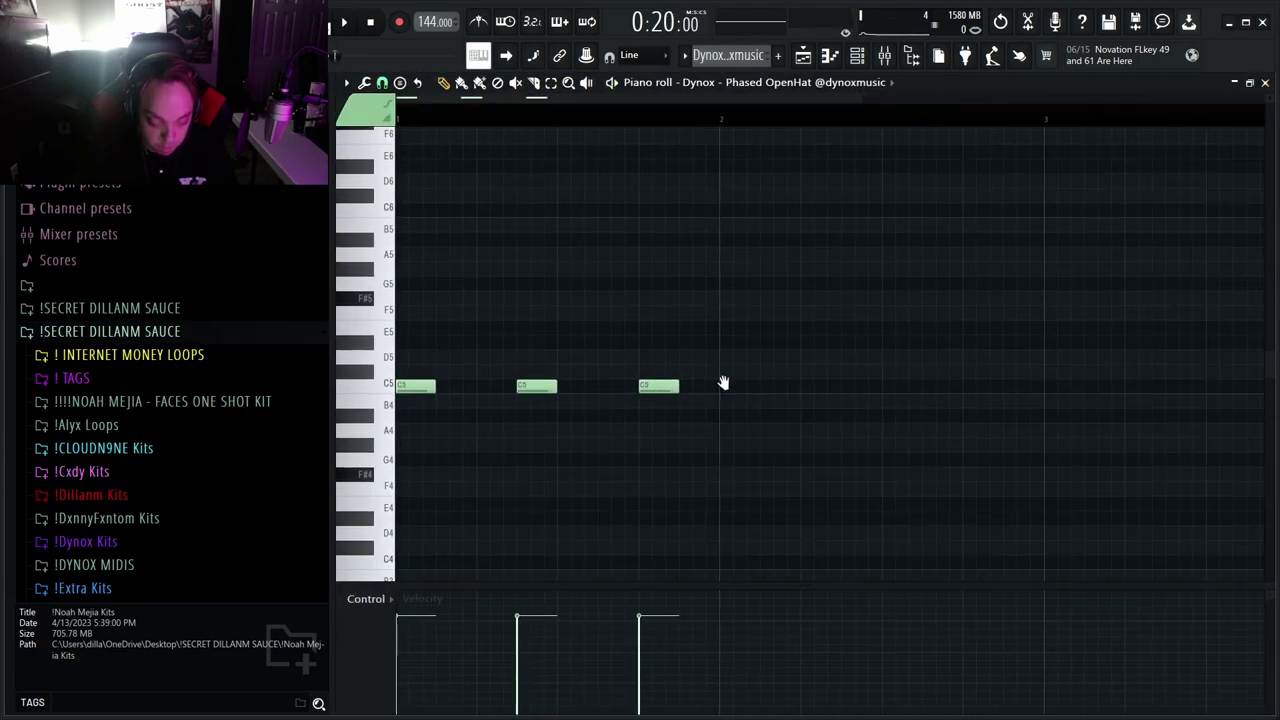
Play the Phased OpenHat pattern with its notes open, and play soloed Tracks 8 to 12 together from bar 13
scroll(723, 383, down, 1)
key(space)
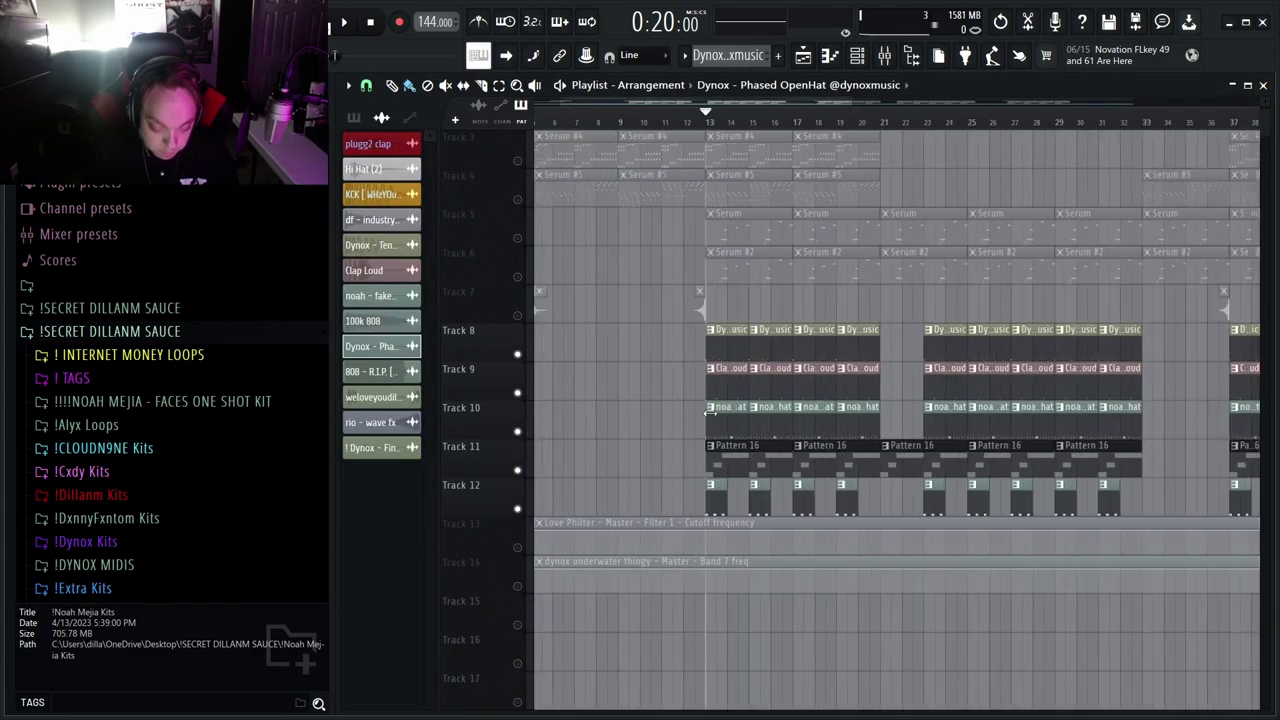
key(space)
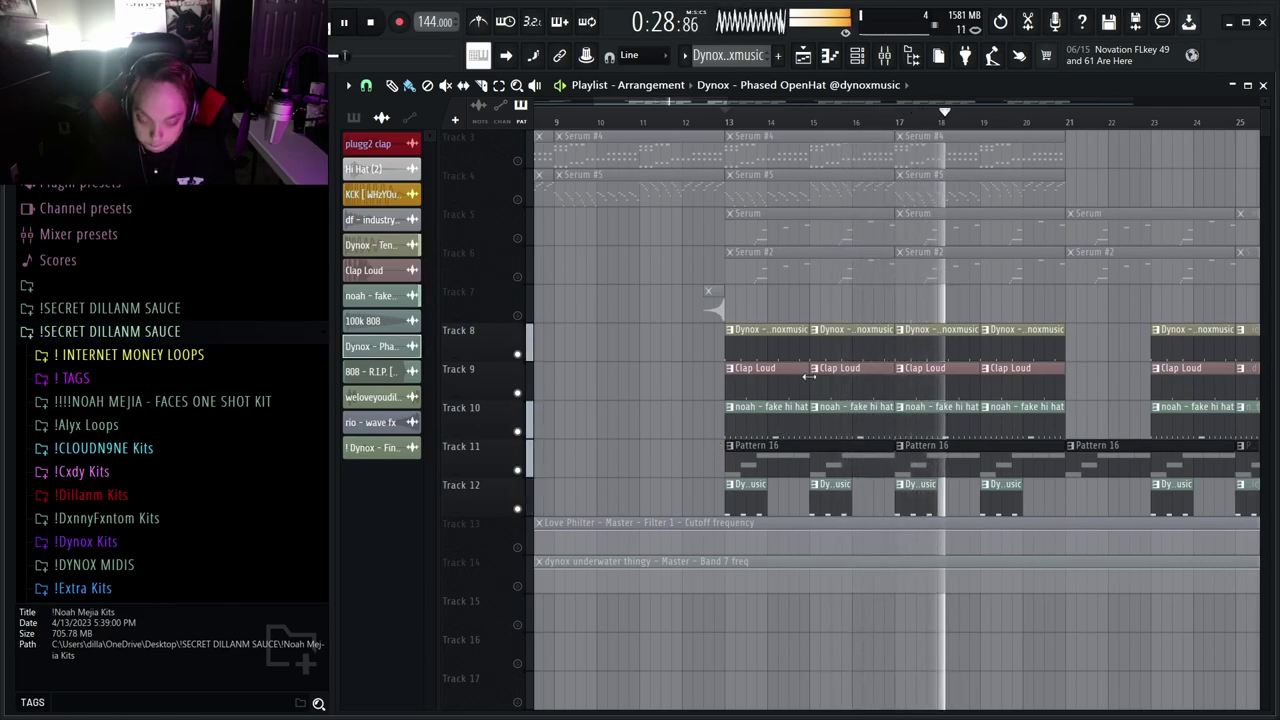
Delete the five Tennis Kick clips on Track 8 between bars 23 and 33
scroll(805, 383, up, 5)
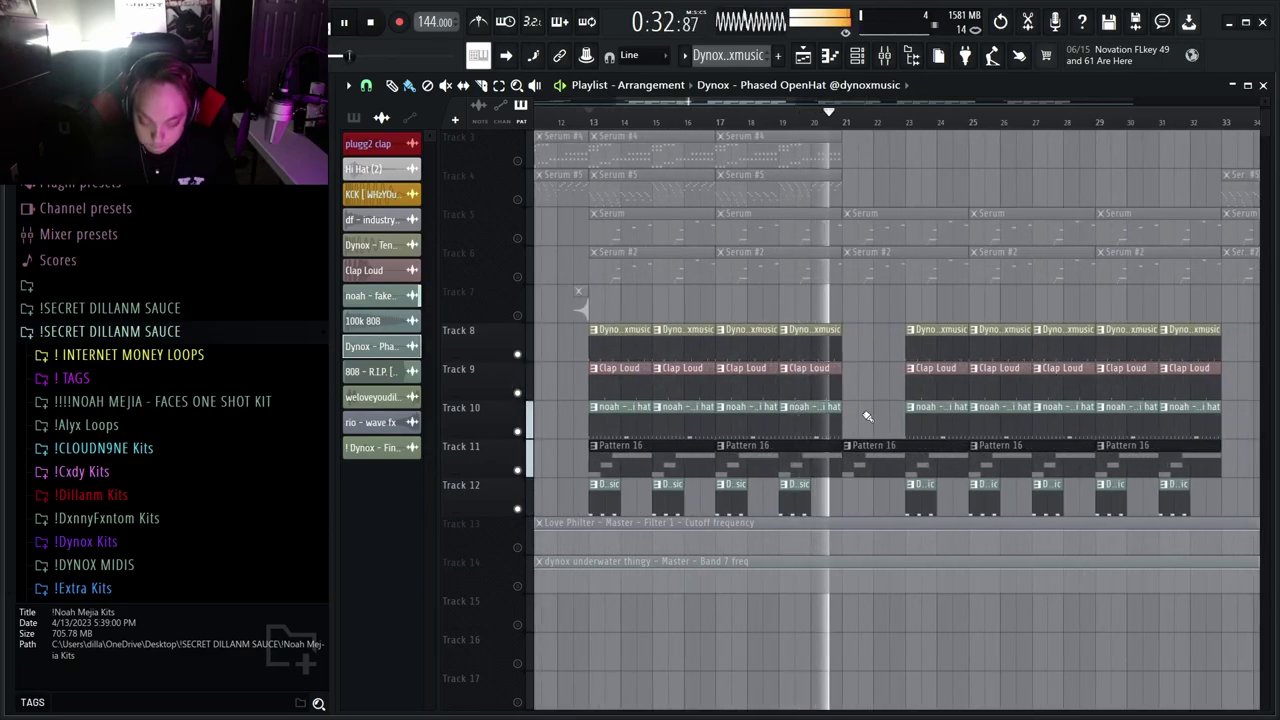
right_click(945, 342)
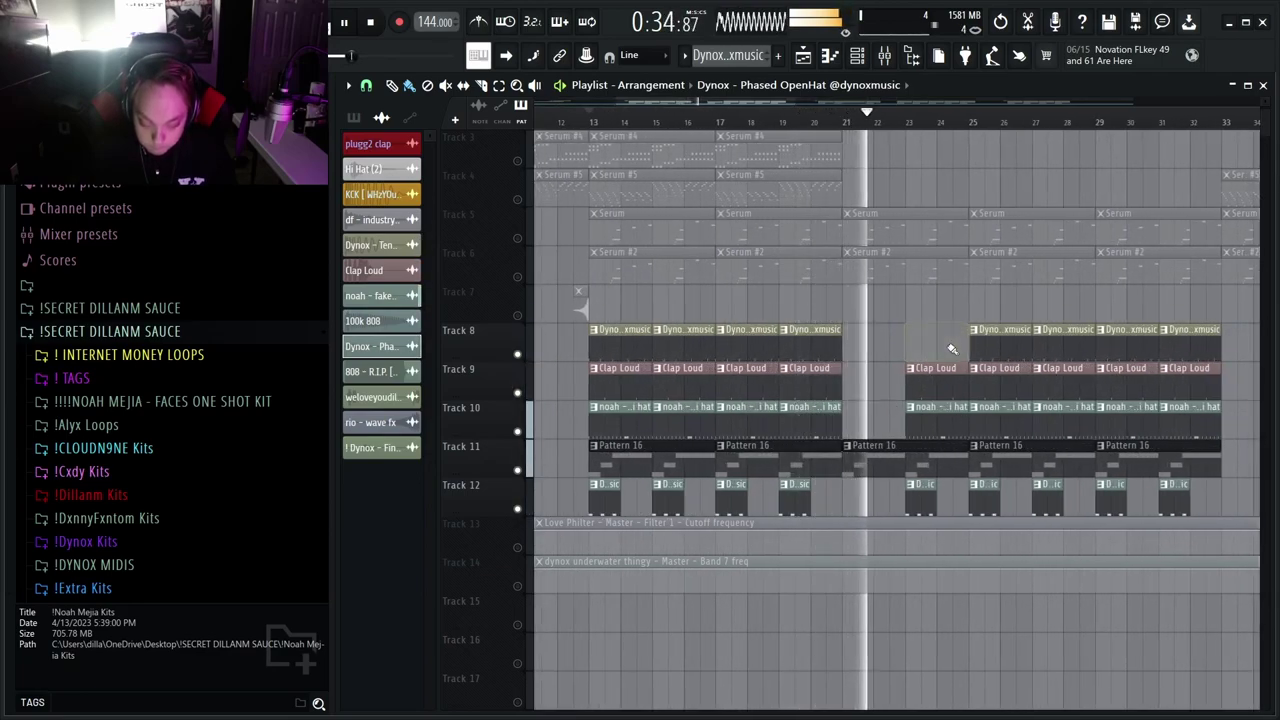
right_click(1000, 340)
right_click(1073, 340)
right_click(1130, 342)
right_click(1192, 344)
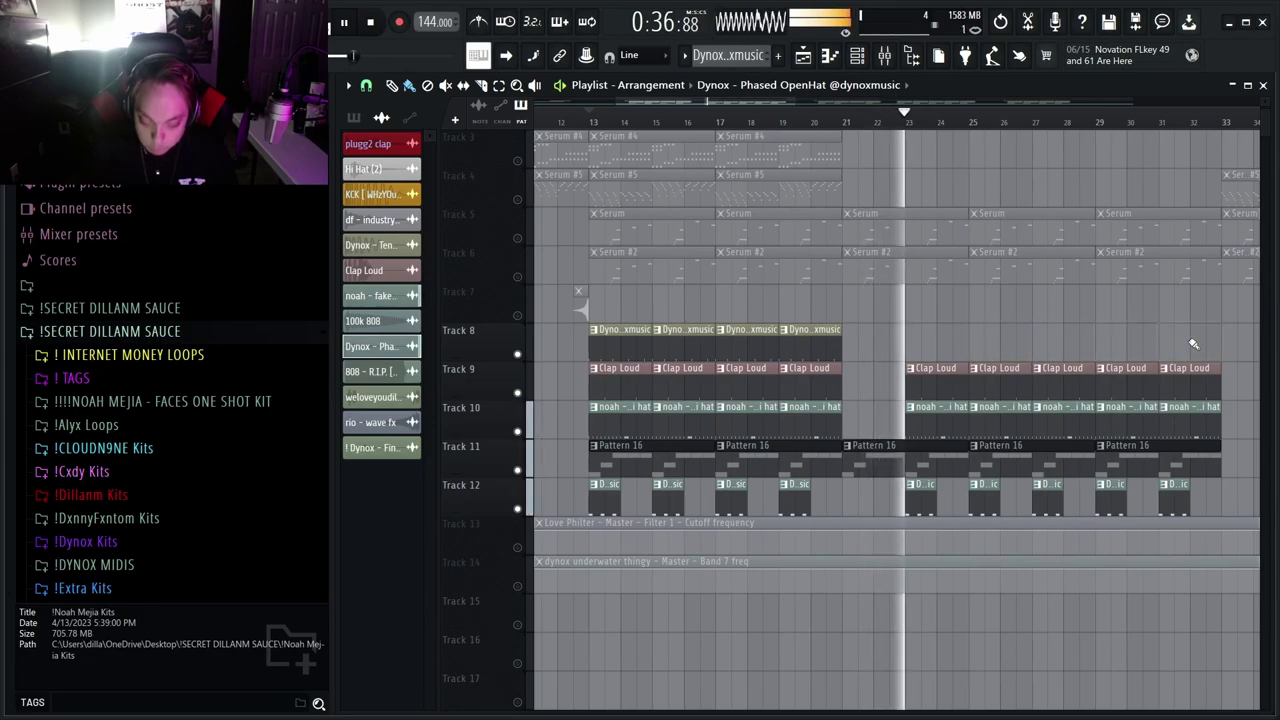
Delete the five Tennis Kick clips on Track 8 between bars 47 and 57, and stop playback
scroll(840, 300, down, 5)
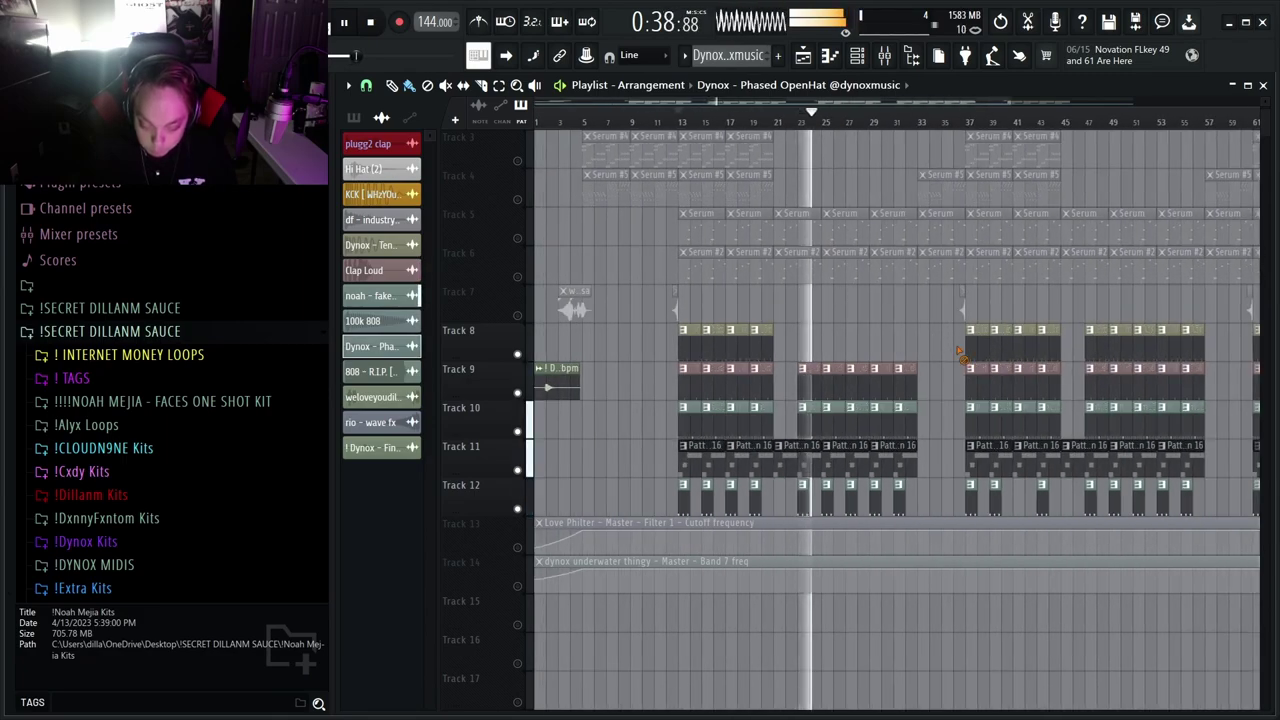
right_click(1099, 350)
right_click(1121, 352)
right_click(1145, 353)
right_click(1169, 354)
right_click(1190, 355)
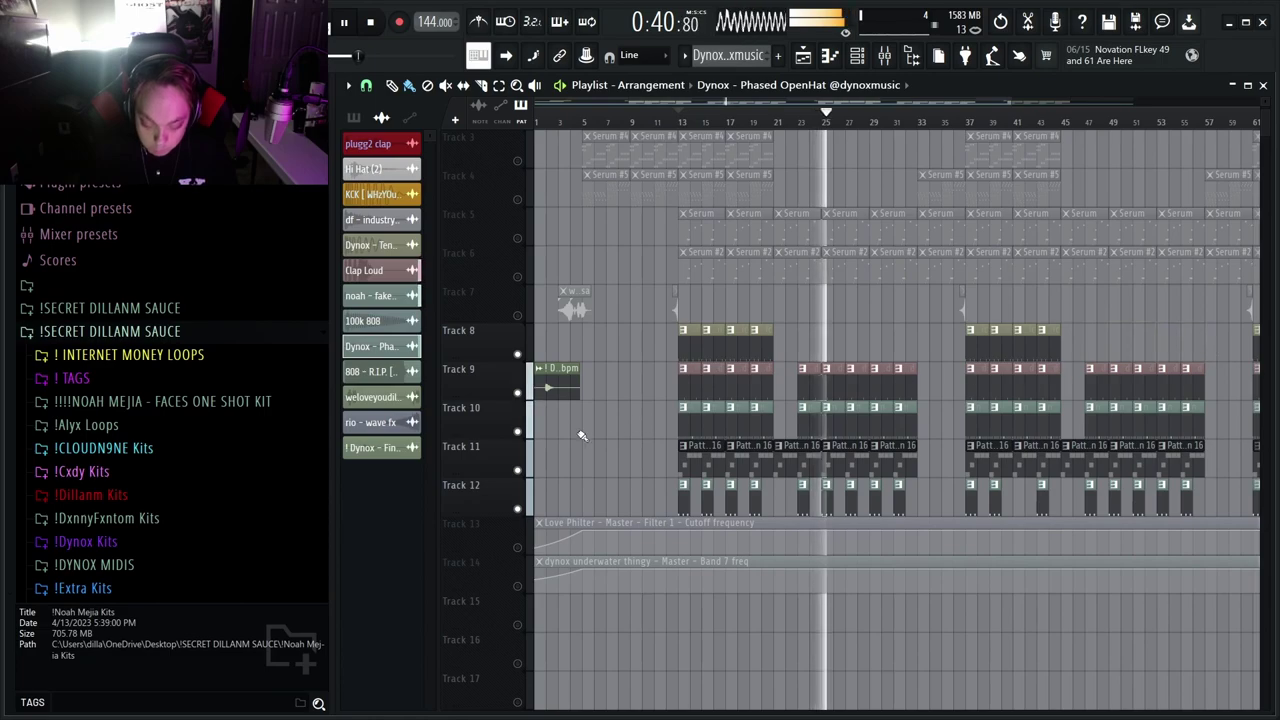
scroll(604, 432, up, 4)
key(space)
Solo Track 7 and enable Track 9 alongside it
scroll(505, 370, down, 3)
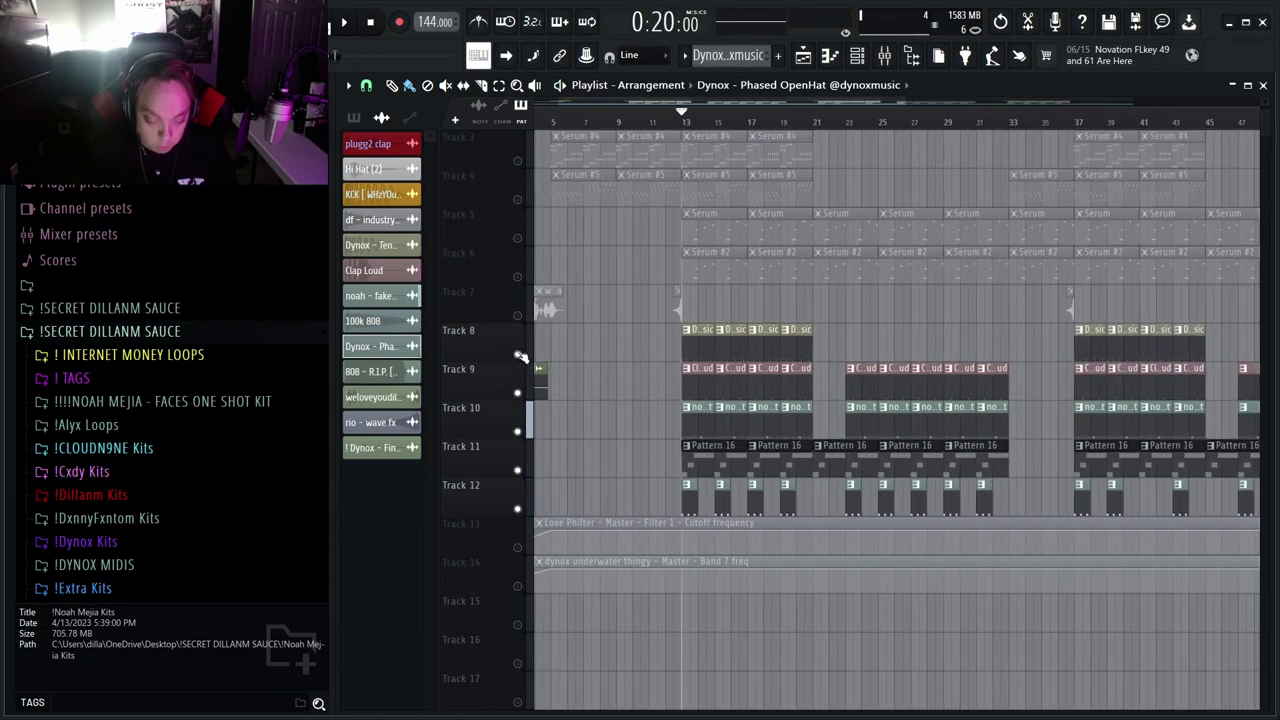
right_click(517, 315)
scroll(522, 424, up, 4)
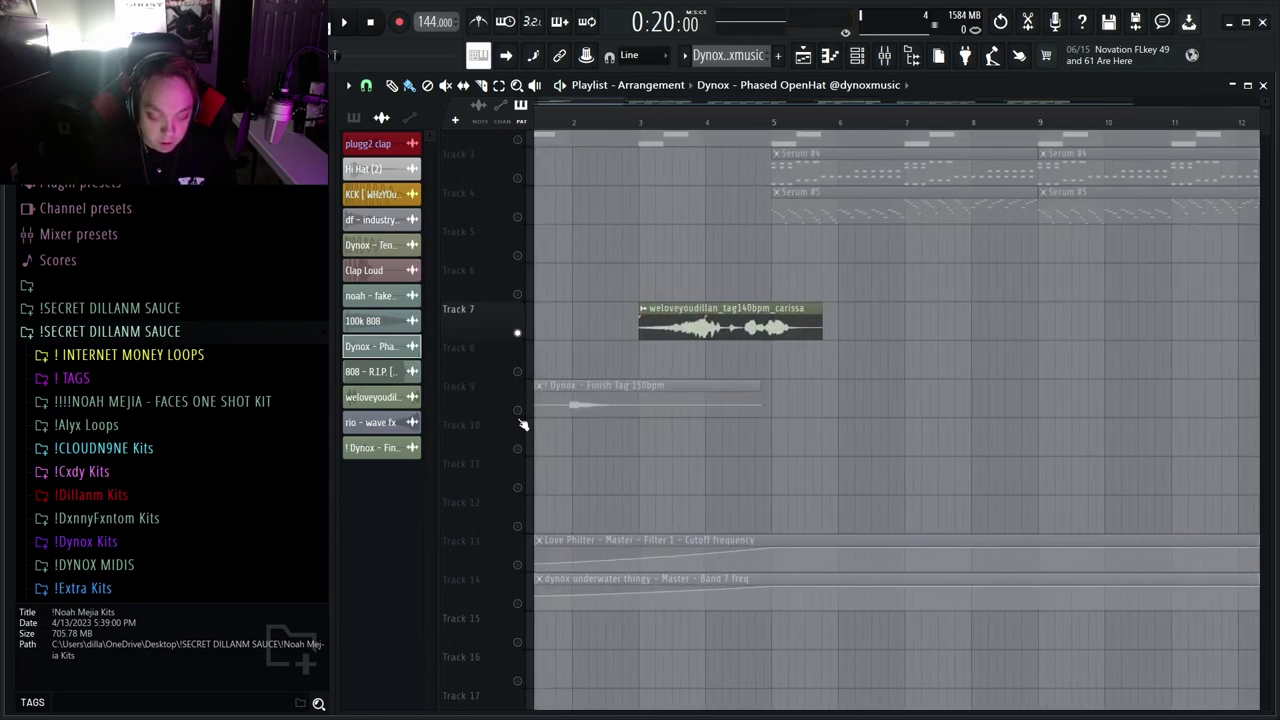
click(518, 411)
Play the "rio - wave fx" riser on Track 7 leading into bar 13, and stop playback
scroll(806, 409, down, 3)
scroll(794, 383, up, 7)
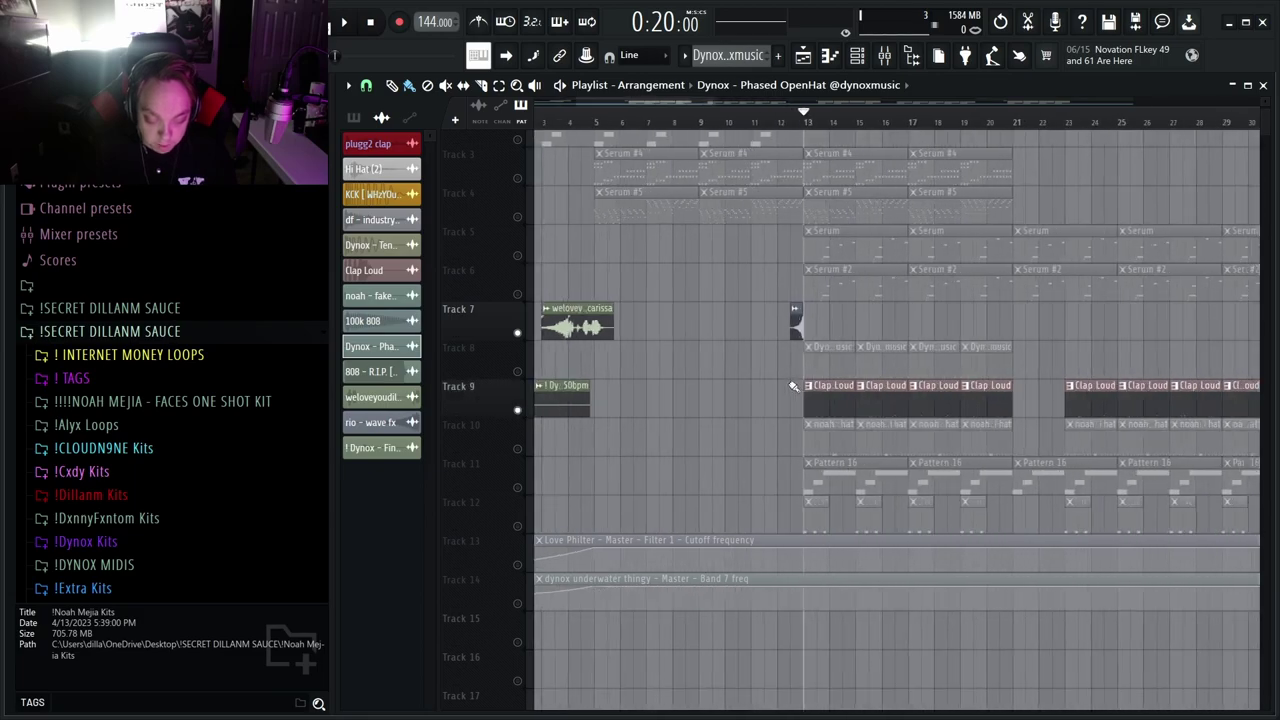
click(790, 126)
scroll(843, 345, up, 2)
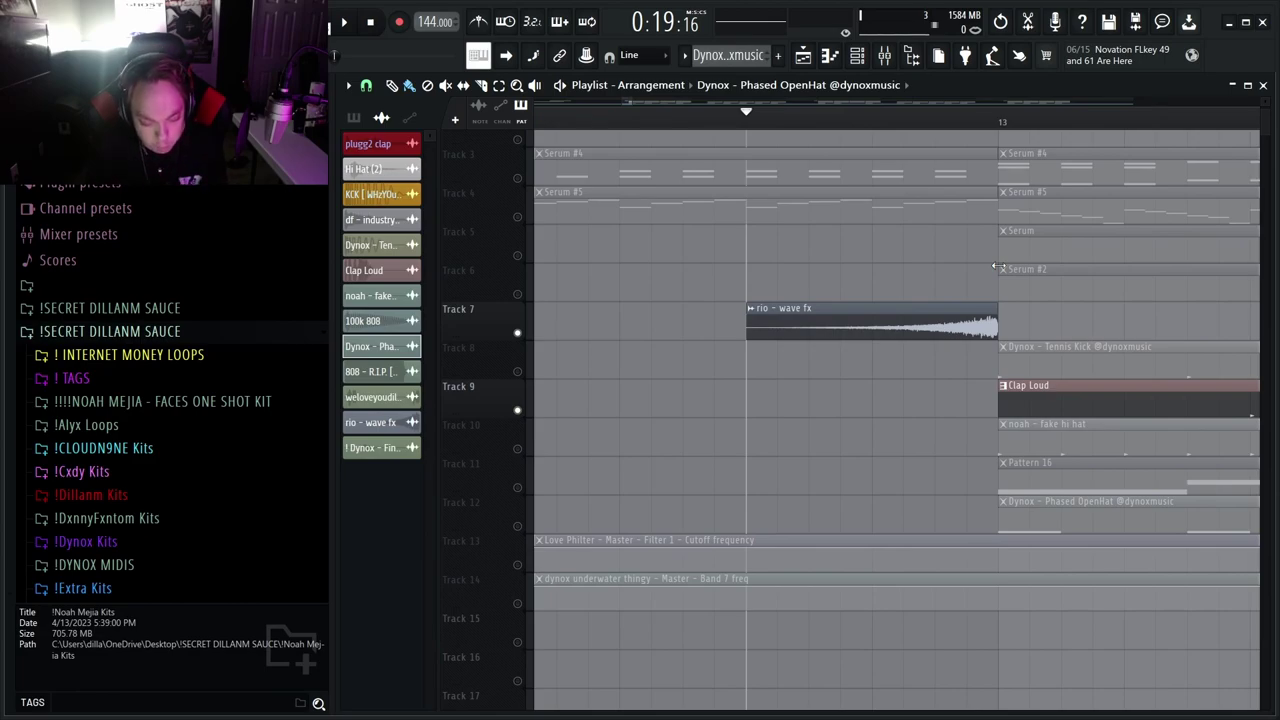
key(space)
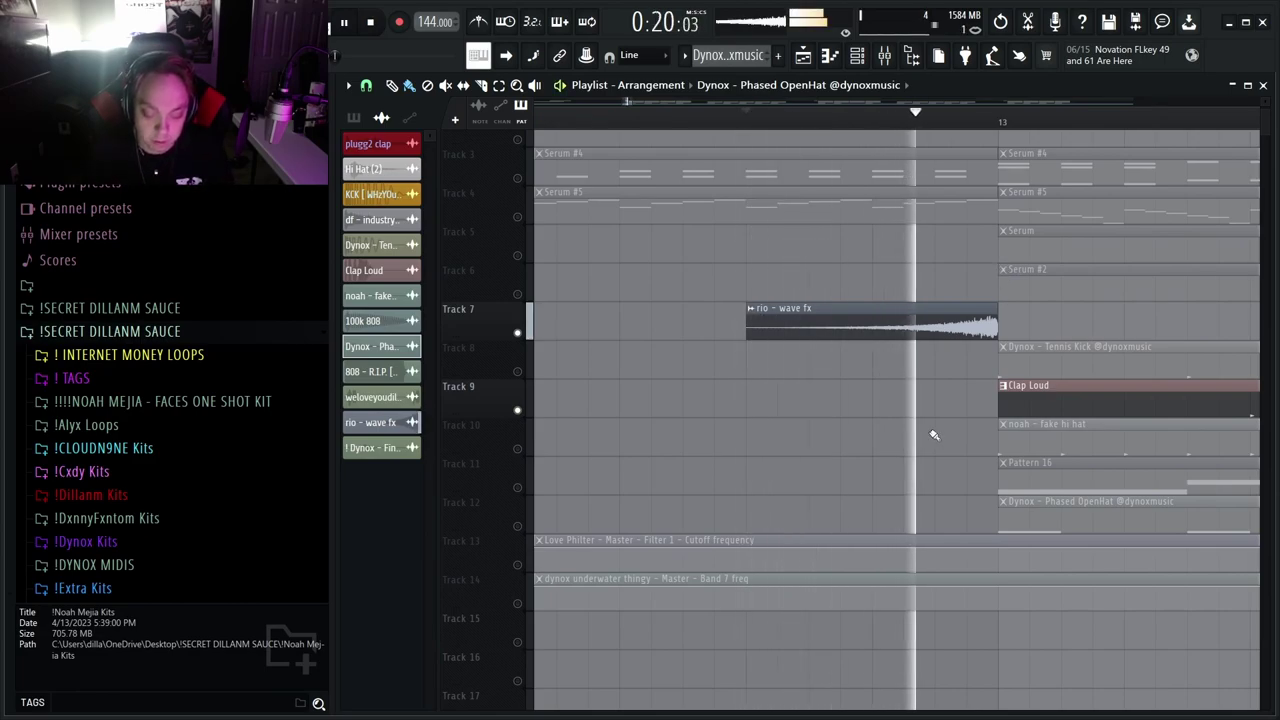
key(space)
Play the intro tag clips on Tracks 7 and 9 from bar 1, and stop playback
scroll(940, 445, down, 3)
scroll(1100, 495, down, 5)
scroll(960, 491, up, 4)
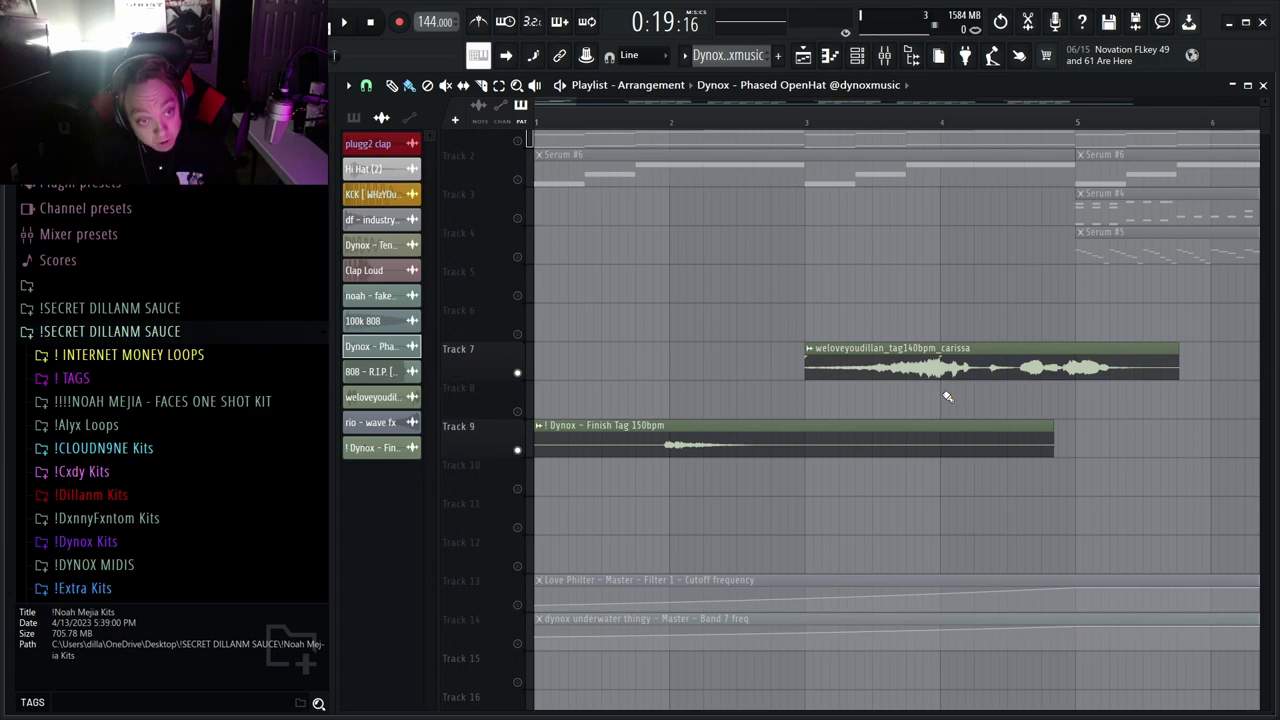
scroll(660, 460, up, 3)
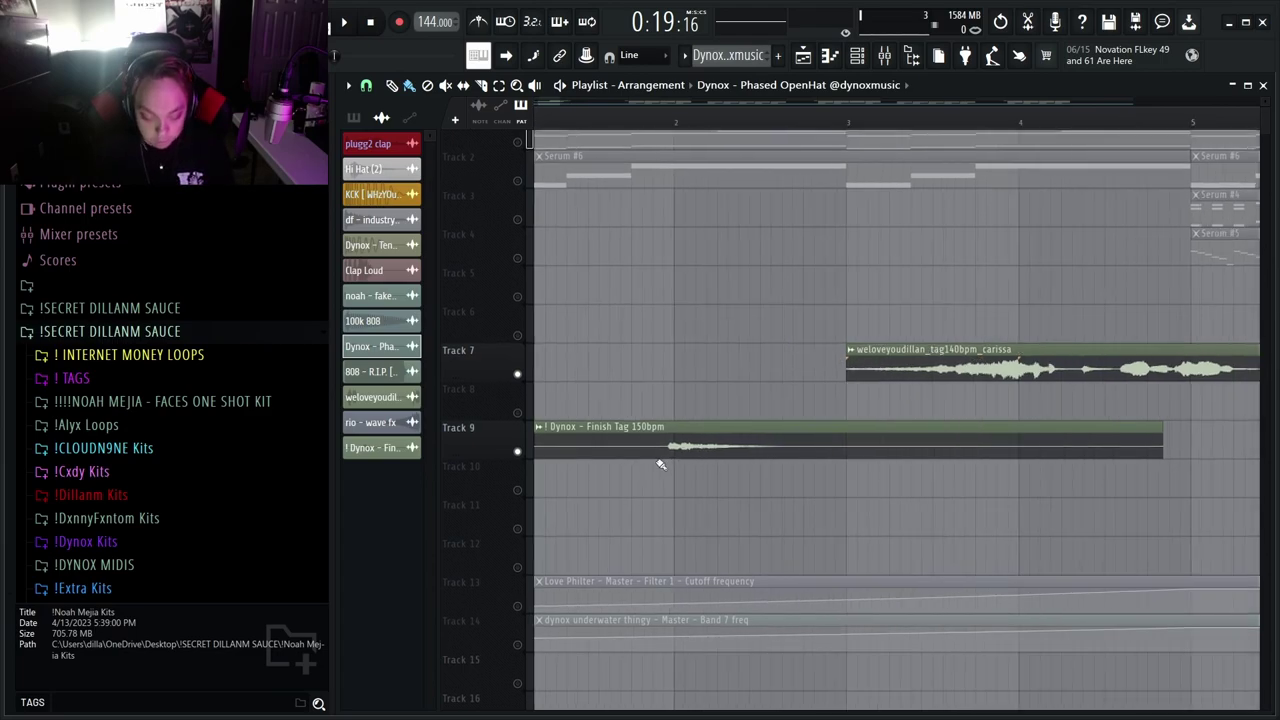
scroll(671, 350, down, 5)
scroll(671, 350, down, 1)
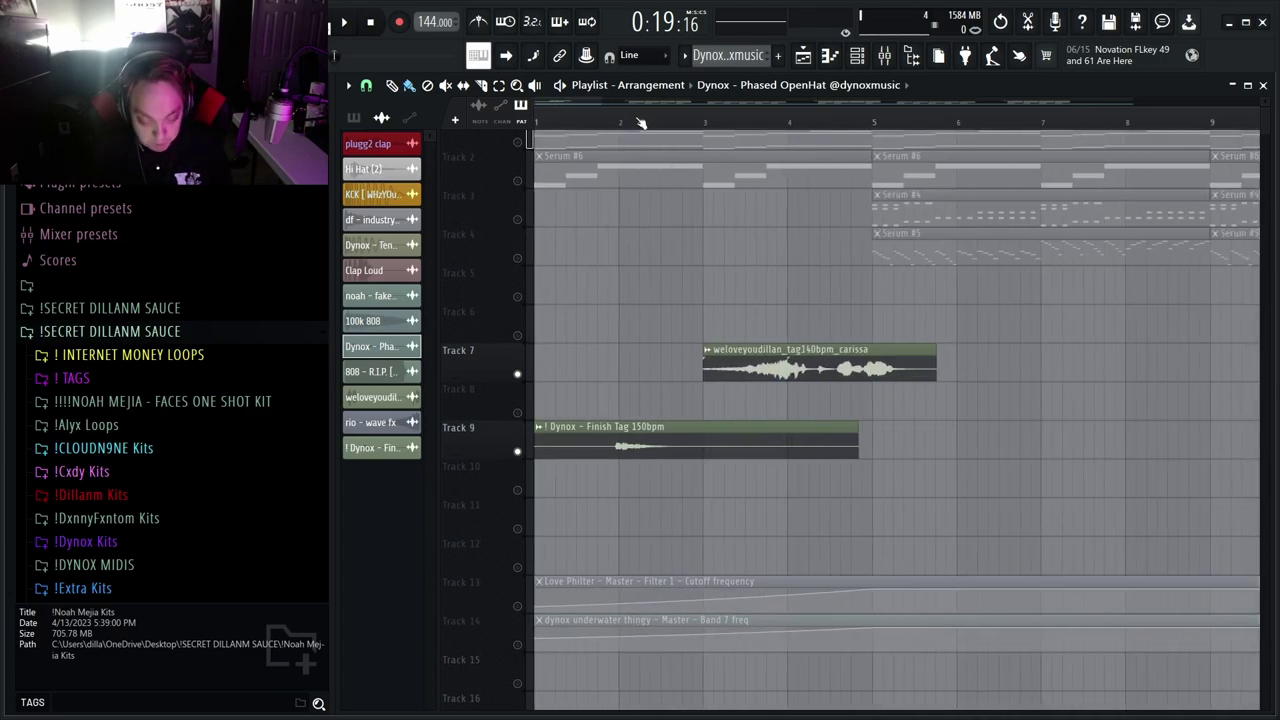
drag(638, 120, 451, 127)
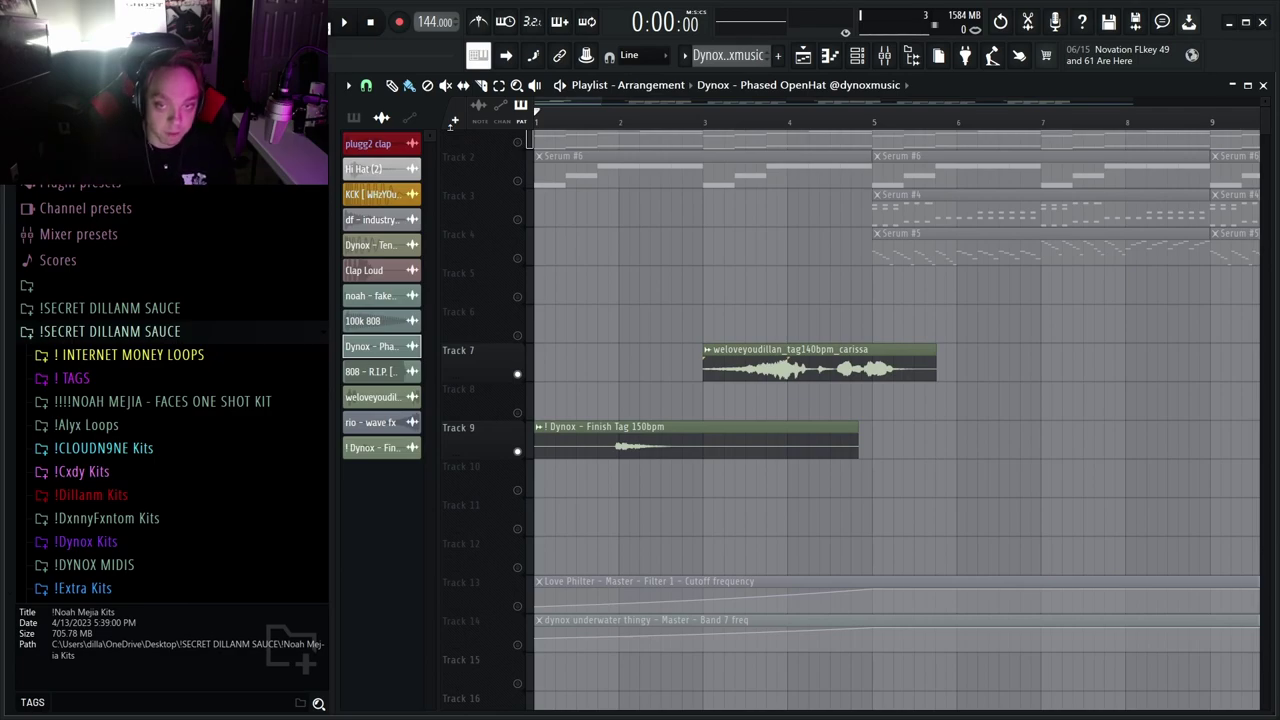
key(space)
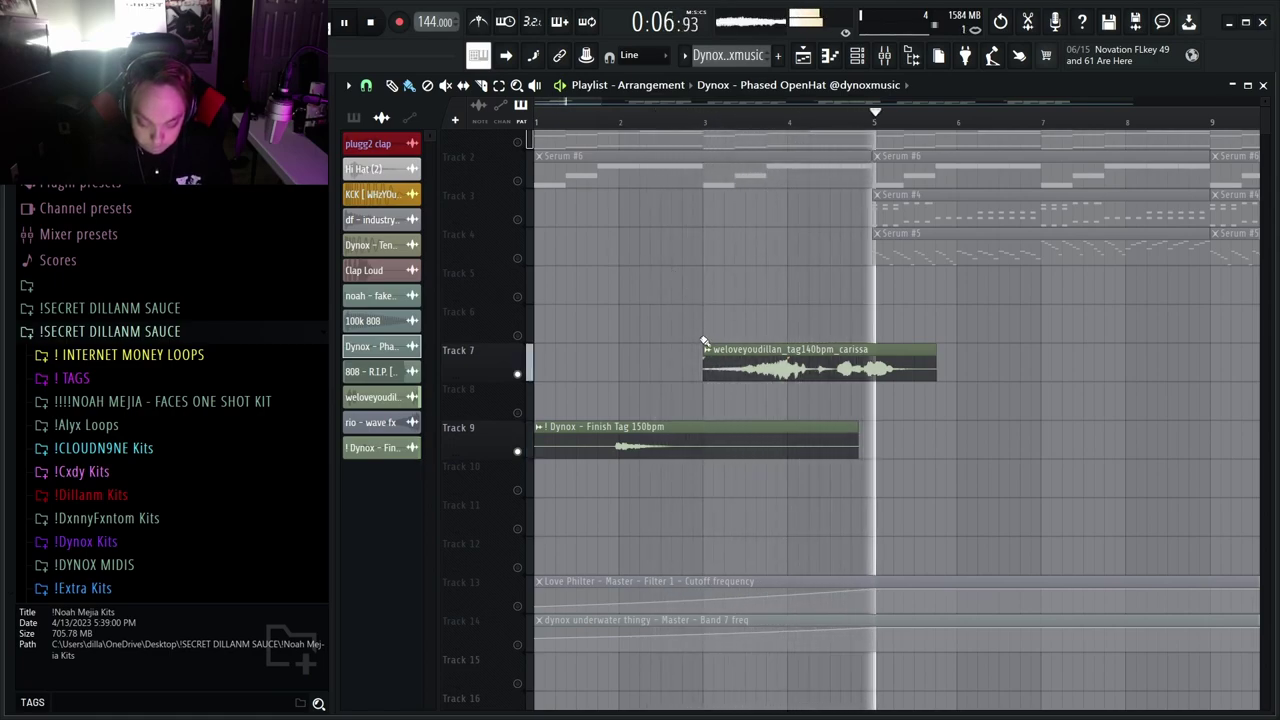
key(space)
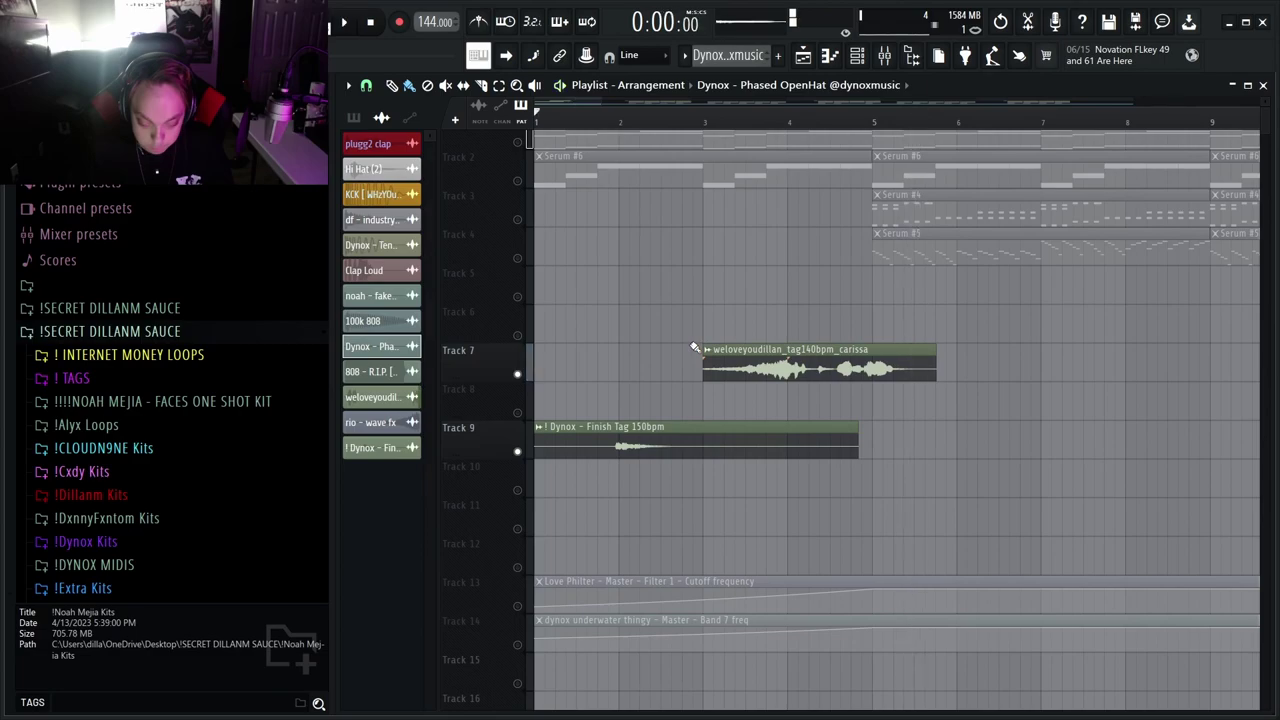
Clear the solo so that every playlist track is enabled again
ctrl+click(517, 450)
ctrl+click(517, 450)
scroll(554, 428, down, 6)
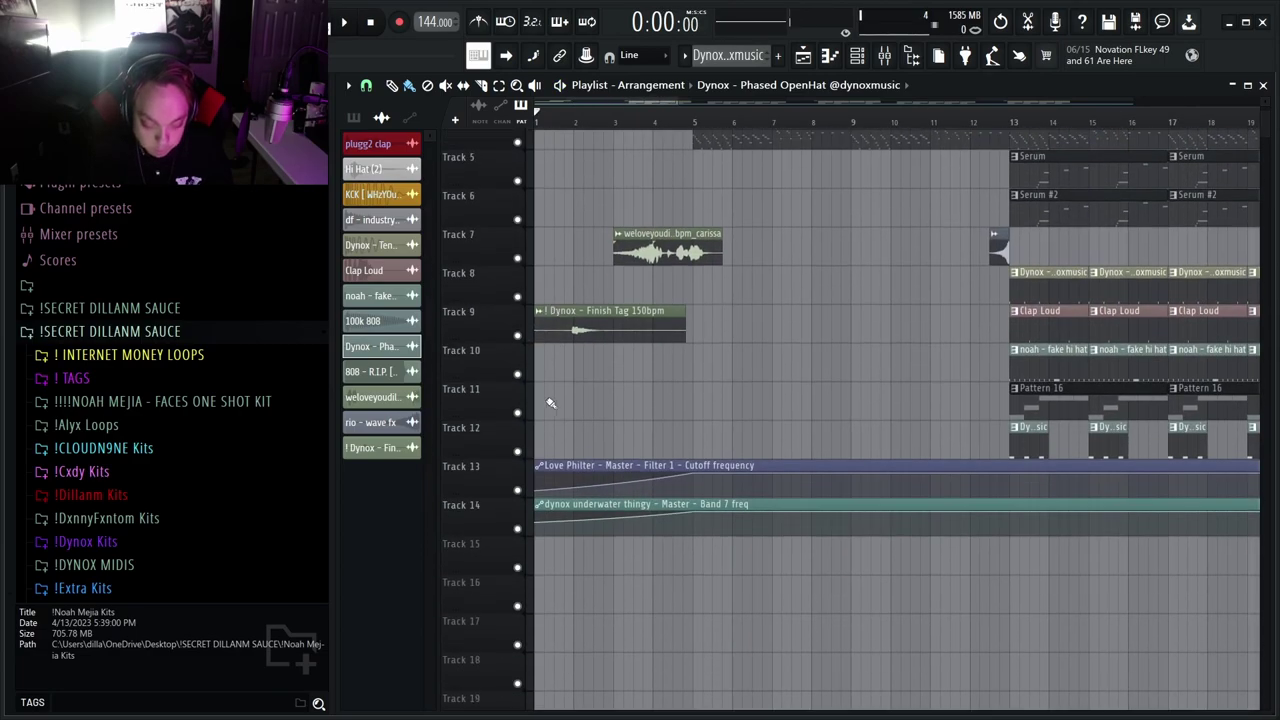
Show the Fruity soft clipper and Fruity Limiter settings on the Master mixer track, closing each plugin window
click(888, 63)
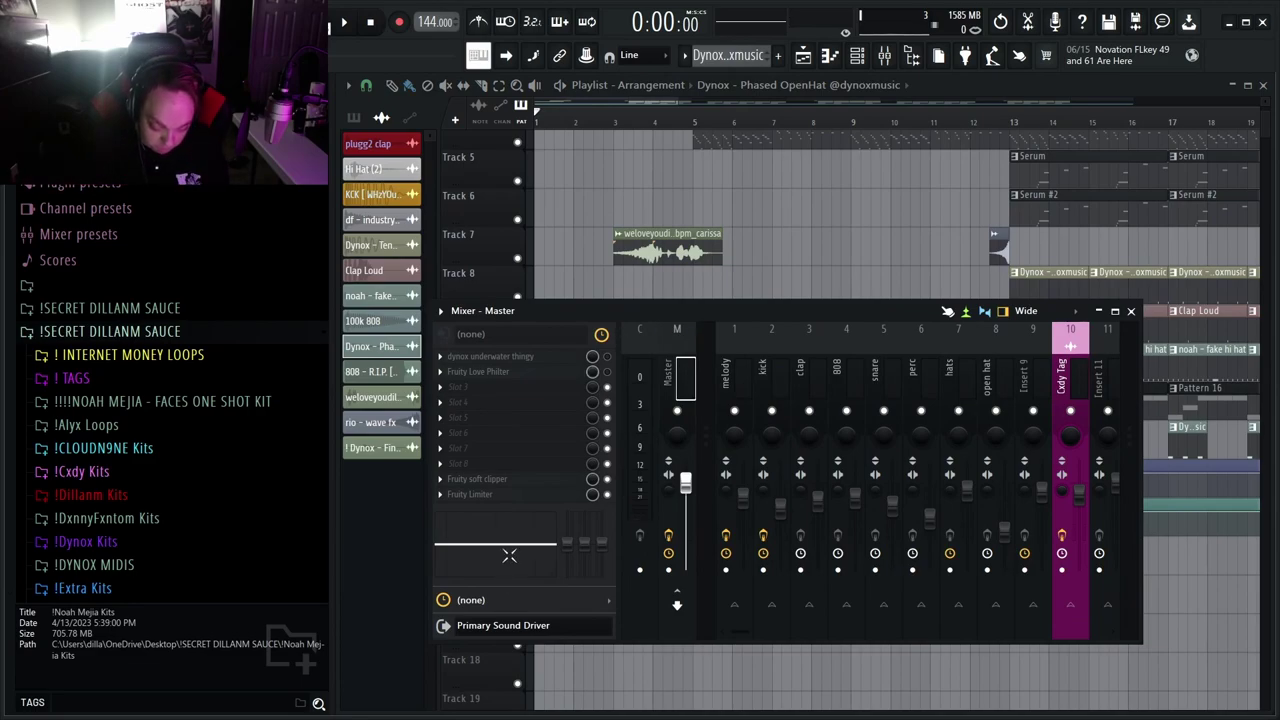
click(478, 479)
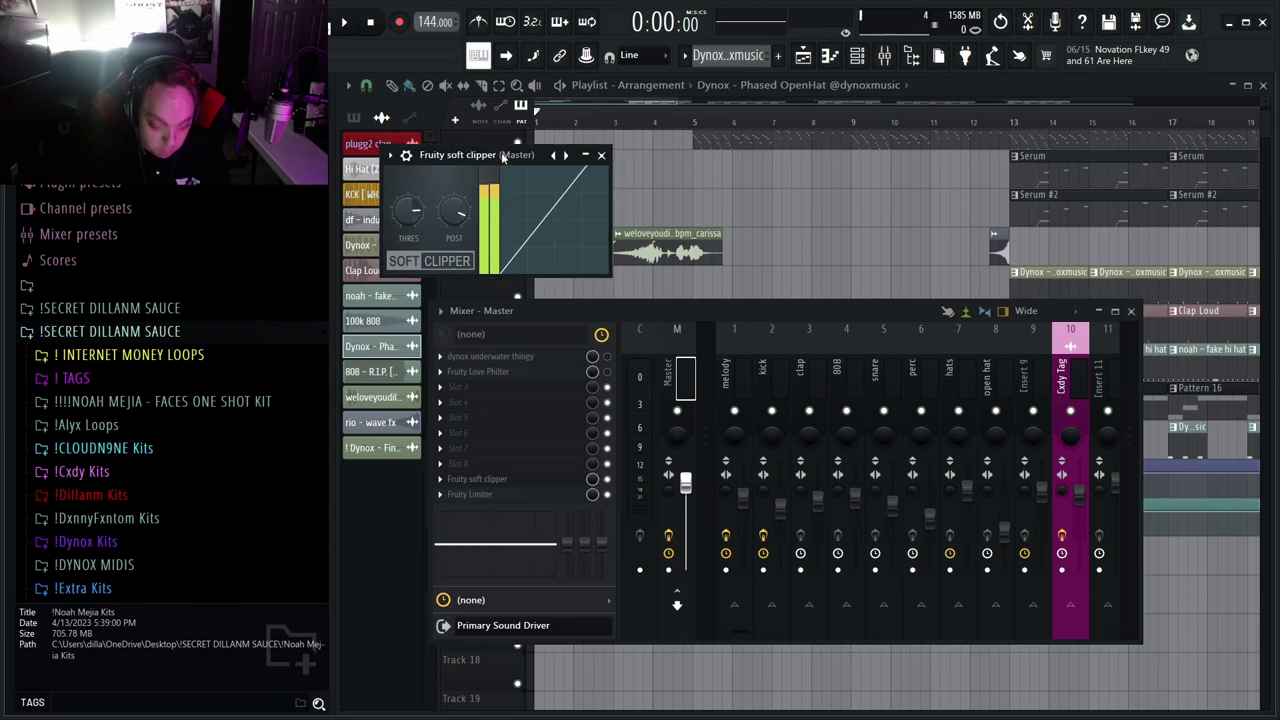
drag(501, 152, 590, 161)
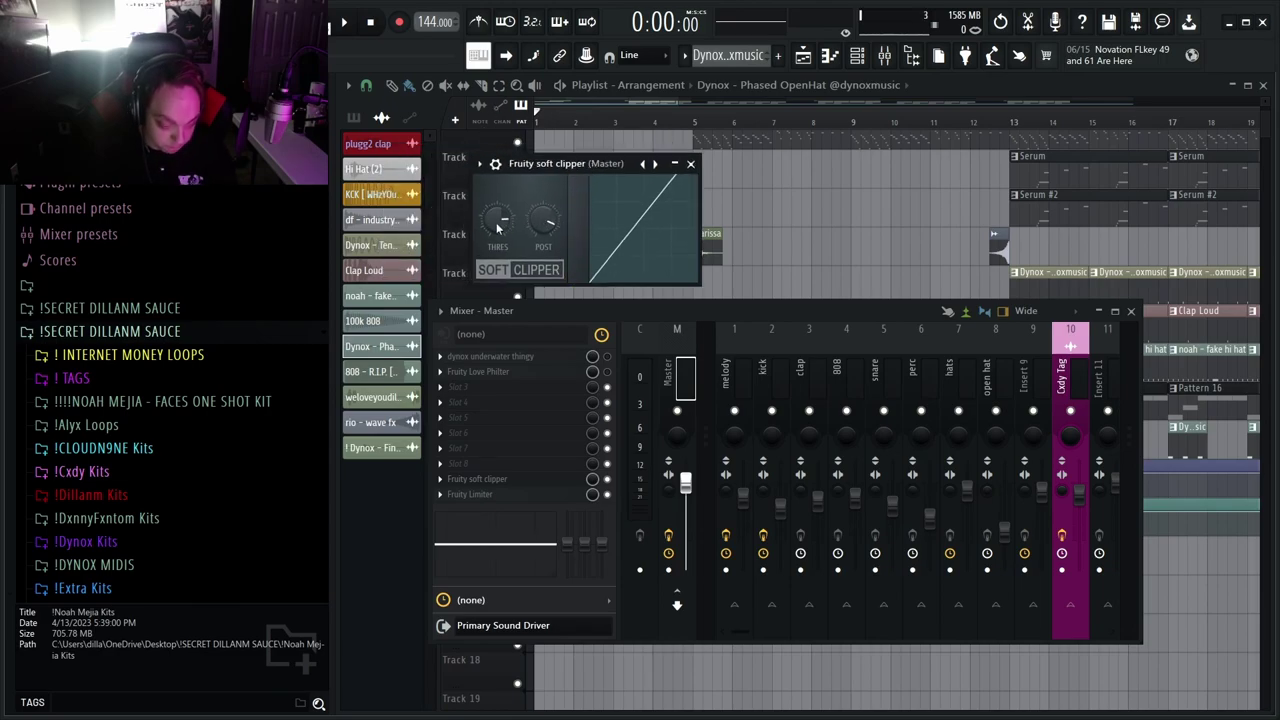
click(690, 163)
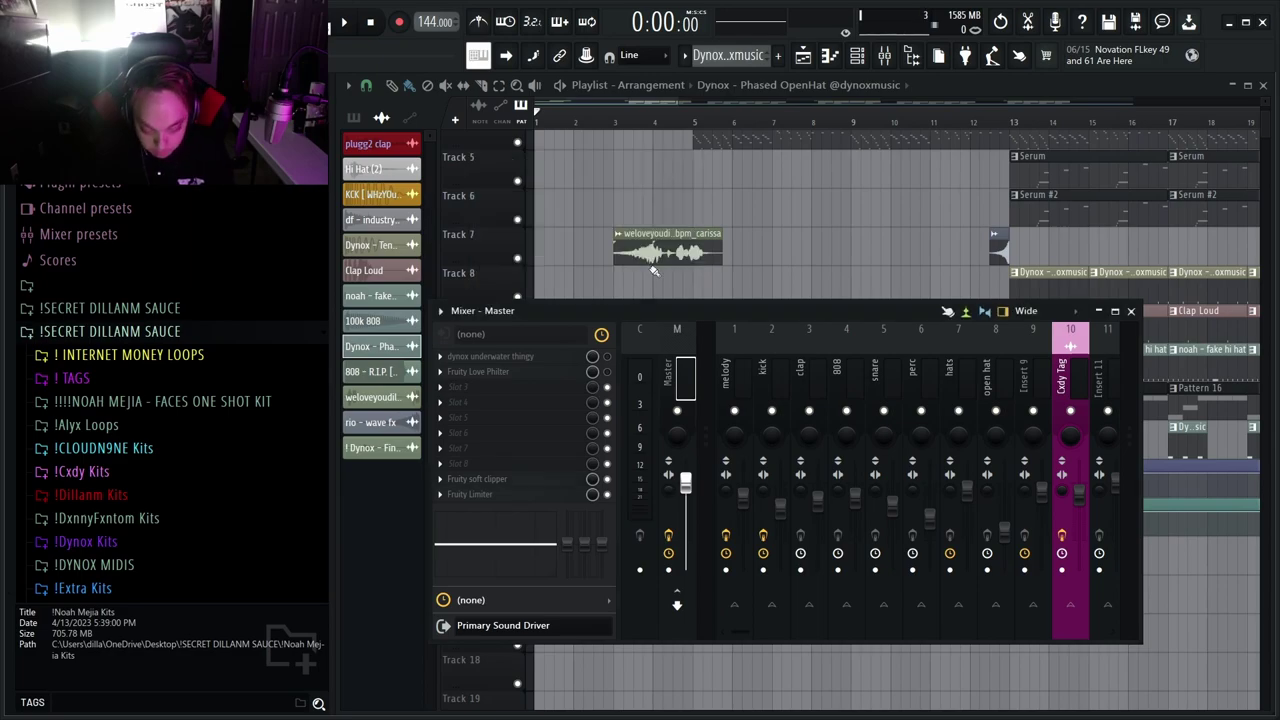
click(530, 494)
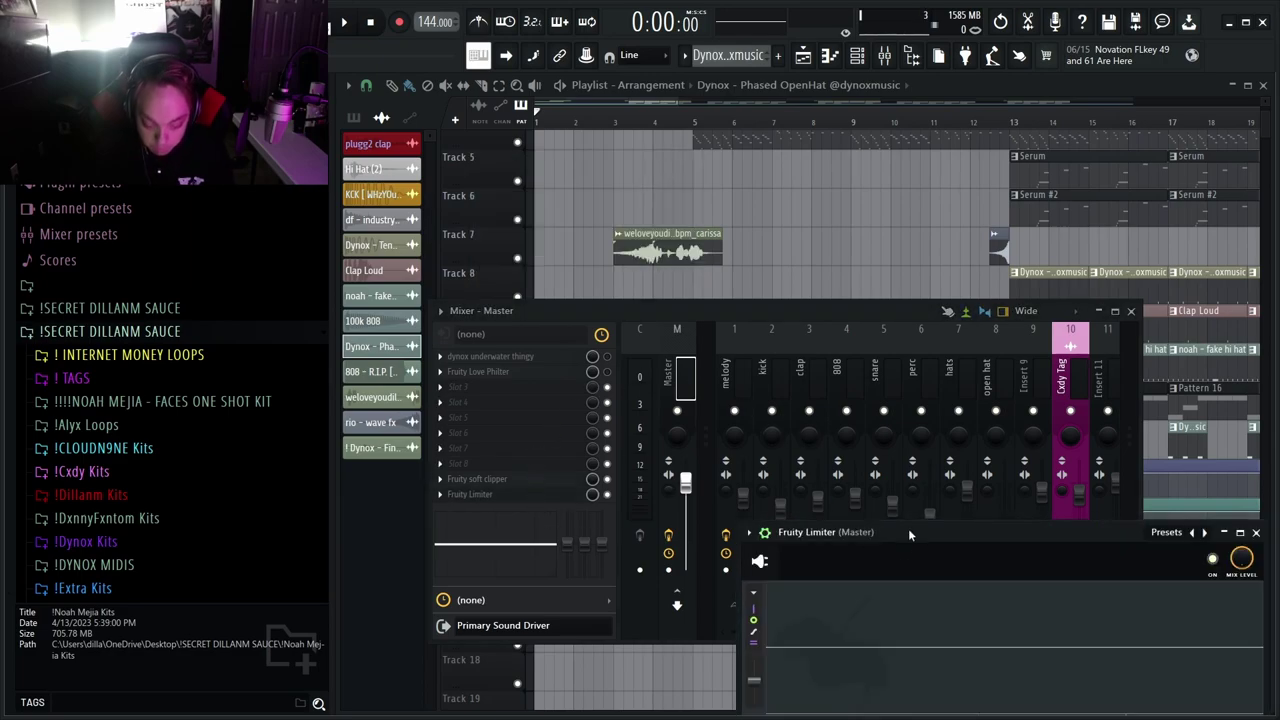
drag(908, 528, 643, 277)
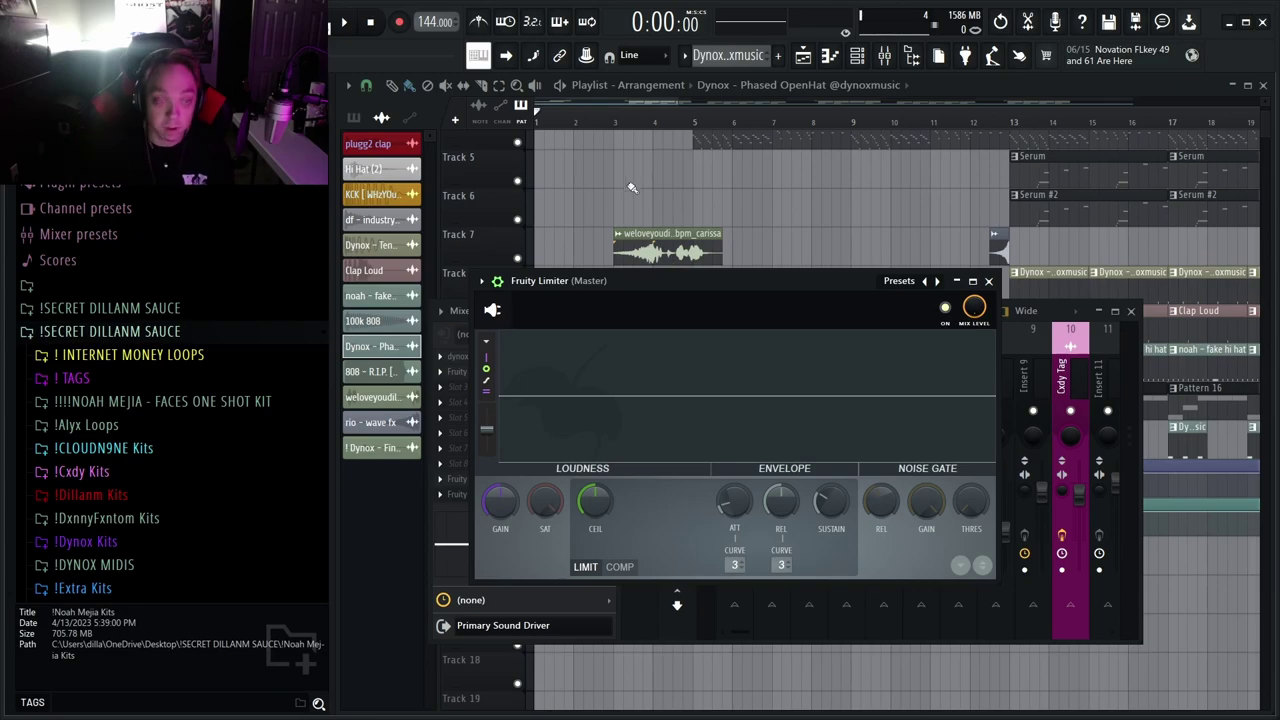
click(989, 281)
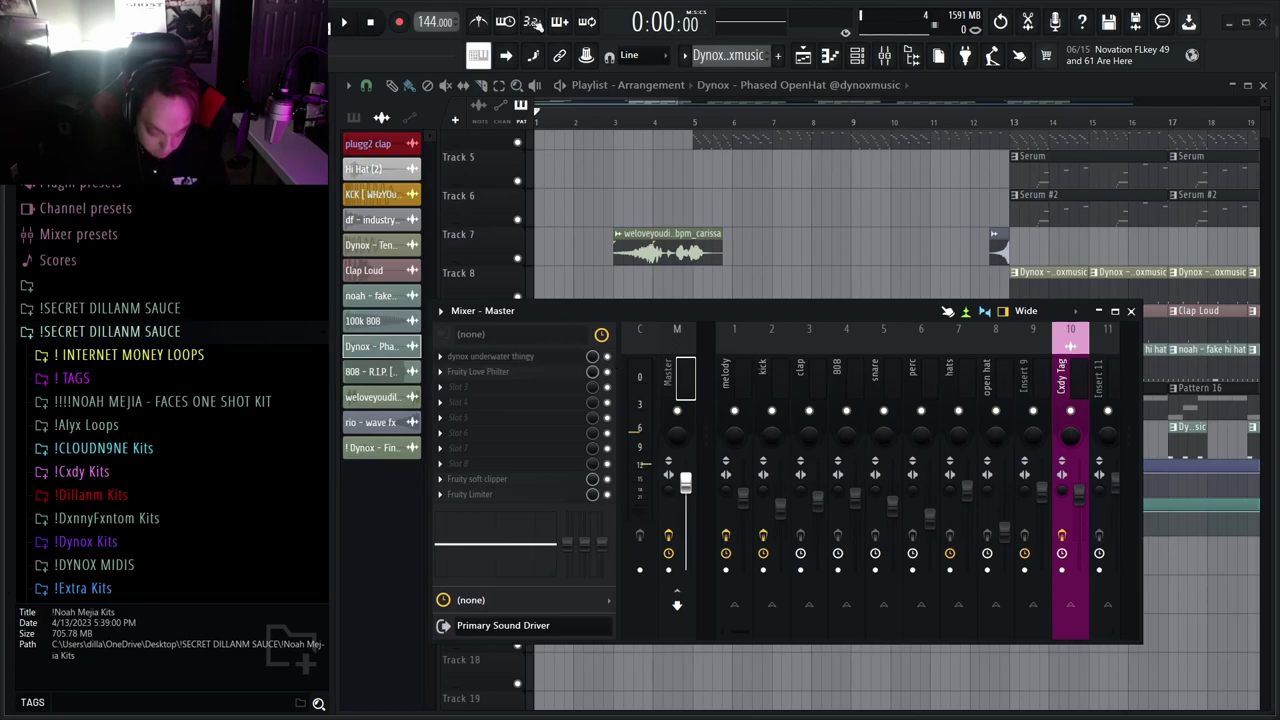
Show the Master track's "dynox underwater thingy" EQ and Fruity Love Philter, and close both plugins and the mixer
click(490, 356)
drag(772, 178, 1006, 245)
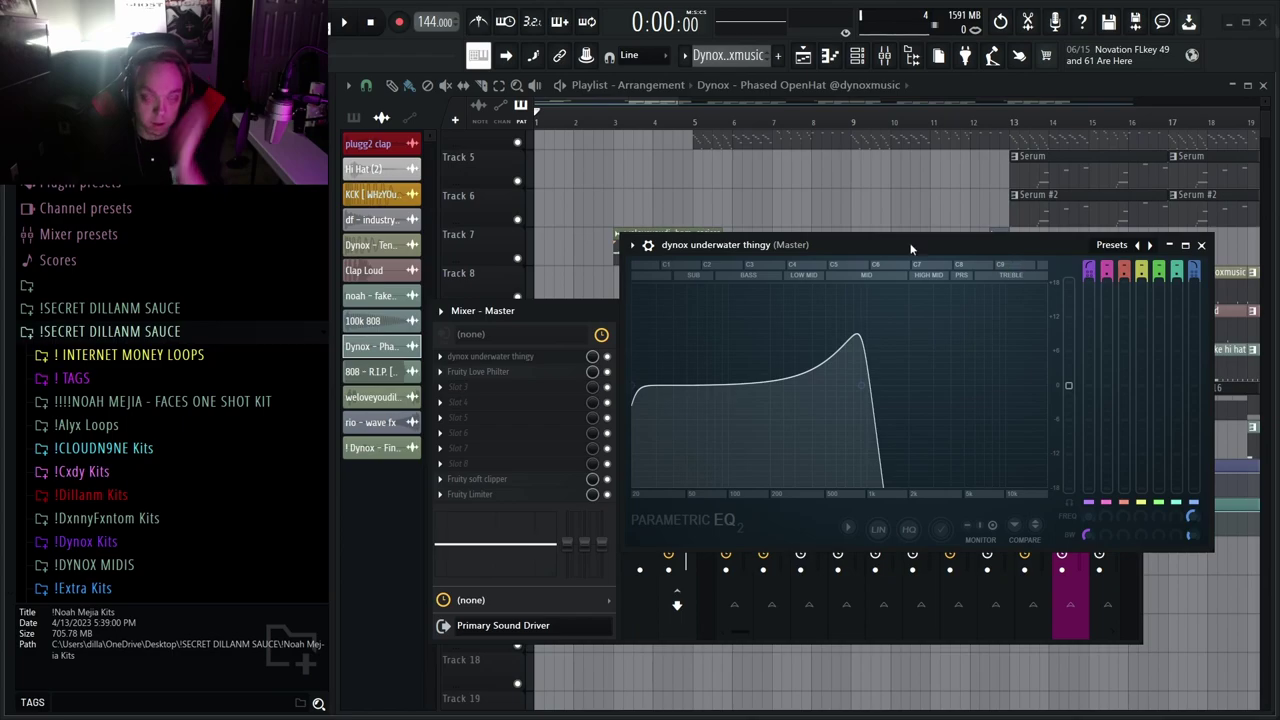
click(1202, 245)
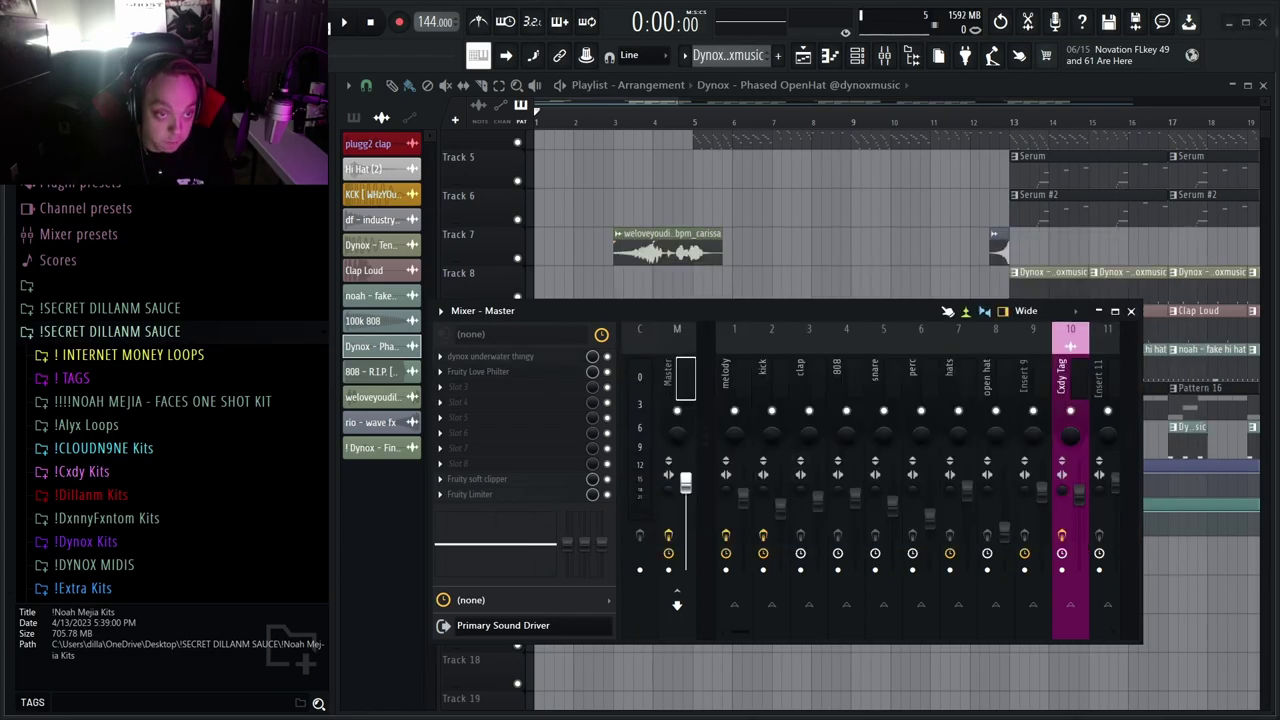
click(478, 372)
drag(783, 60, 855, 298)
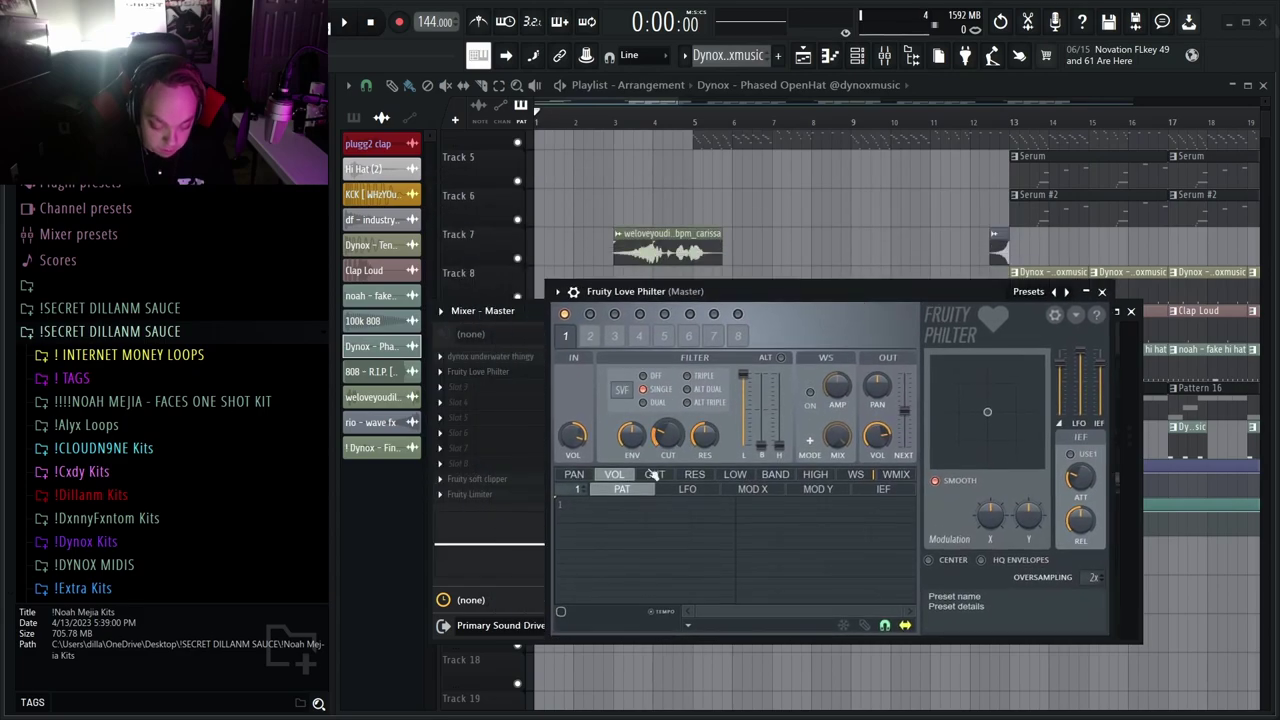
click(1102, 291)
click(1131, 311)
Examine the filter cutoff and EQ band automation clips on Tracks 13 and 14, and play the full arrangement from bar 1
scroll(573, 485, up, 6)
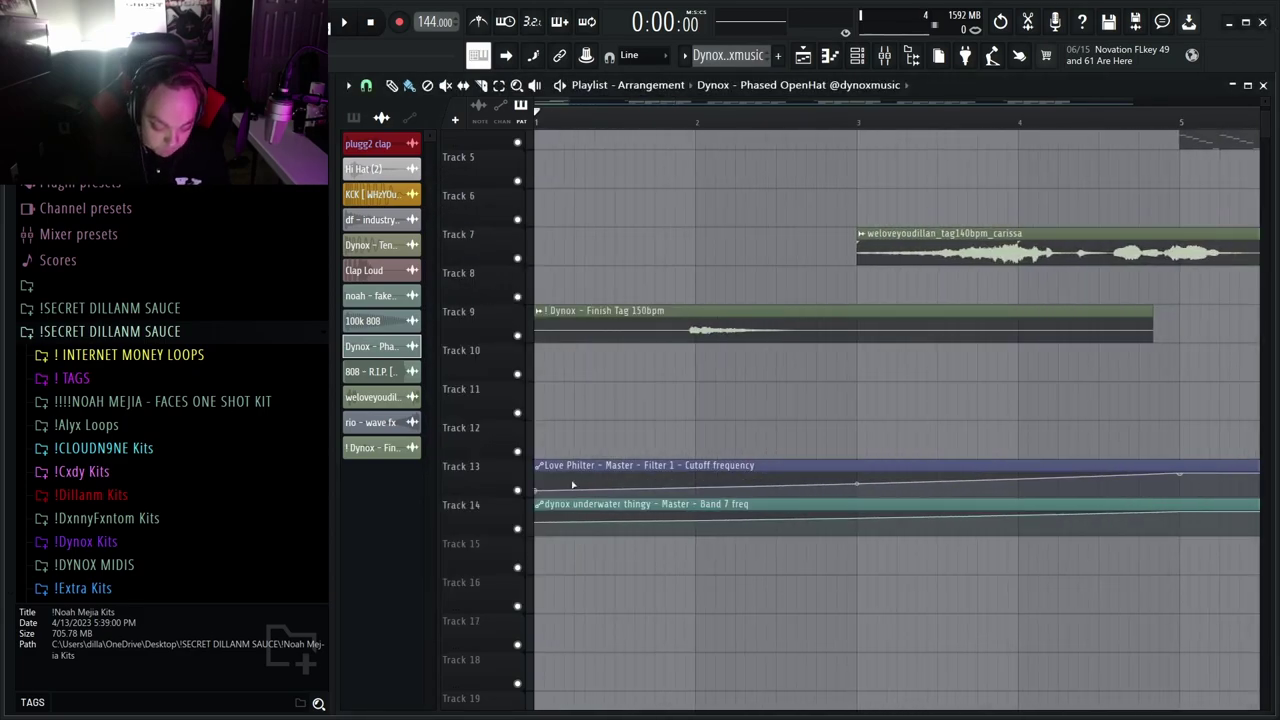
scroll(820, 540, down, 8)
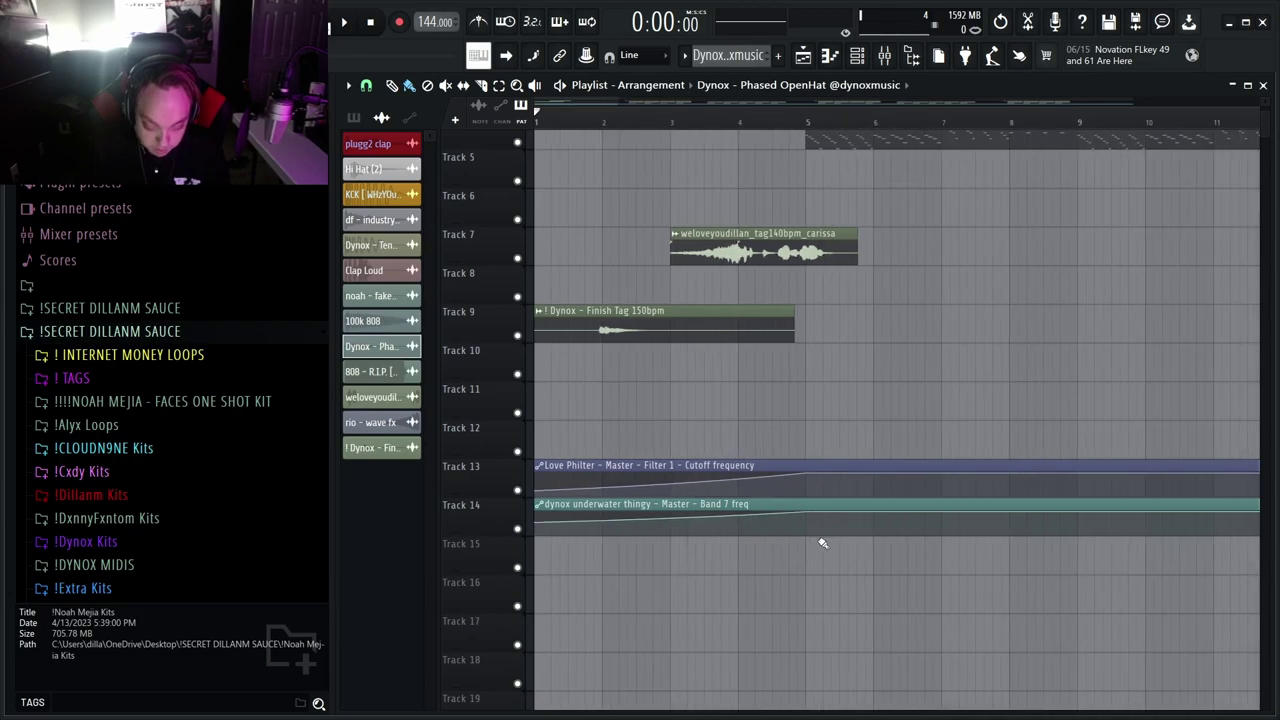
scroll(613, 588, down, 2)
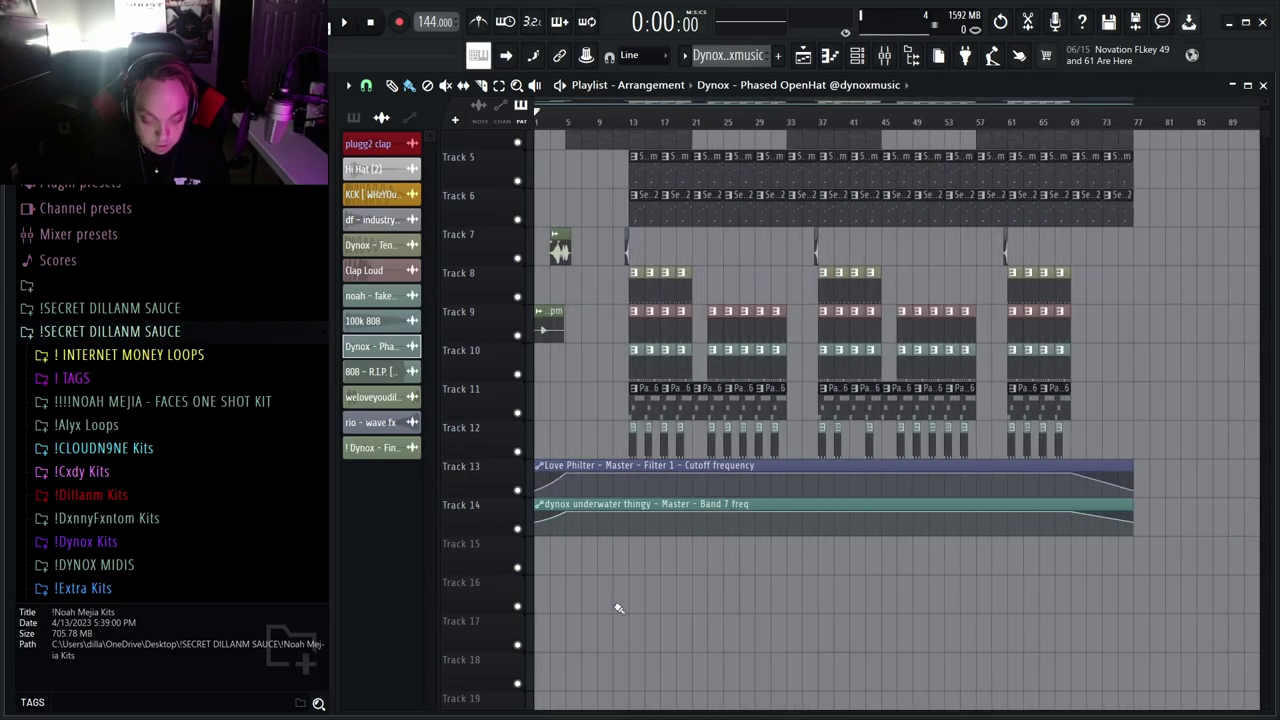
scroll(596, 452, up, 3)
scroll(596, 452, up, 2)
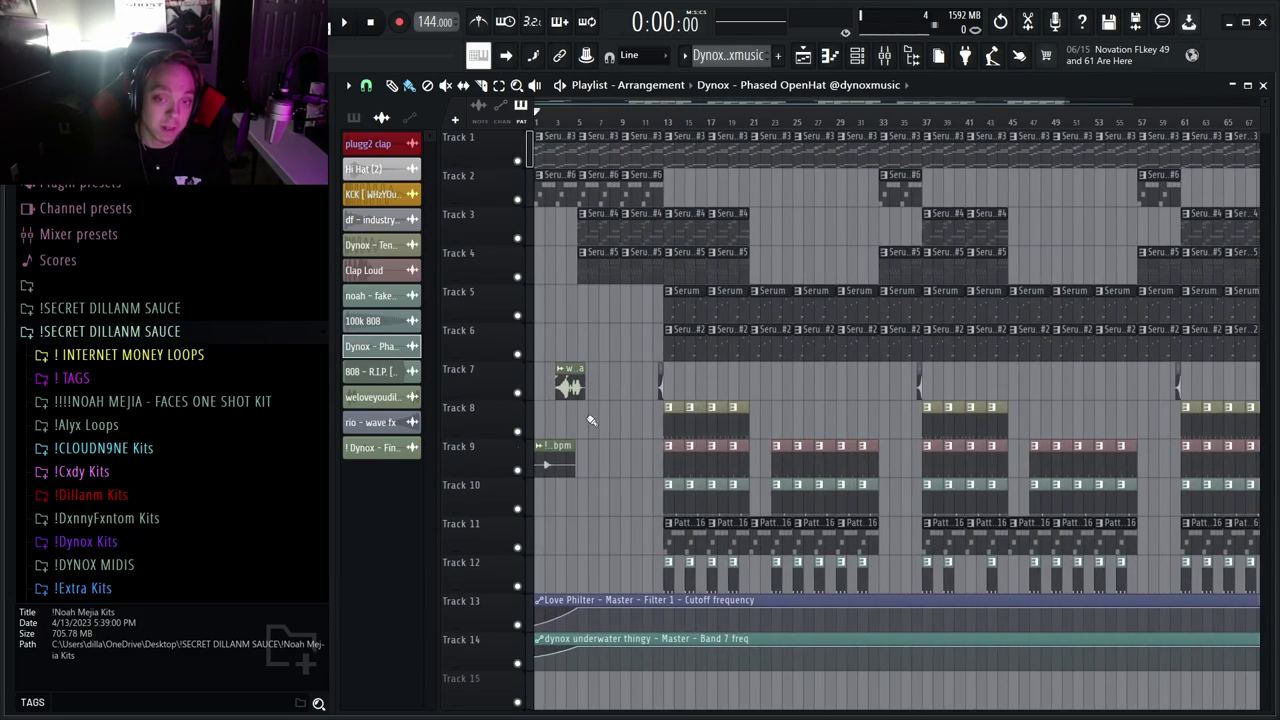
key(space)
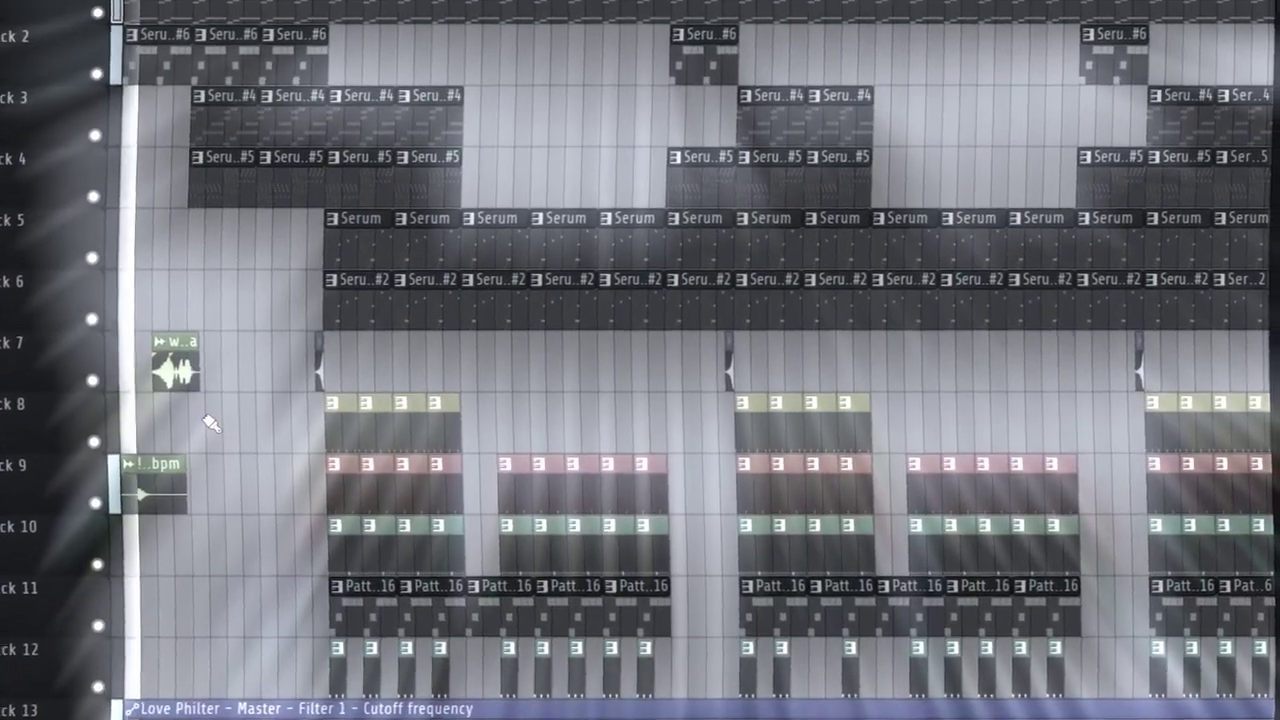